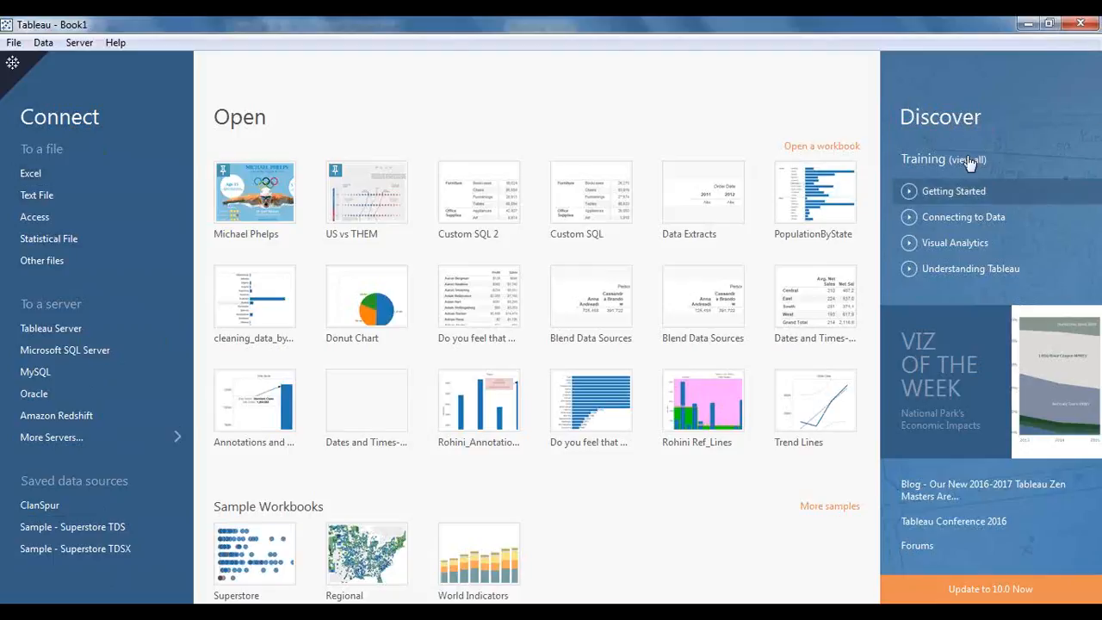
- Toggle the pin on the Michael Phelps workbook among the recent workbooks
{"action": "mouse_move", "coordinate": [963, 224]}
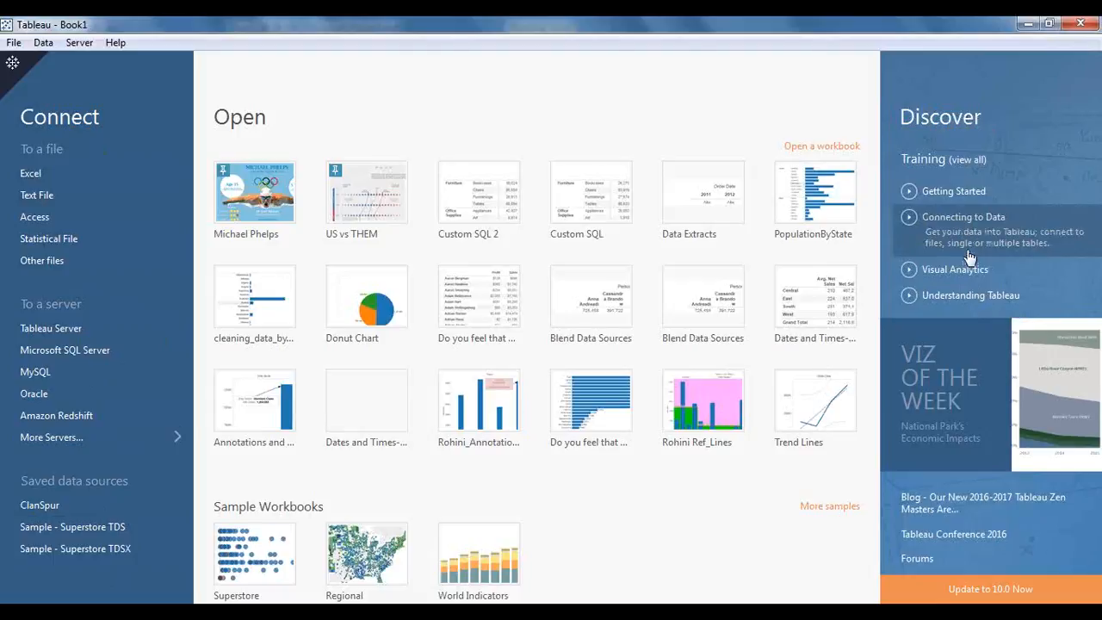
{"action": "mouse_move", "coordinate": [964, 270]}
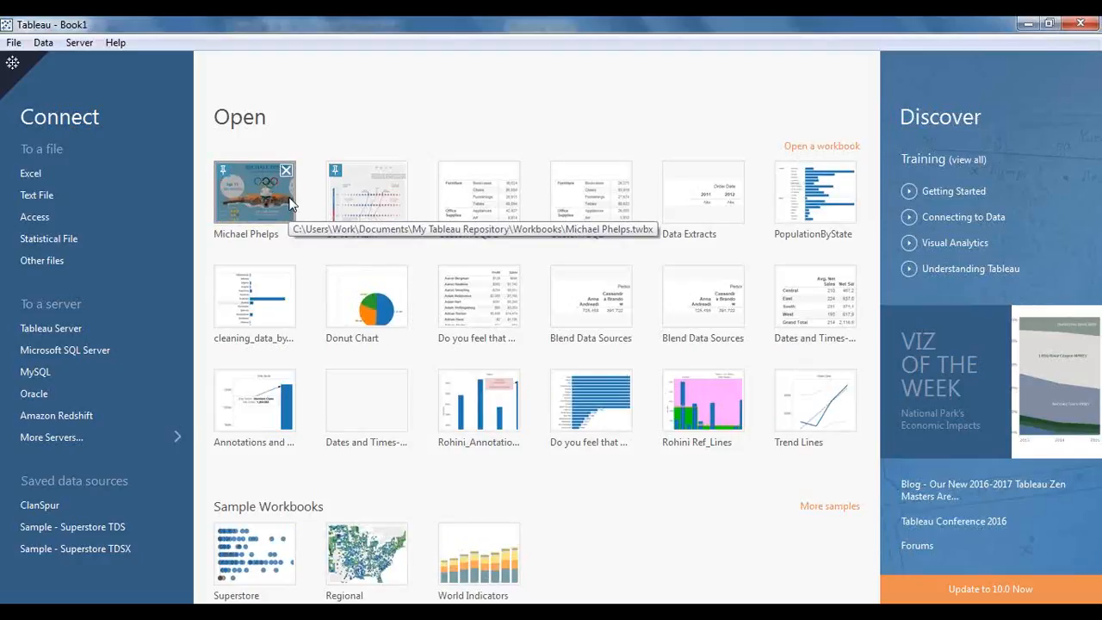
{"action": "left_click", "coordinate": [225, 170]}
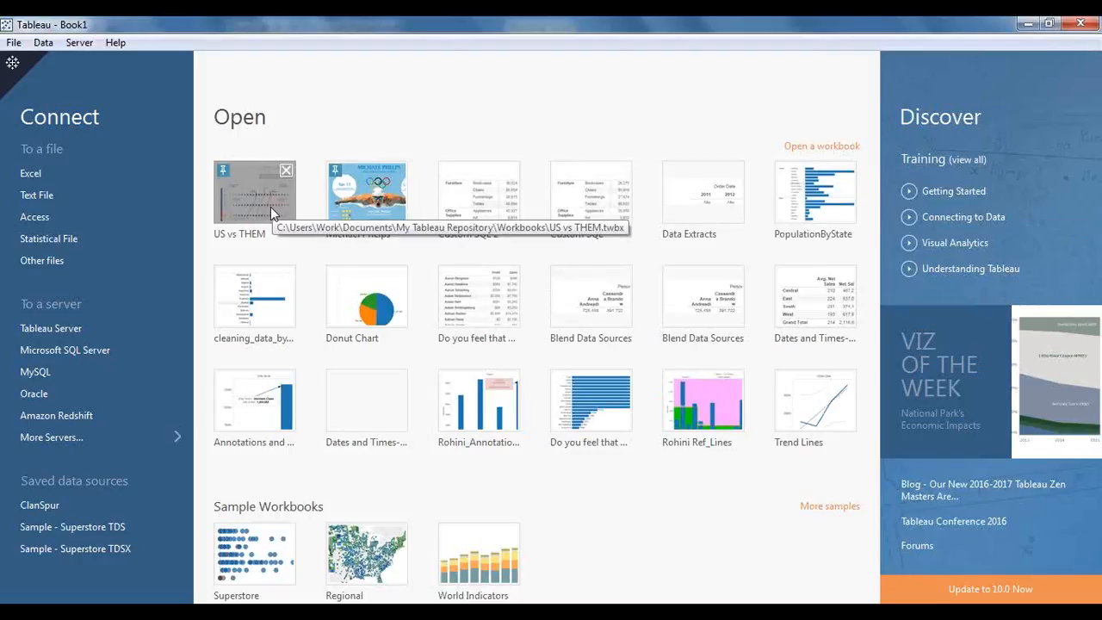
- Connect to the Excel workbook Sample - Superstore from the en_US-US data sources folder
{"action": "left_click", "coordinate": [86, 171]}
{"action": "left_click_drag", "start_coordinate": [364, 49], "coordinate": [266, 75]}
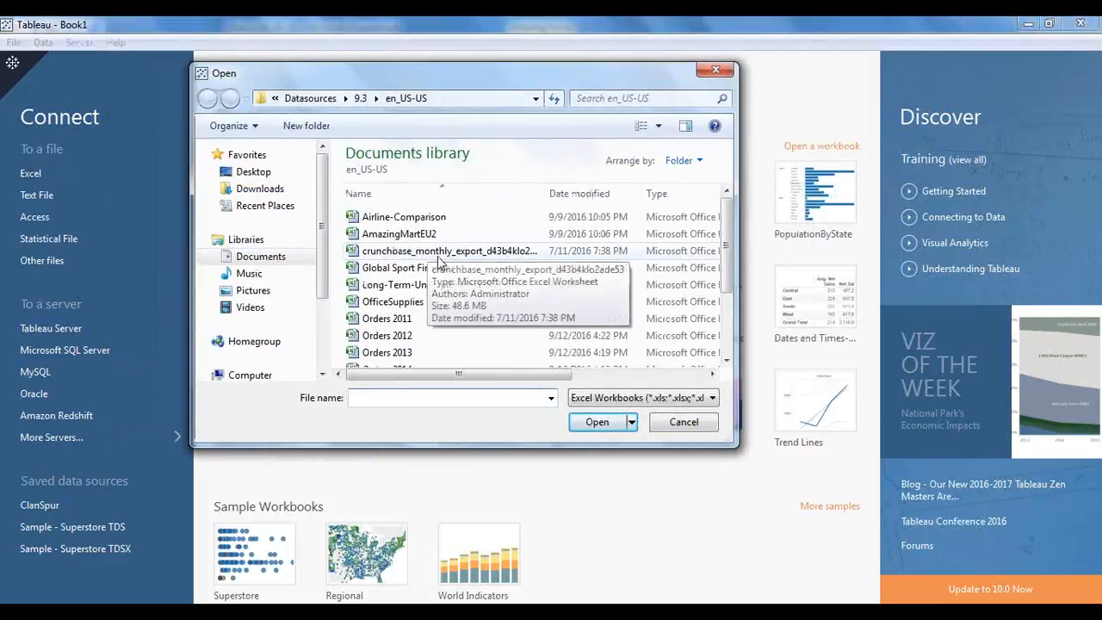
{"action": "left_click", "coordinate": [405, 301]}
{"action": "scroll", "coordinate": [439, 273], "scroll_direction": "down", "scroll_amount": 2}
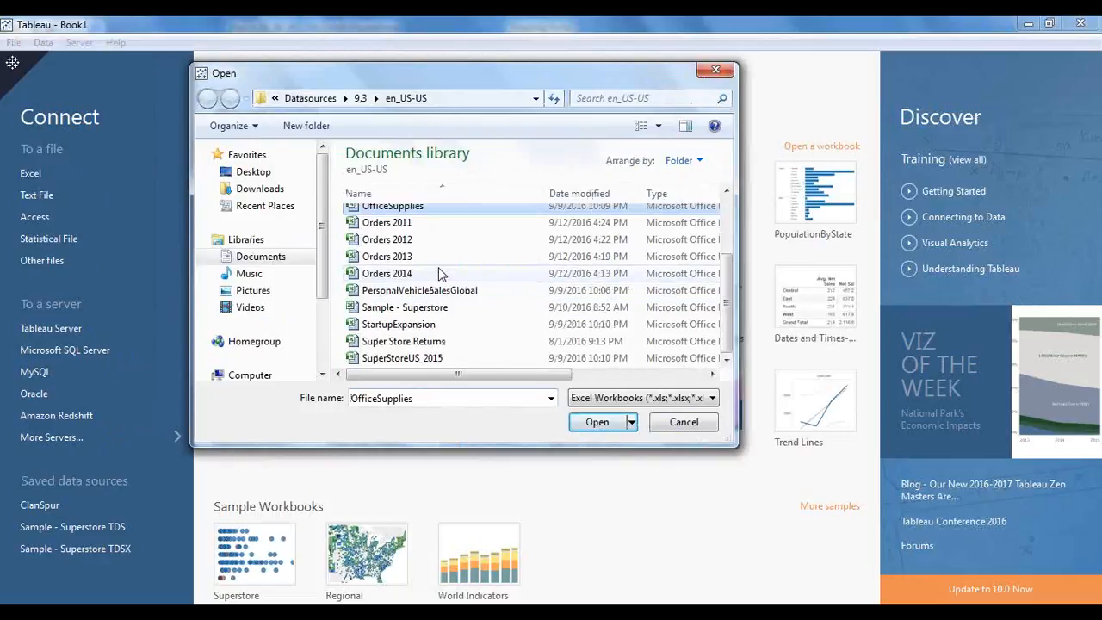
{"action": "left_click", "coordinate": [390, 313]}
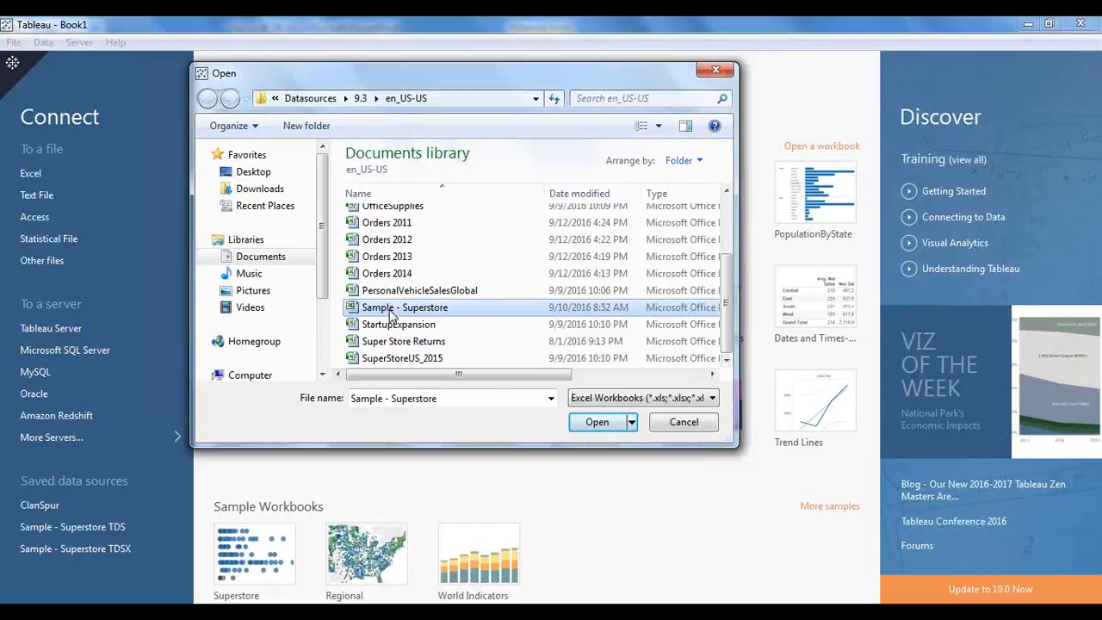
{"action": "left_click", "coordinate": [597, 422]}
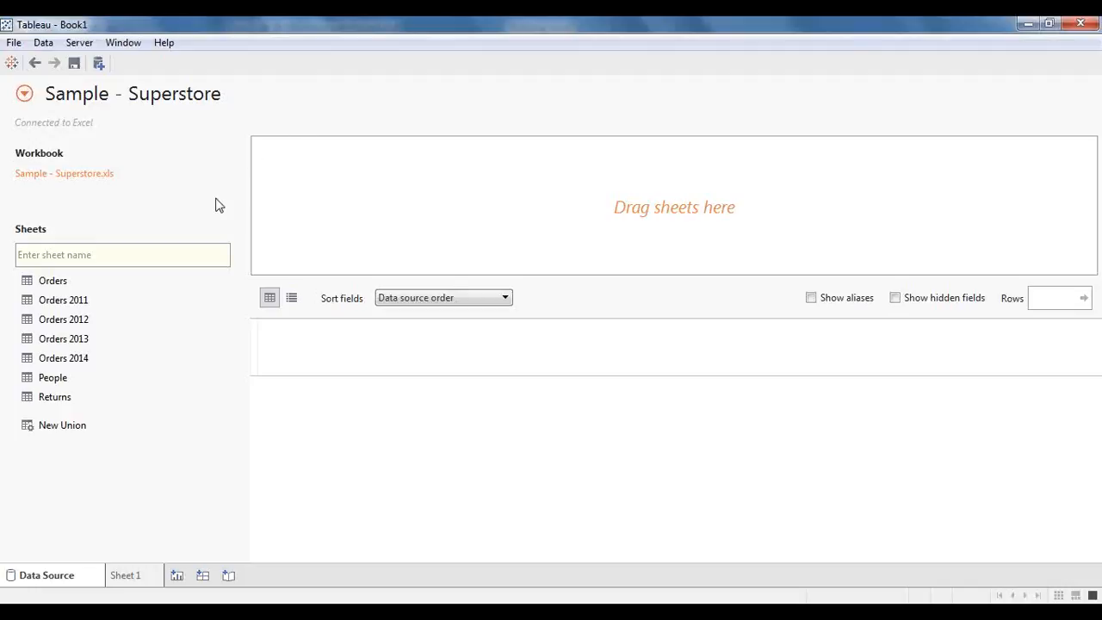
{"action": "left_click", "coordinate": [220, 611]}
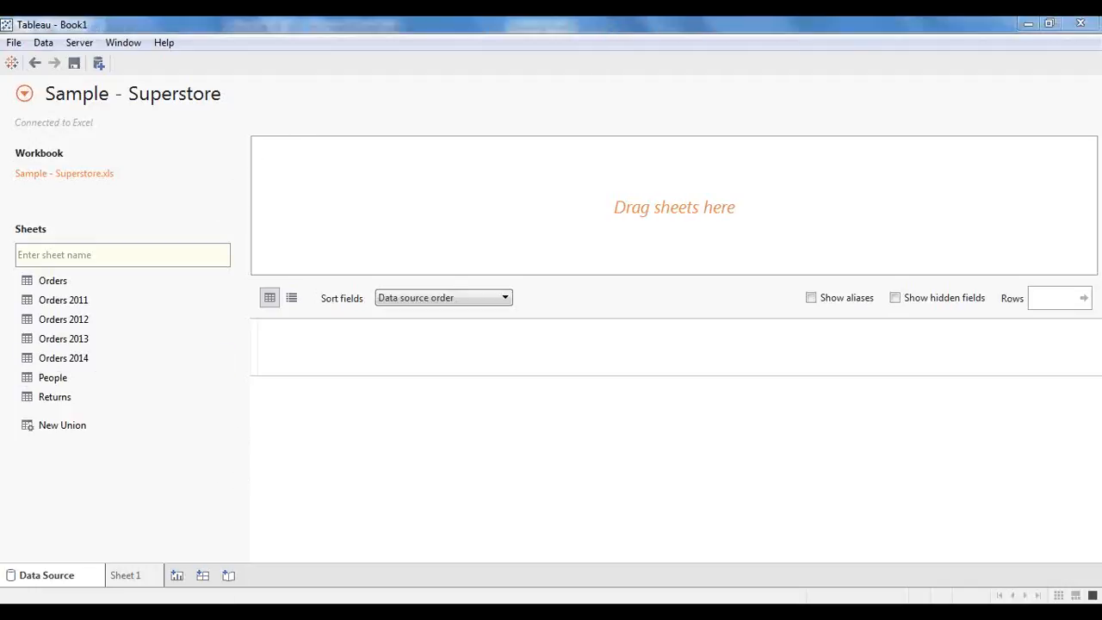
{"action": "left_click", "coordinate": [220, 611]}
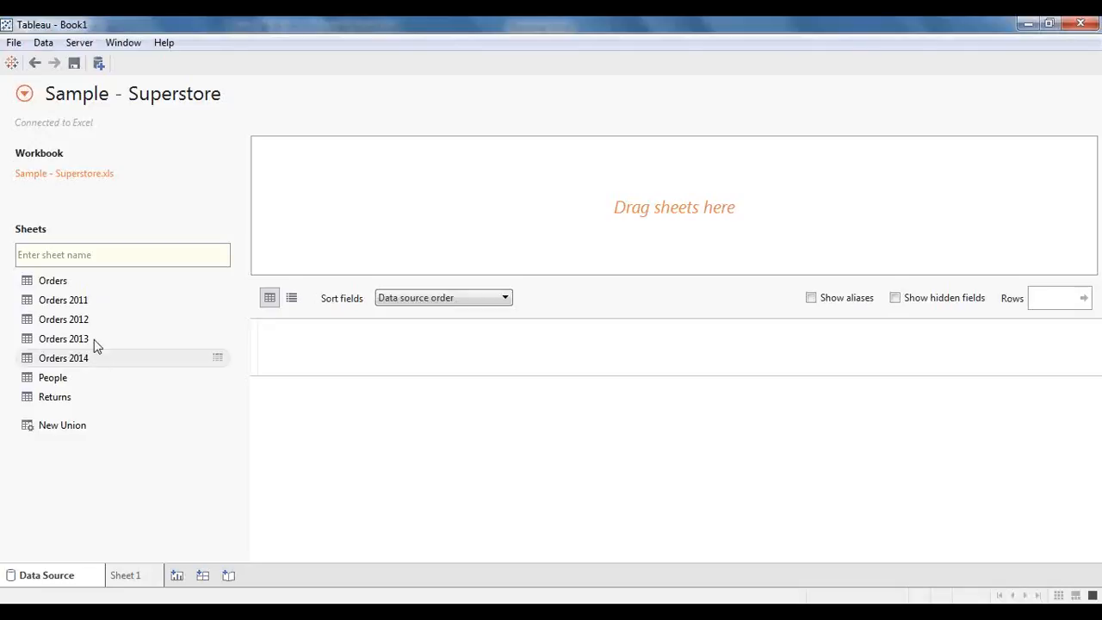
- Add the Orders sheet to the data source and look at its fields as a metadata list and as a data grid
{"action": "double_click", "coordinate": [65, 281]}
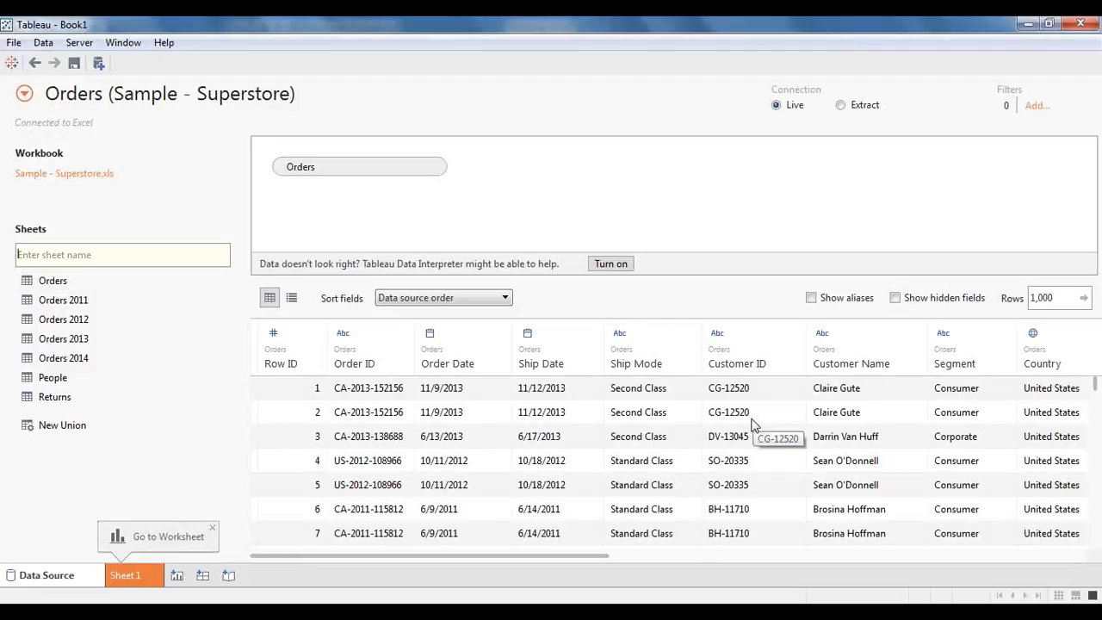
{"action": "mouse_move", "coordinate": [793, 368]}
{"action": "left_click", "coordinate": [292, 297]}
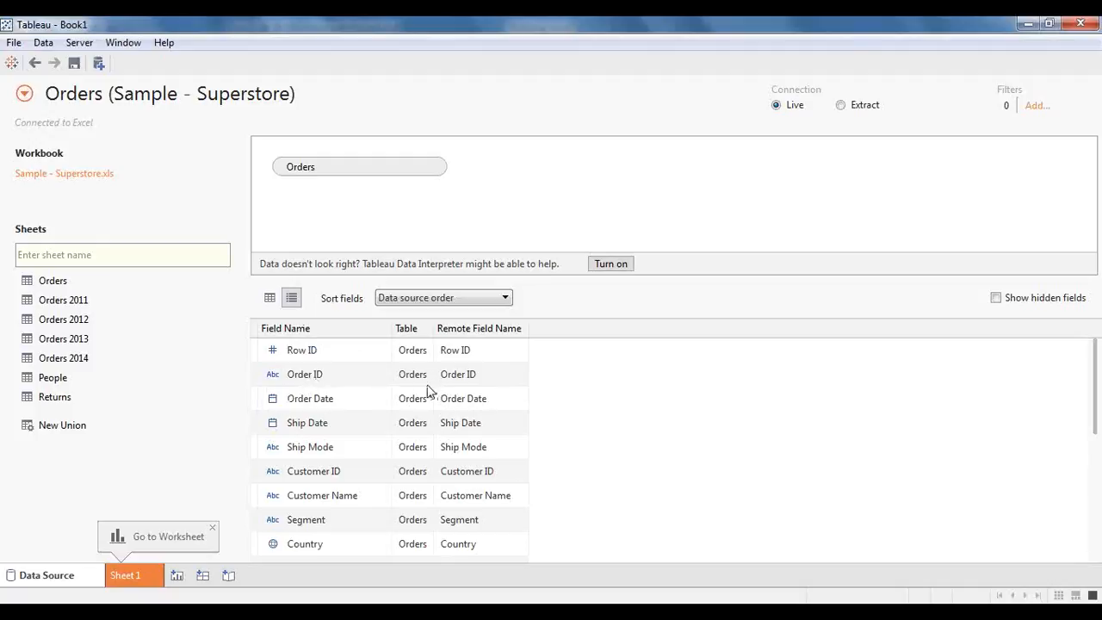
{"action": "left_click", "coordinate": [271, 305]}
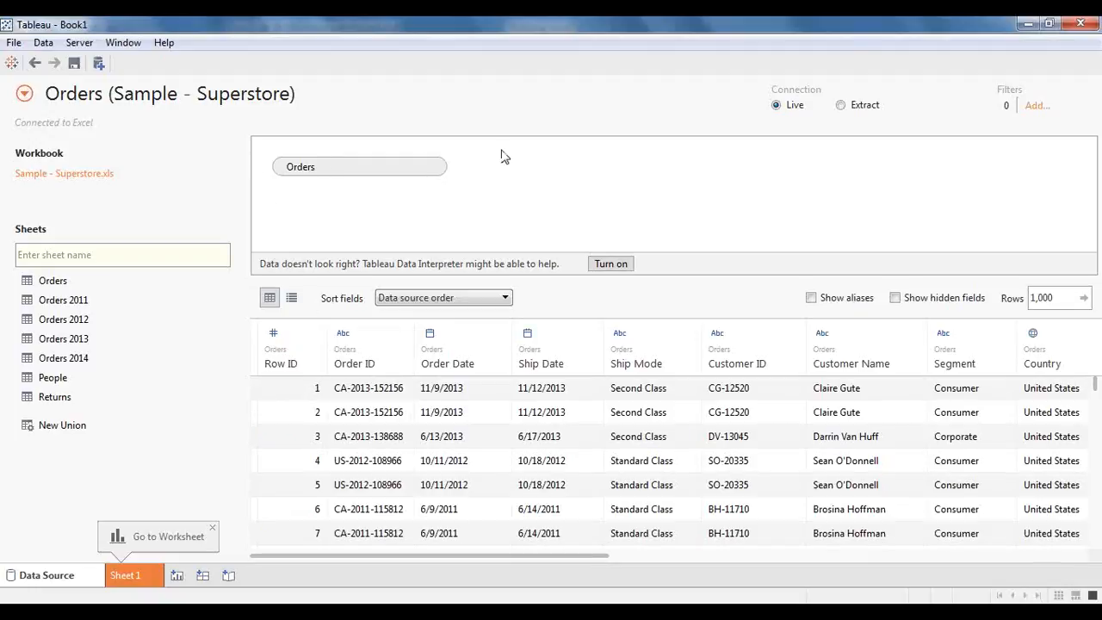
- Add the People sheet to the data source with an inner join to Orders and review its join clause
{"action": "left_click", "coordinate": [63, 381]}
{"action": "double_click", "coordinate": [63, 381]}
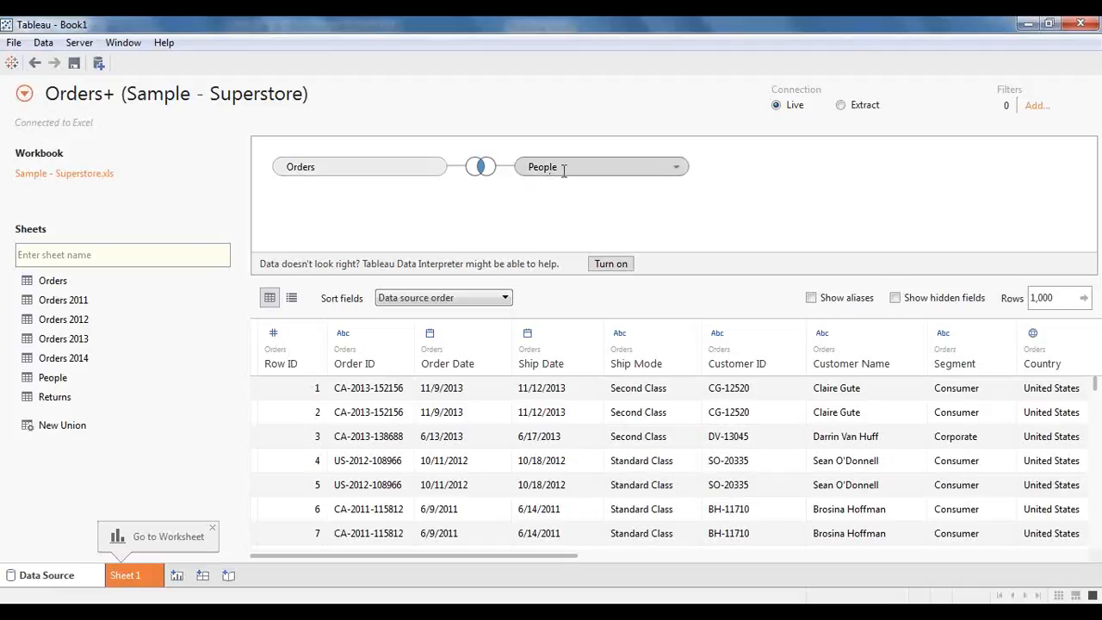
{"action": "left_click", "coordinate": [484, 172]}
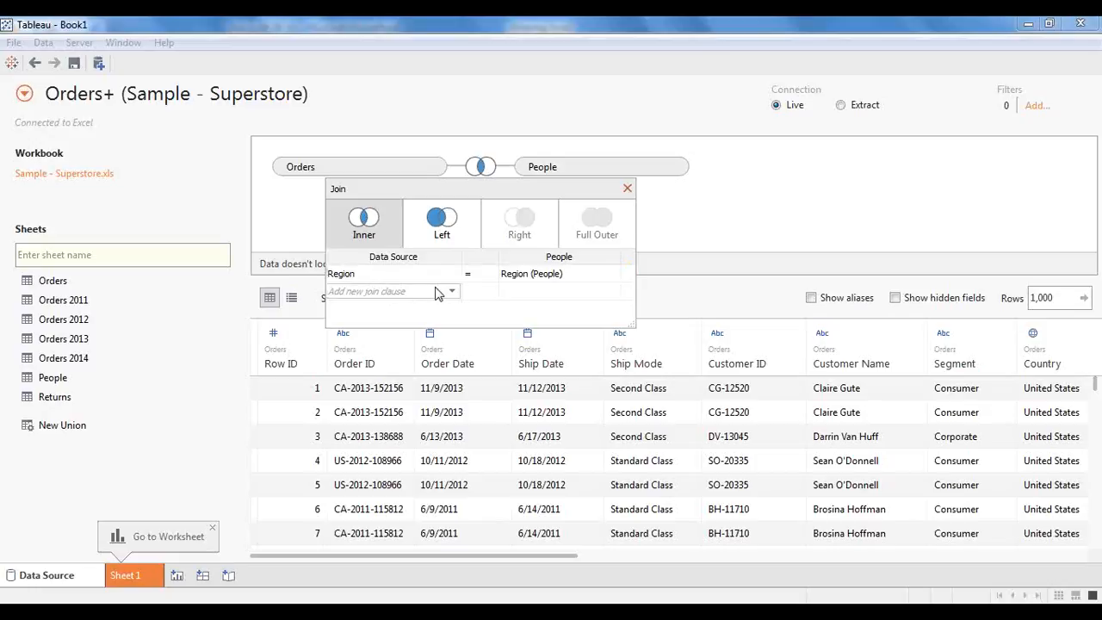
{"action": "left_click", "coordinate": [627, 188]}
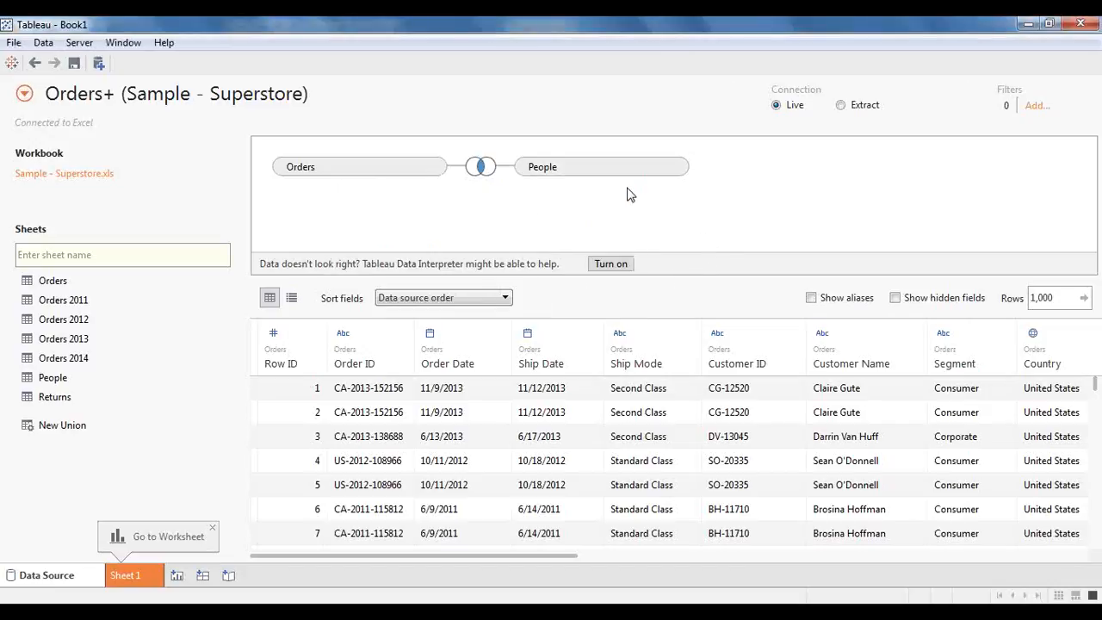
- Add the Returns sheet to the data source and set its join with Orders to Left
{"action": "double_click", "coordinate": [54, 396]}
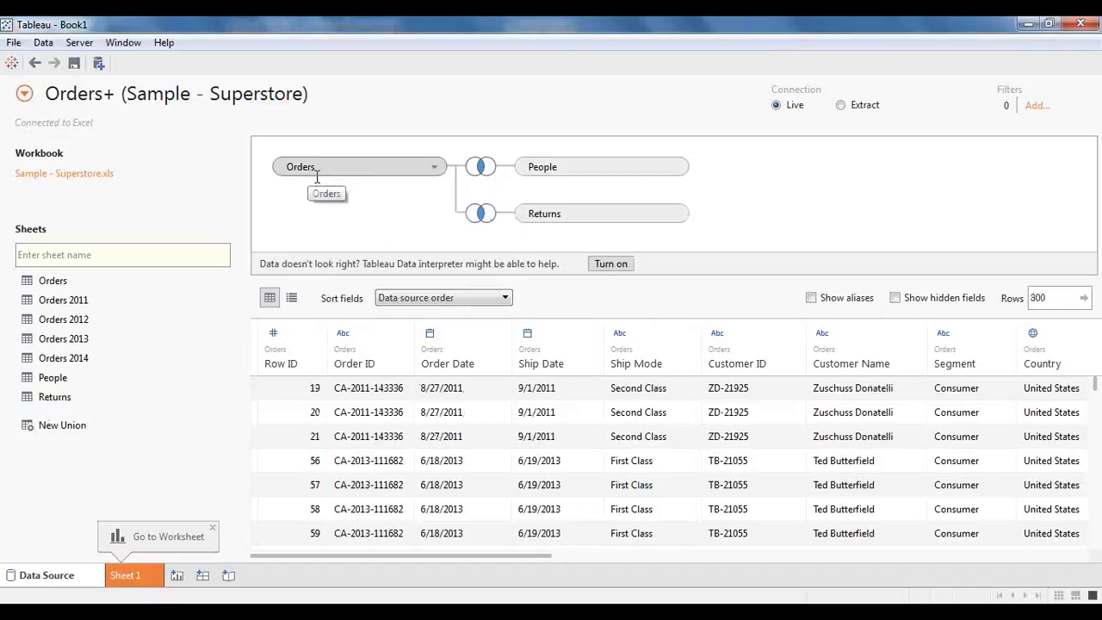
{"action": "left_click", "coordinate": [480, 214]}
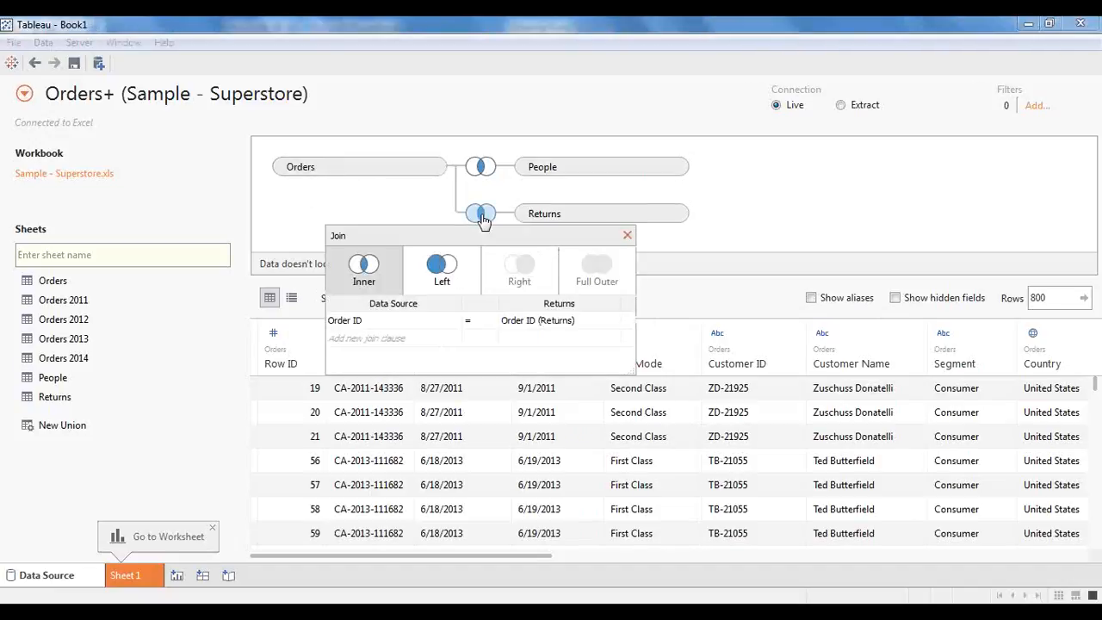
{"action": "left_click", "coordinate": [444, 277]}
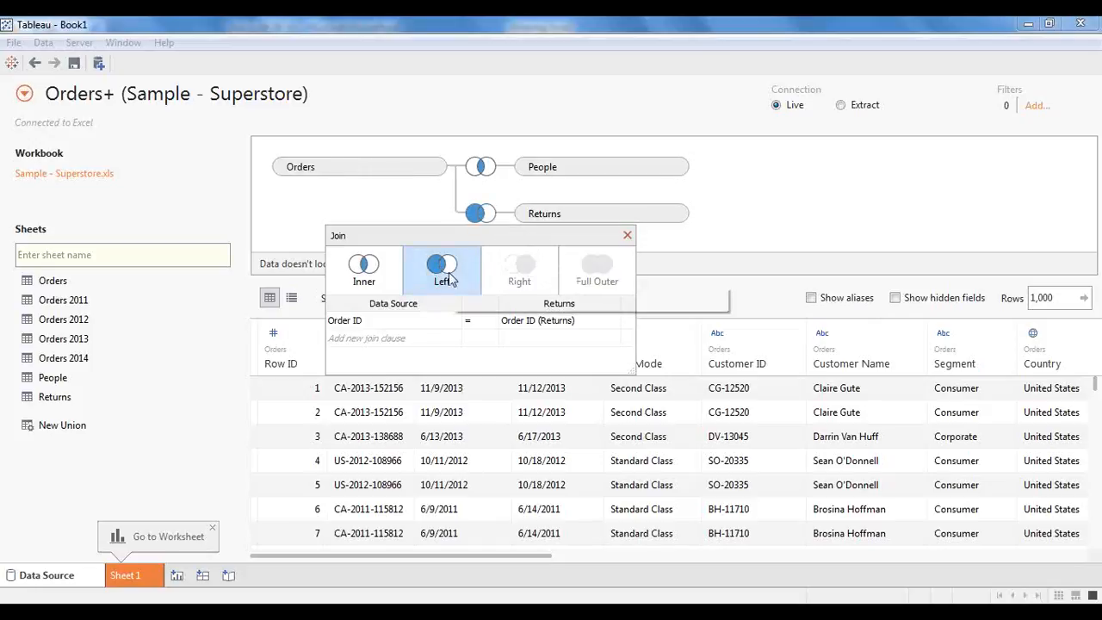
{"action": "left_click", "coordinate": [364, 267]}
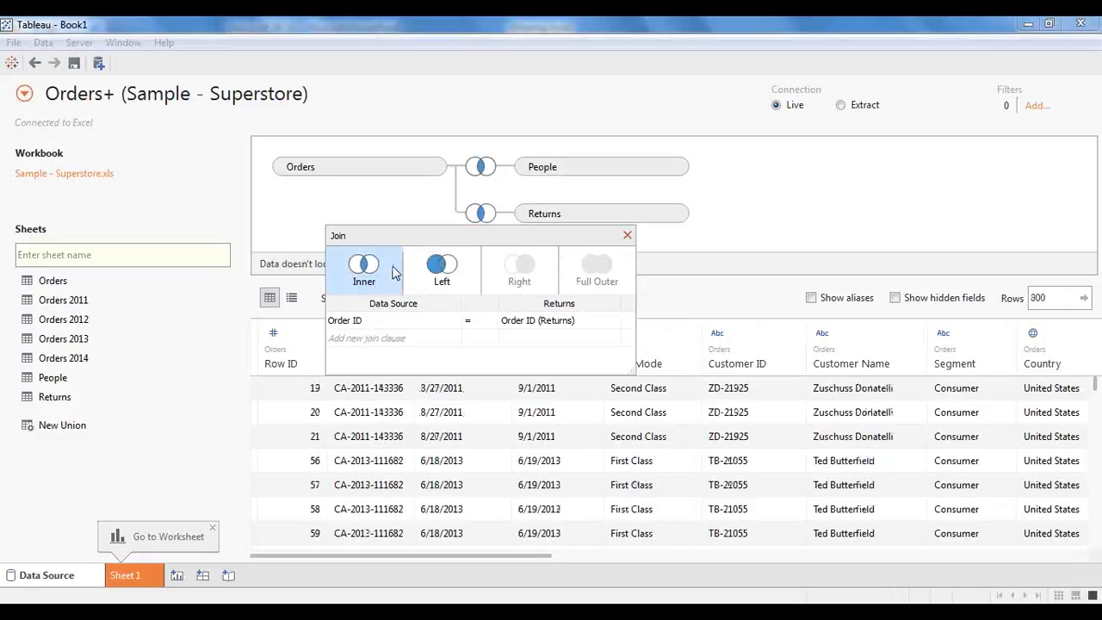
{"action": "left_click", "coordinate": [443, 277]}
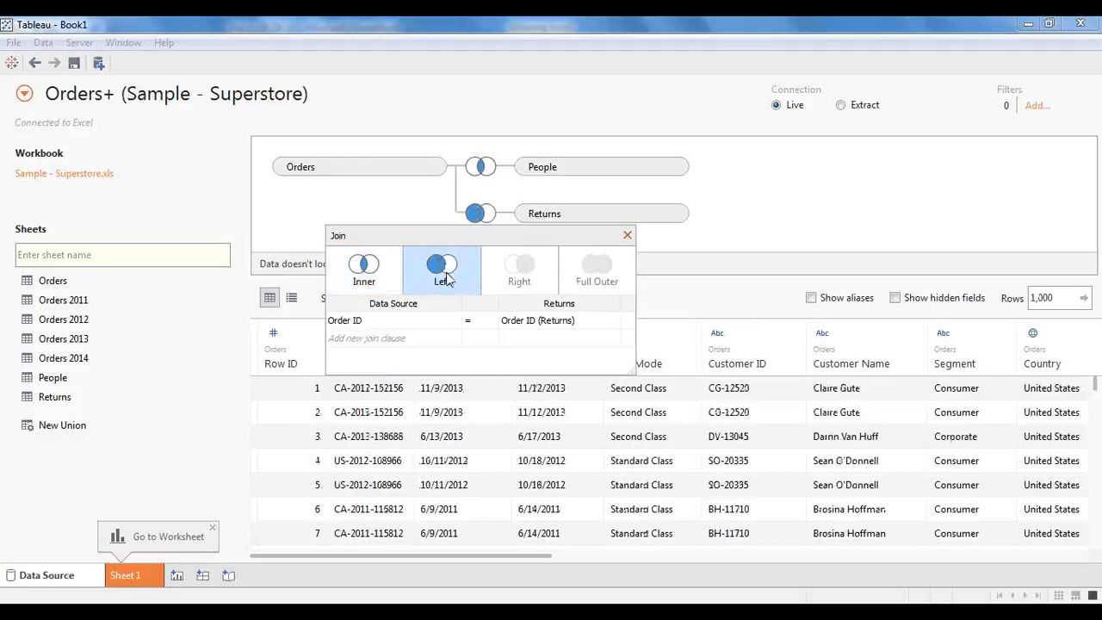
{"action": "left_click", "coordinate": [626, 235]}
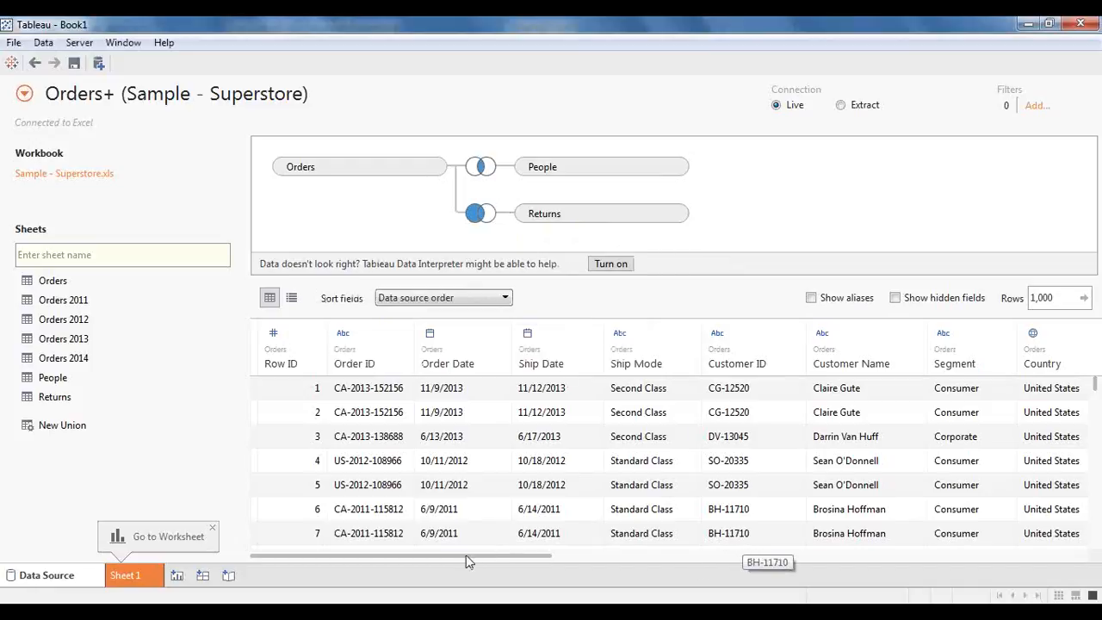
- Scroll across the joined data preview, switch the connection to Extract and set it back to Live
{"action": "left_click_drag", "start_coordinate": [446, 557], "coordinate": [359, 550]}
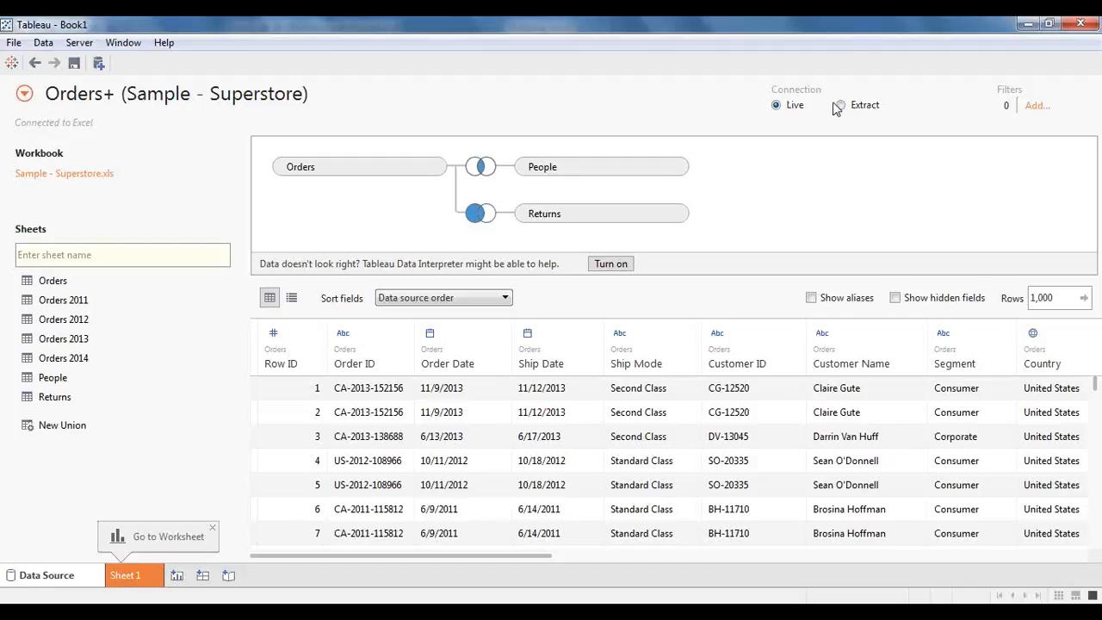
{"action": "left_click", "coordinate": [841, 106]}
{"action": "left_click", "coordinate": [777, 106]}
- On Sheet 1, build a bar chart of summed Sales by Category, keeping the Automatic mark type
{"action": "left_click", "coordinate": [129, 575]}
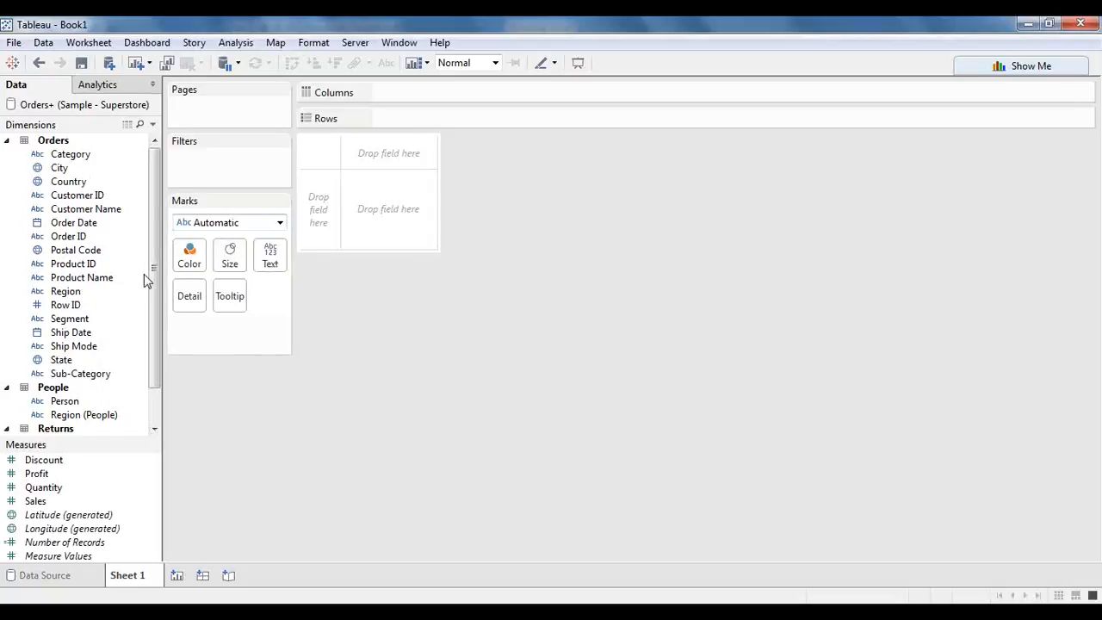
{"action": "double_click", "coordinate": [42, 502]}
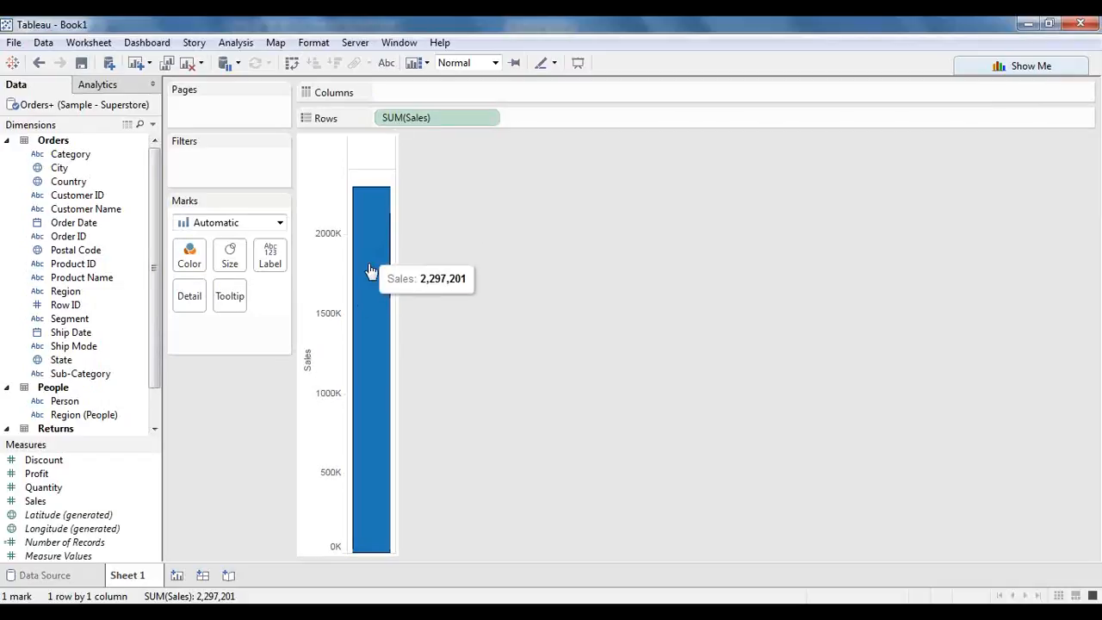
{"action": "mouse_move", "coordinate": [384, 337]}
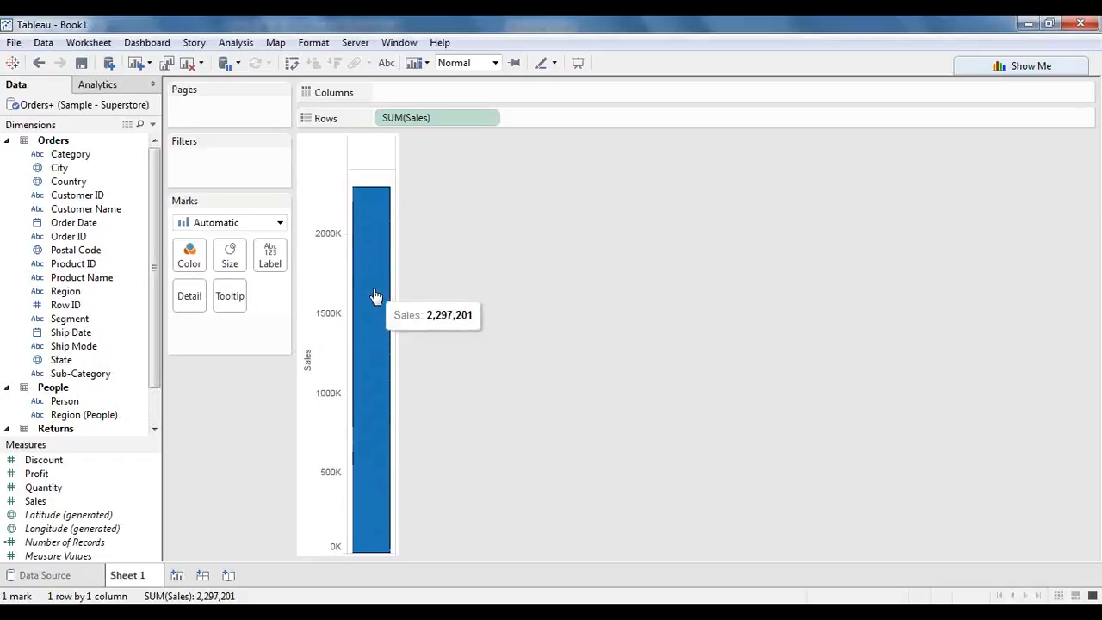
{"action": "left_click", "coordinate": [280, 223]}
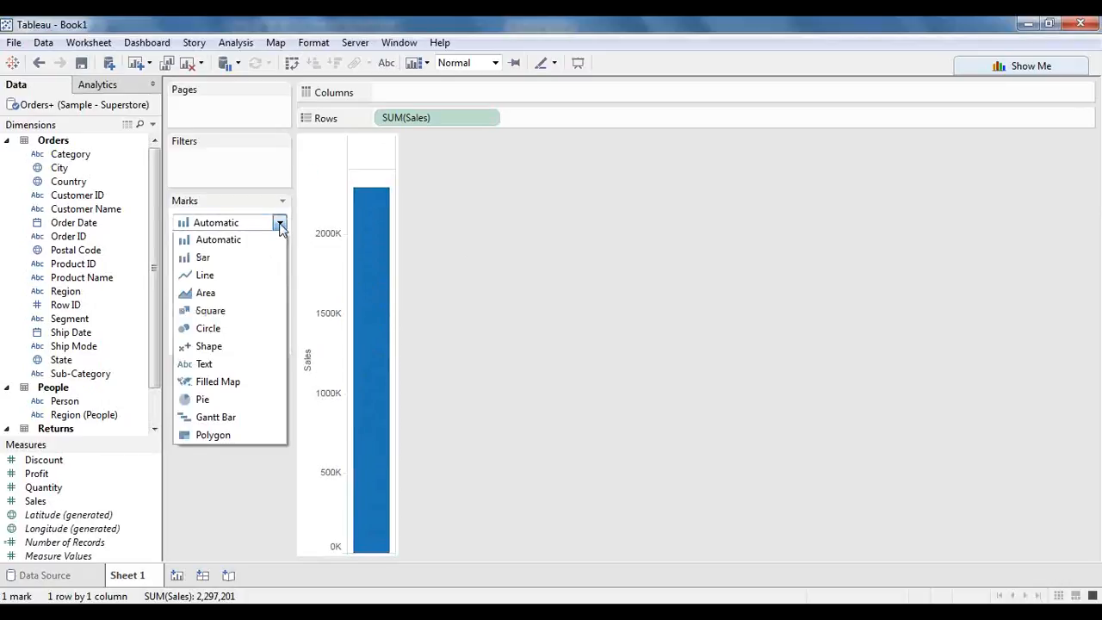
{"action": "left_click", "coordinate": [433, 267]}
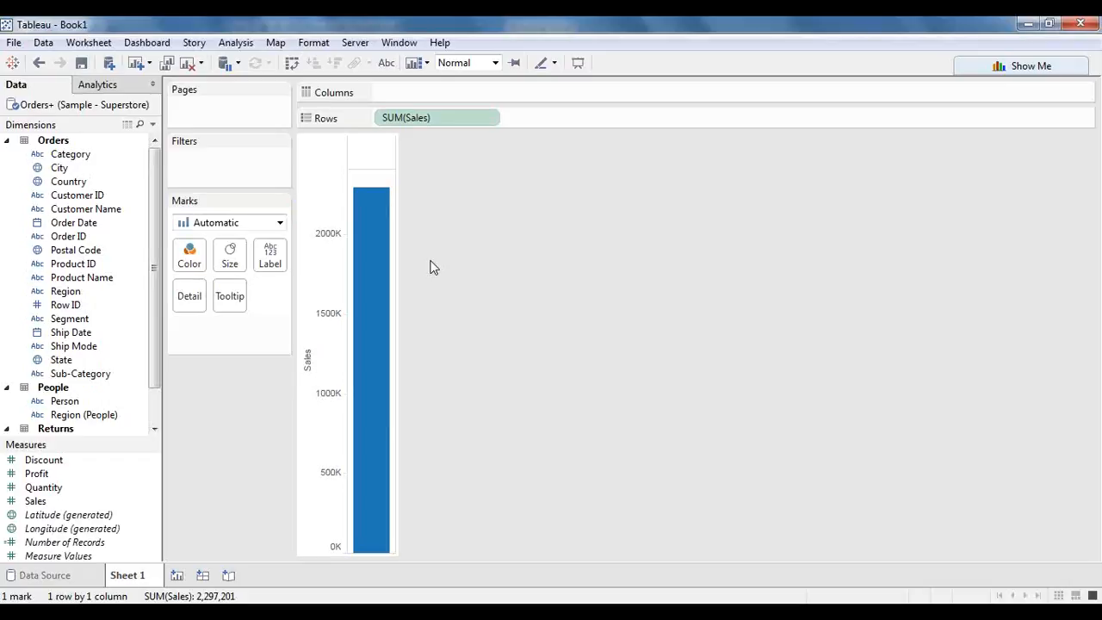
{"action": "mouse_move", "coordinate": [406, 274]}
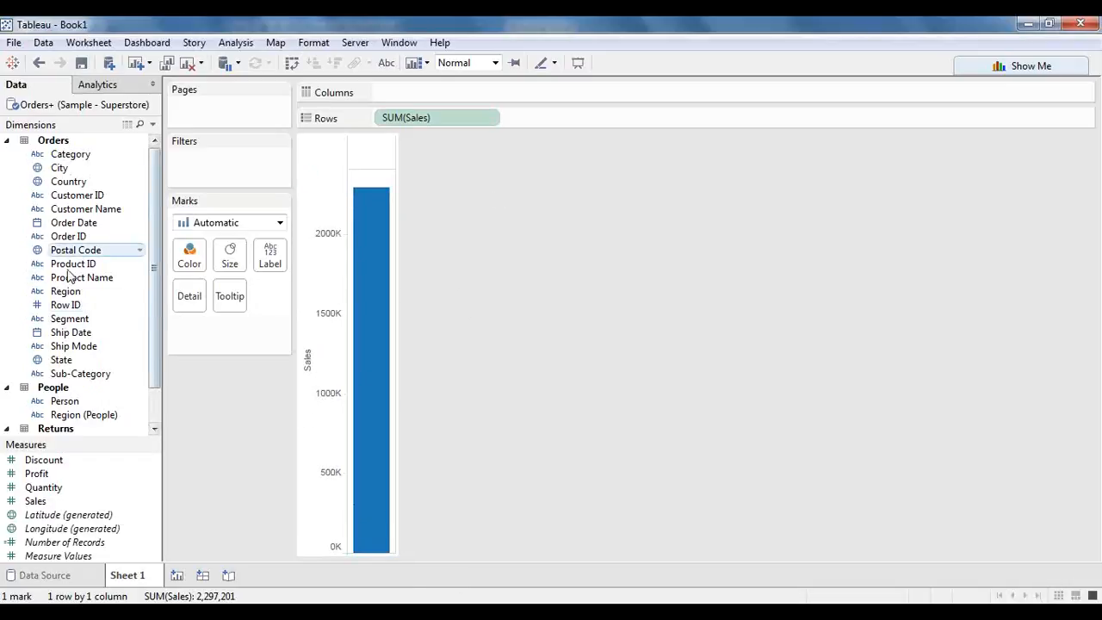
{"action": "double_click", "coordinate": [69, 155]}
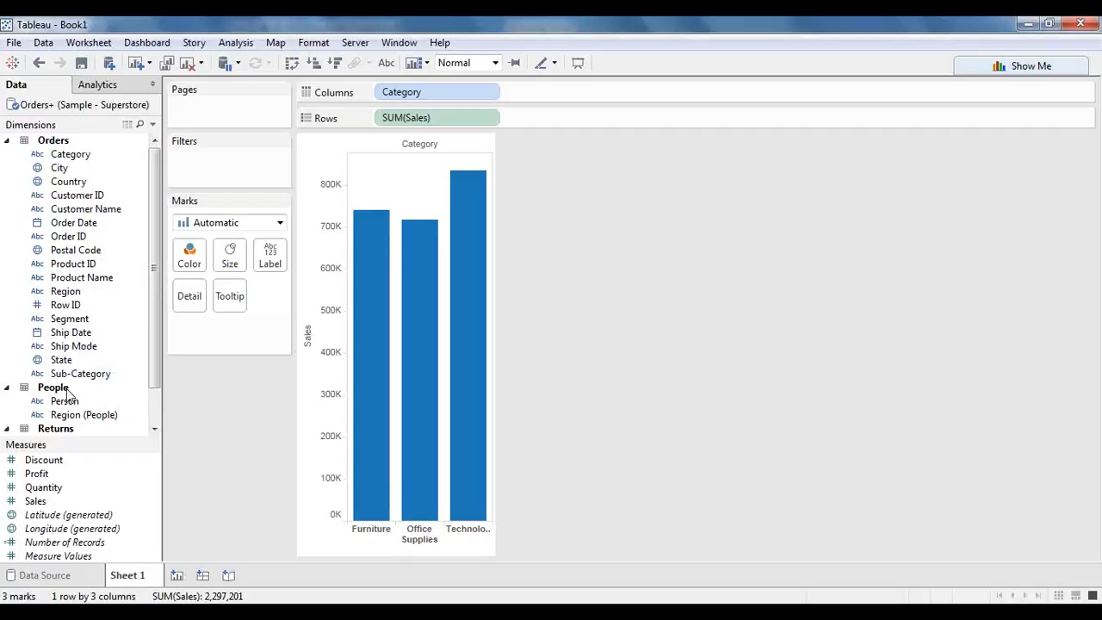
- Try filtering the chart by Region to Central and East, and remove that Region filter again
{"action": "left_click", "coordinate": [86, 293]}
{"action": "left_click_drag", "start_coordinate": [62, 294], "coordinate": [211, 160]}
{"action": "left_click", "coordinate": [401, 197]}
{"action": "left_click", "coordinate": [401, 214]}
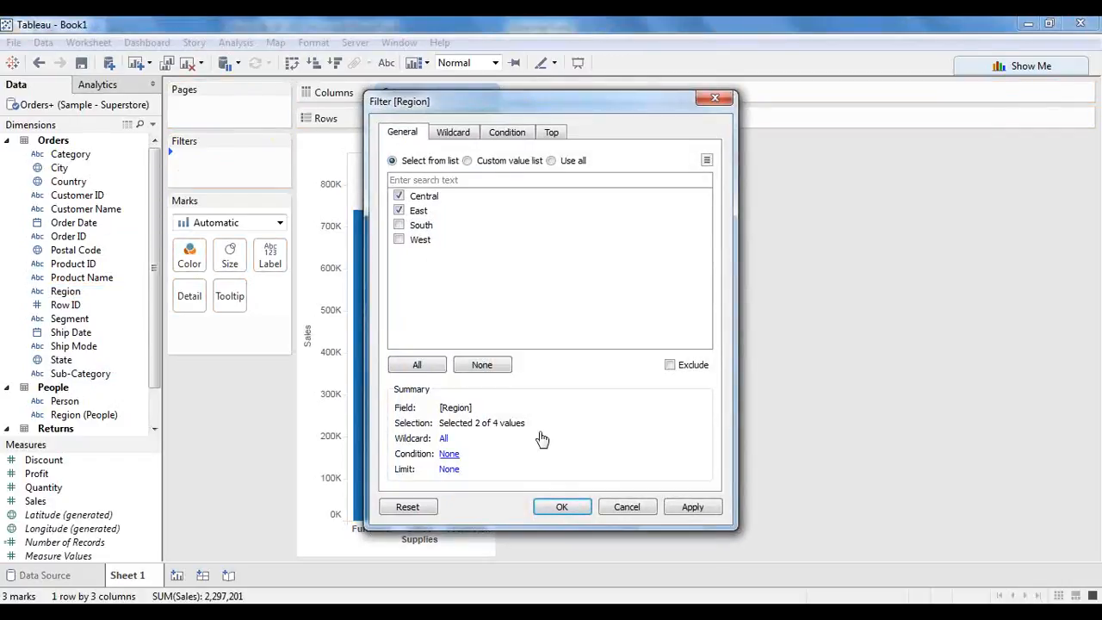
{"action": "left_click", "coordinate": [565, 504]}
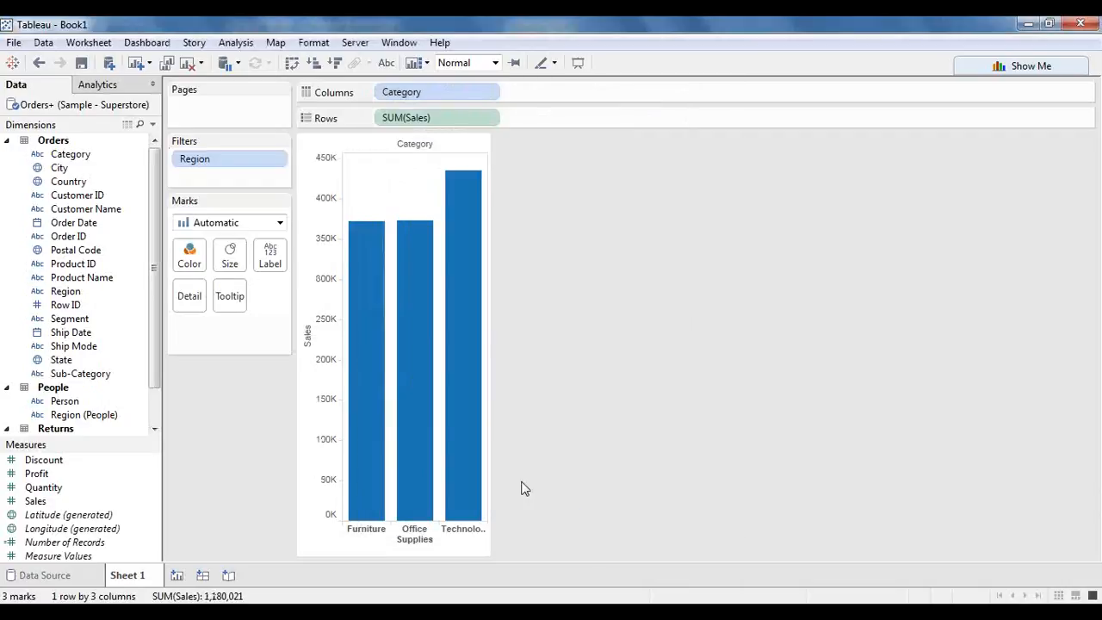
{"action": "left_click", "coordinate": [277, 162]}
{"action": "left_click", "coordinate": [258, 366]}
- Add a Category filter with all three categories selected, and replace Category with Sub-Category on the Columns shelf
{"action": "left_click_drag", "start_coordinate": [79, 157], "coordinate": [226, 172]}
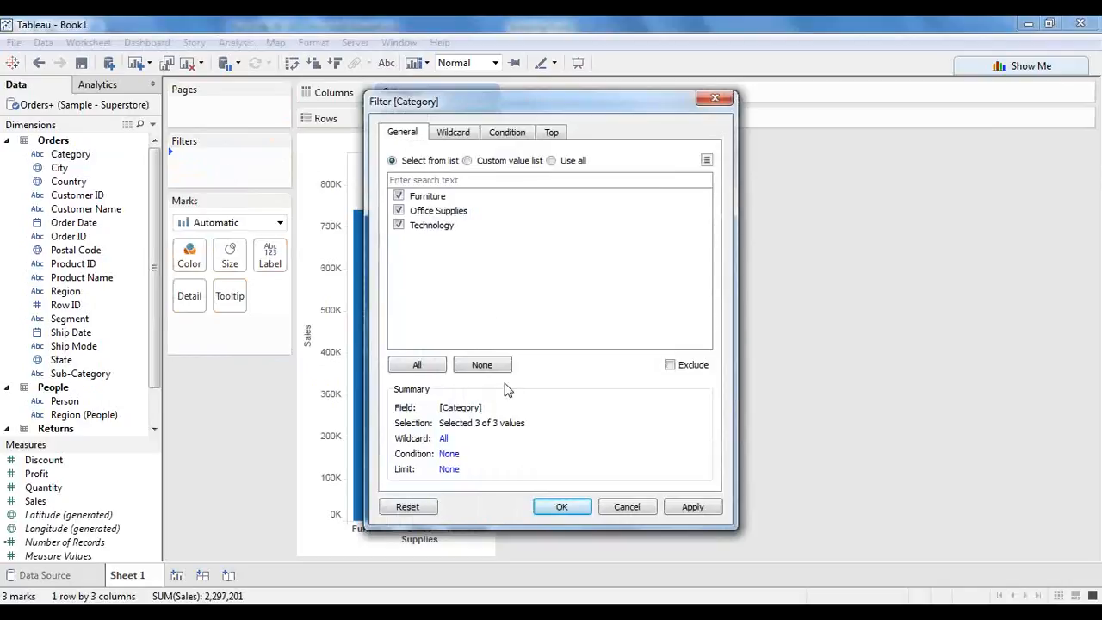
{"action": "left_click", "coordinate": [554, 508]}
{"action": "left_click_drag", "start_coordinate": [397, 105], "coordinate": [585, 229]}
{"action": "left_click_drag", "start_coordinate": [80, 375], "coordinate": [428, 99]}
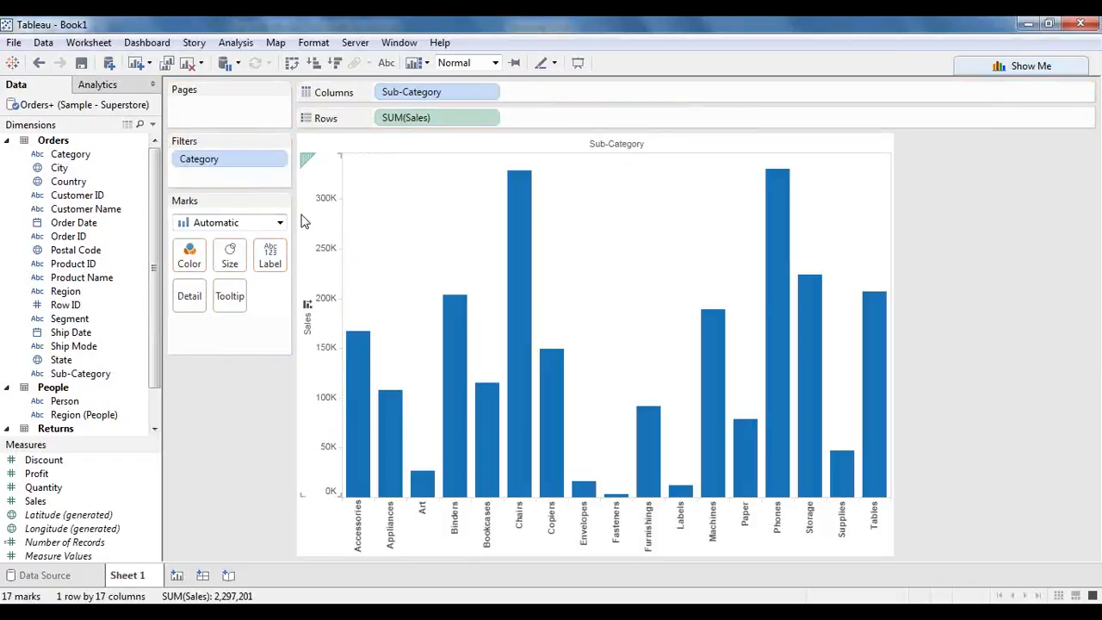
- Show the Category filter as an interactive control beside the chart
{"action": "left_click", "coordinate": [277, 160]}
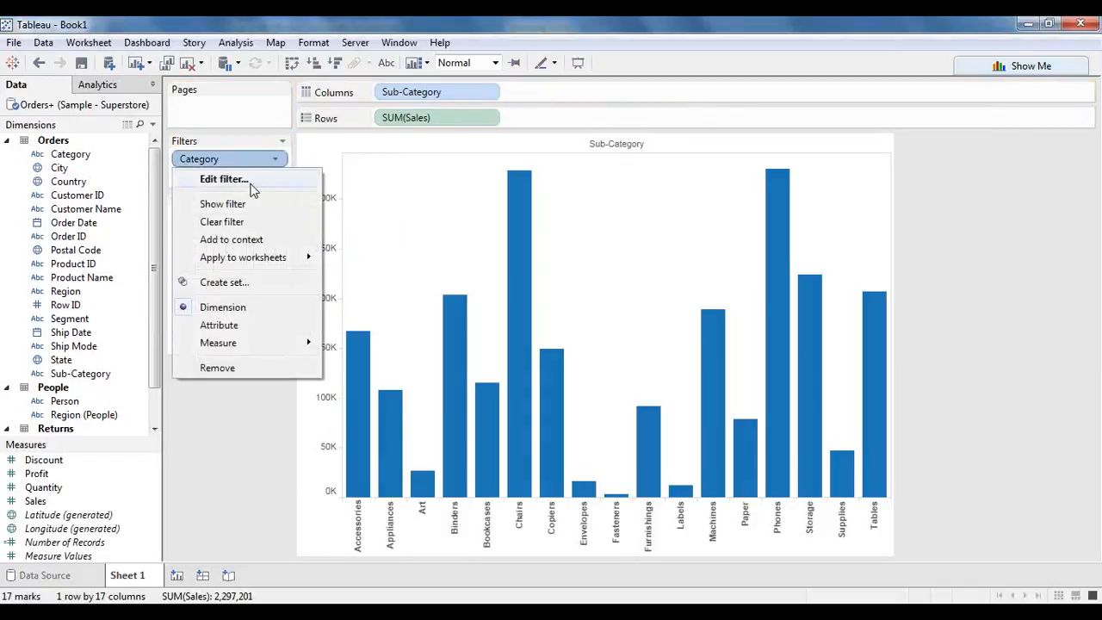
{"action": "left_click", "coordinate": [235, 204]}
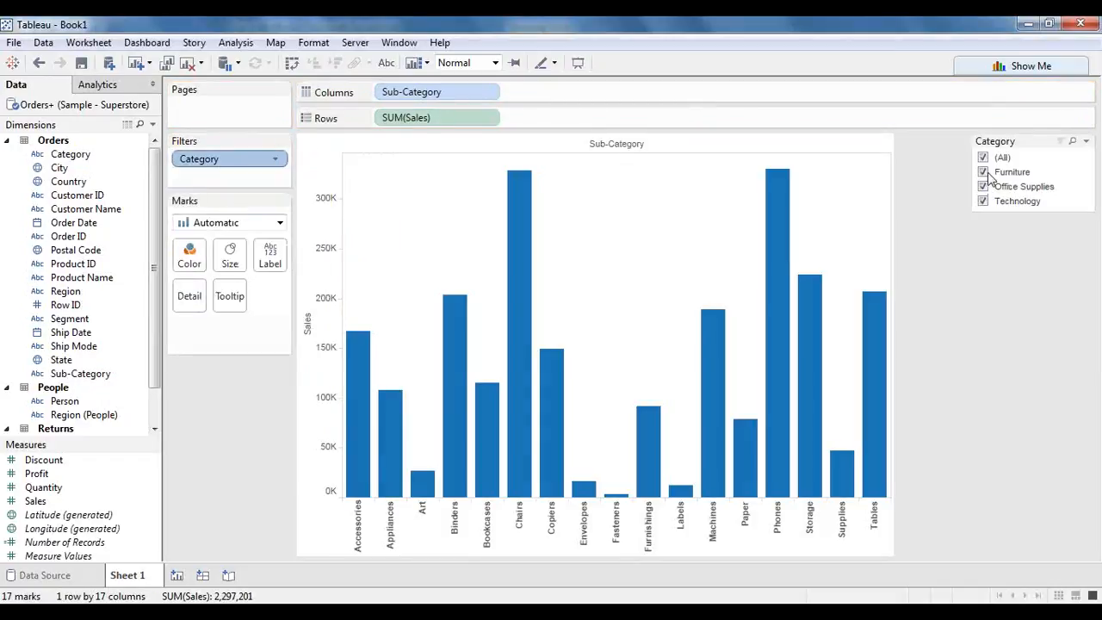
- Try different category selections in the Category filter control, ending with only Furniture selected
{"action": "left_click", "coordinate": [985, 173]}
{"action": "left_click", "coordinate": [983, 186]}
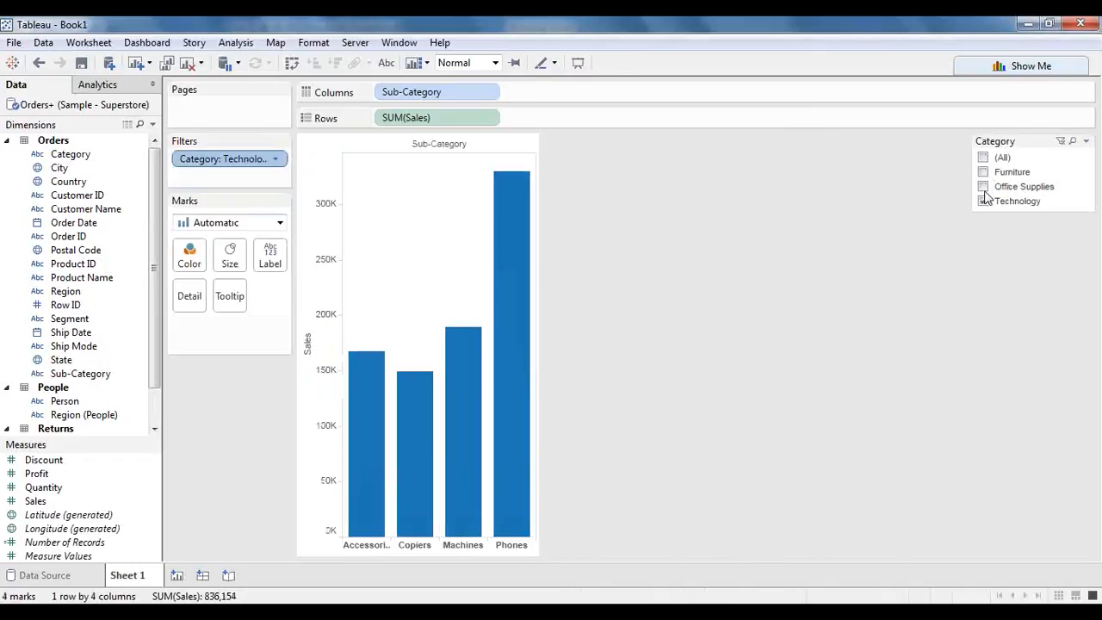
{"action": "left_click", "coordinate": [983, 172]}
{"action": "left_click", "coordinate": [984, 201]}
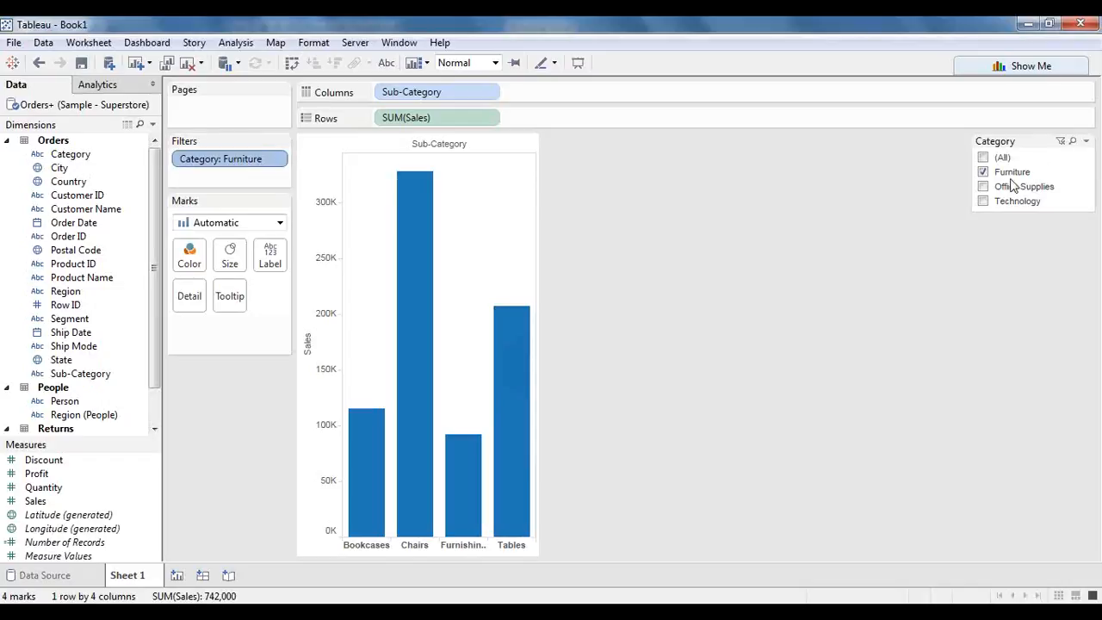
{"action": "left_click", "coordinate": [984, 187]}
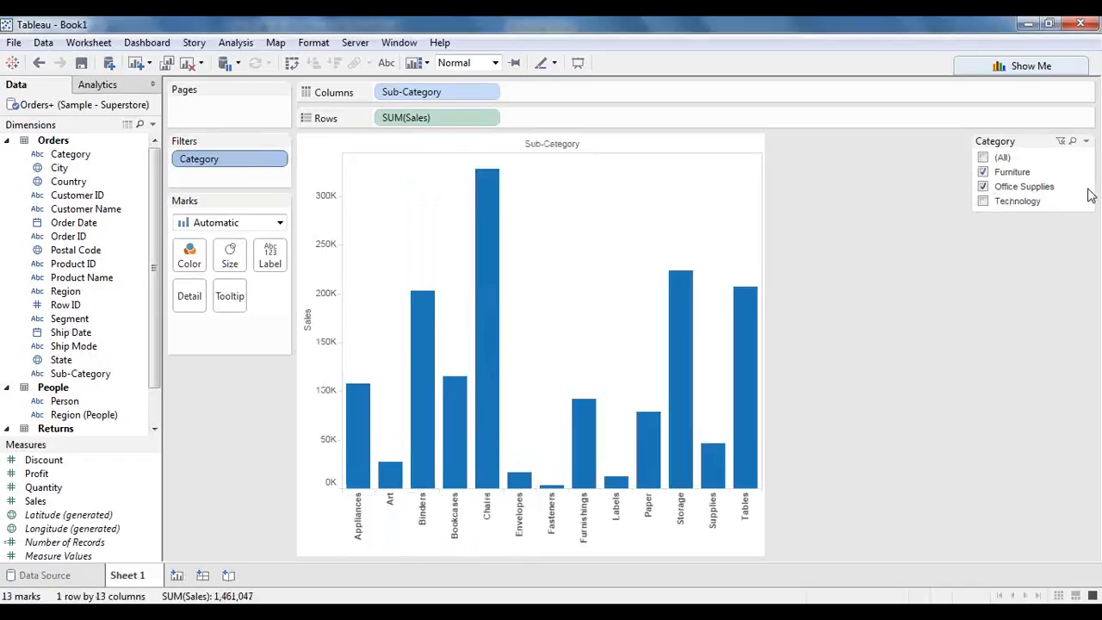
{"action": "left_click", "coordinate": [984, 187]}
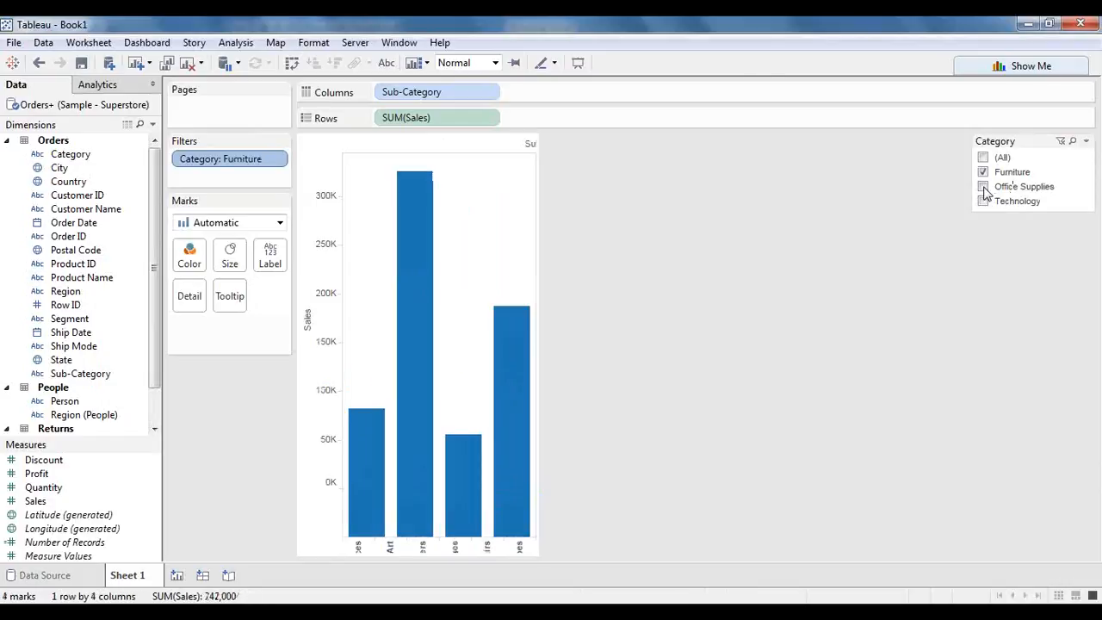
- Try adding Office Supplies to the Category filter's selection by editing the filter
{"action": "left_click", "coordinate": [279, 158]}
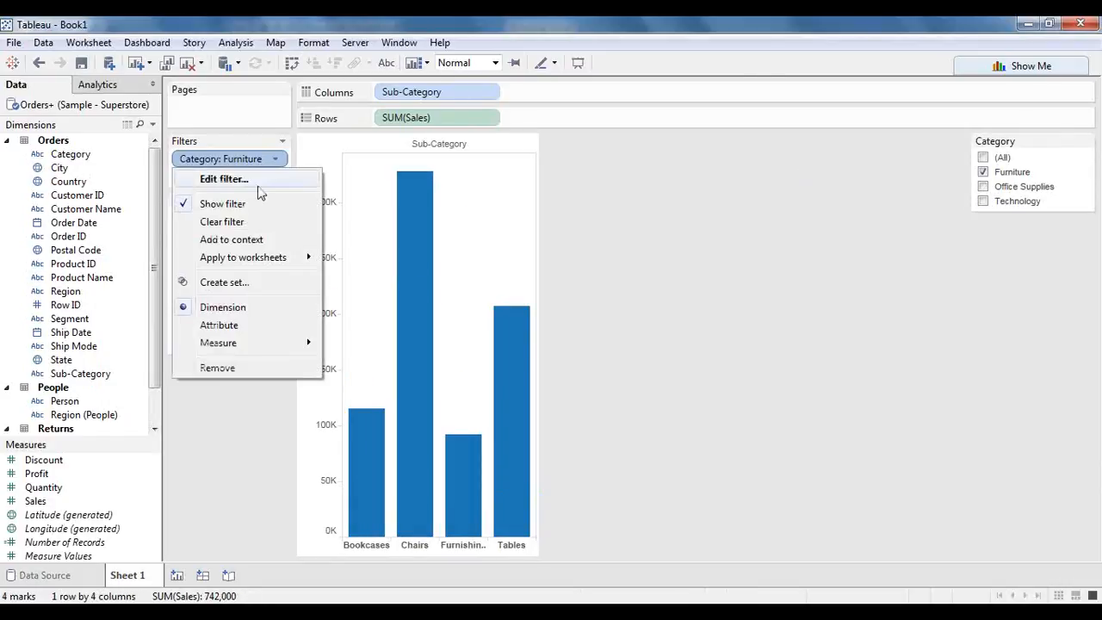
{"action": "left_click", "coordinate": [219, 178]}
{"action": "left_click", "coordinate": [399, 210]}
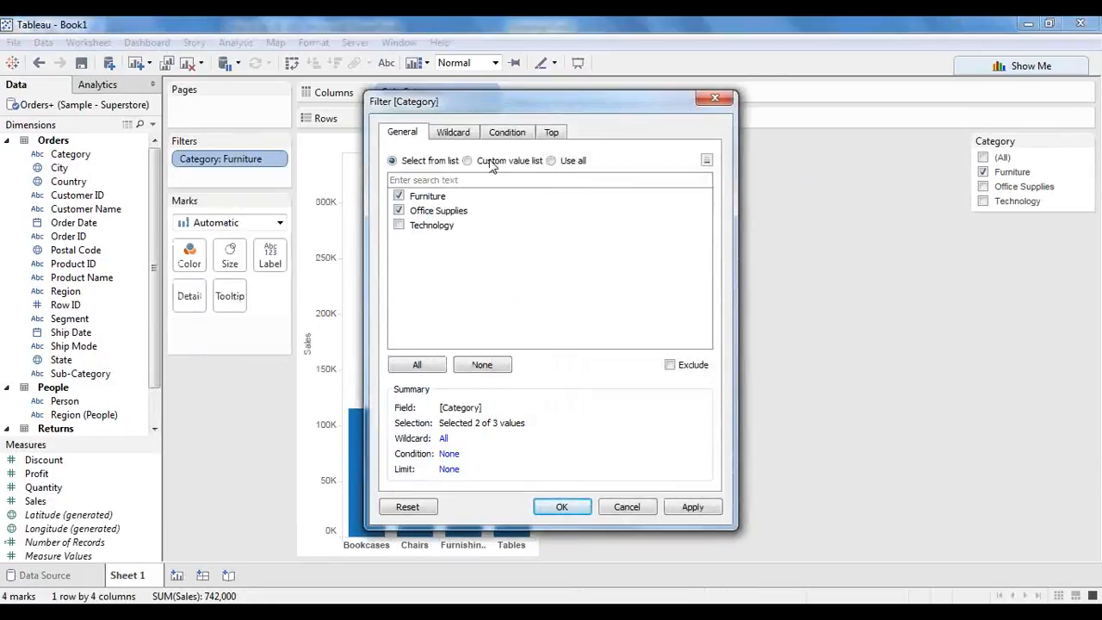
{"action": "left_click_drag", "start_coordinate": [504, 102], "coordinate": [575, 103]}
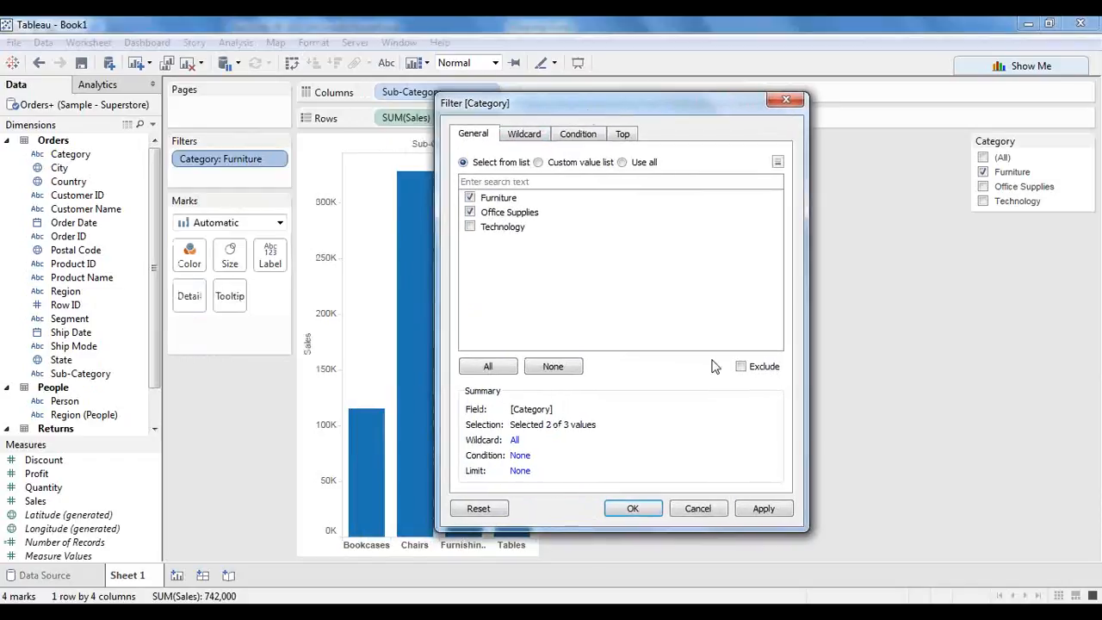
{"action": "left_click", "coordinate": [637, 509]}
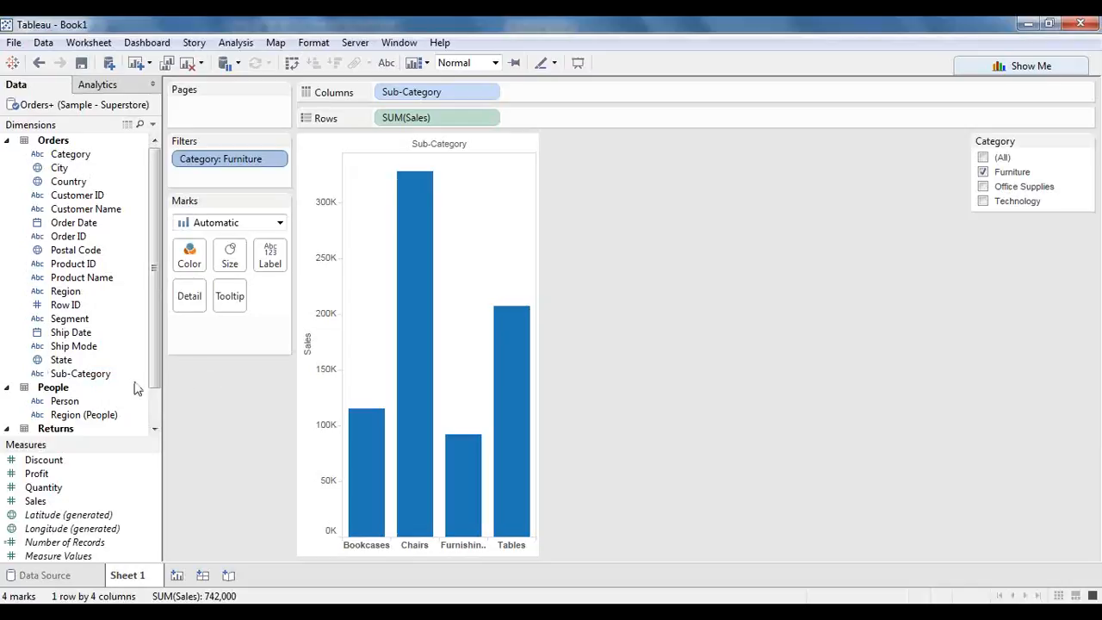
- Color the bars by Sub-Category, and check the tooltip of the Chairs bar
{"action": "left_click_drag", "start_coordinate": [76, 374], "coordinate": [192, 266]}
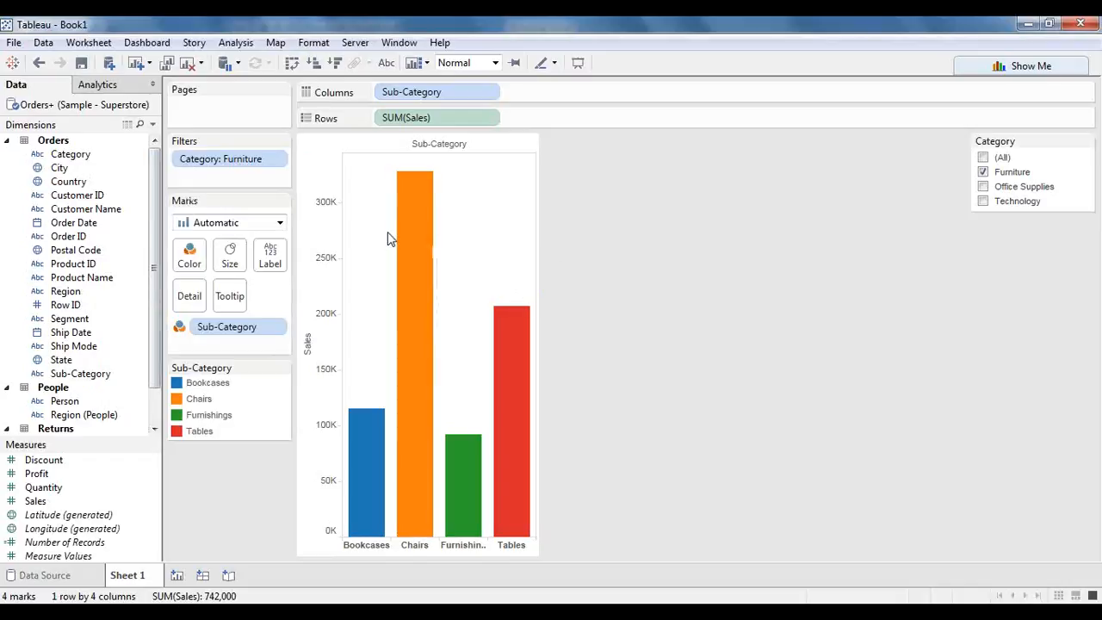
{"action": "mouse_move", "coordinate": [419, 402]}
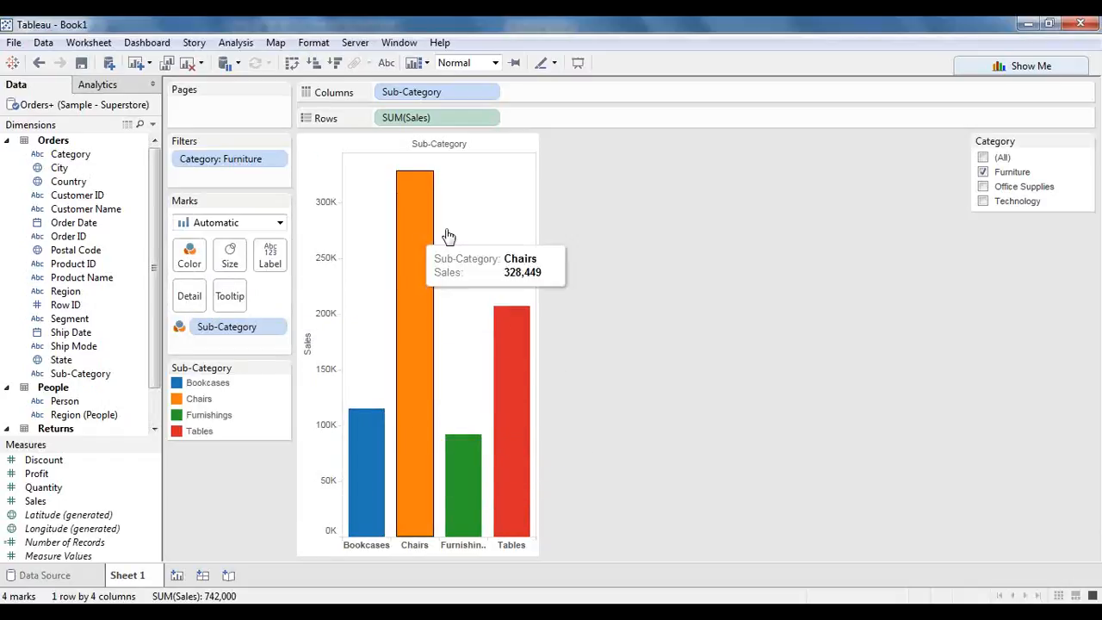
- Highlight Chairs, Furnishings and Bookcases in turn from the Sub-Category color legend, and clear the highlight
{"action": "left_click", "coordinate": [205, 400]}
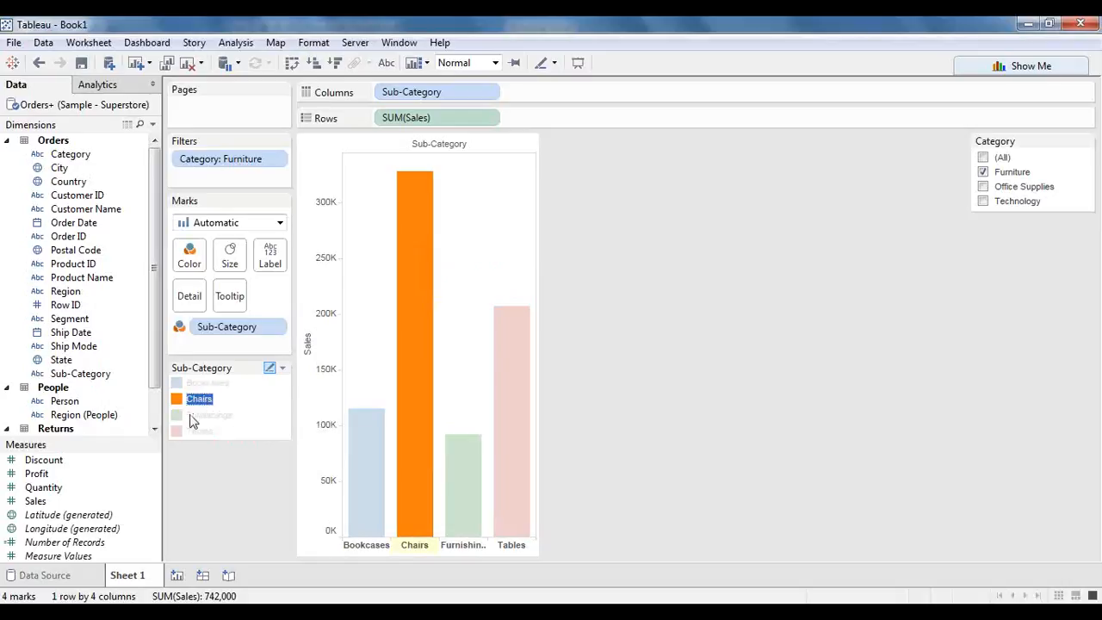
{"action": "left_click", "coordinate": [193, 418]}
{"action": "left_click", "coordinate": [197, 383]}
{"action": "left_click", "coordinate": [198, 399]}
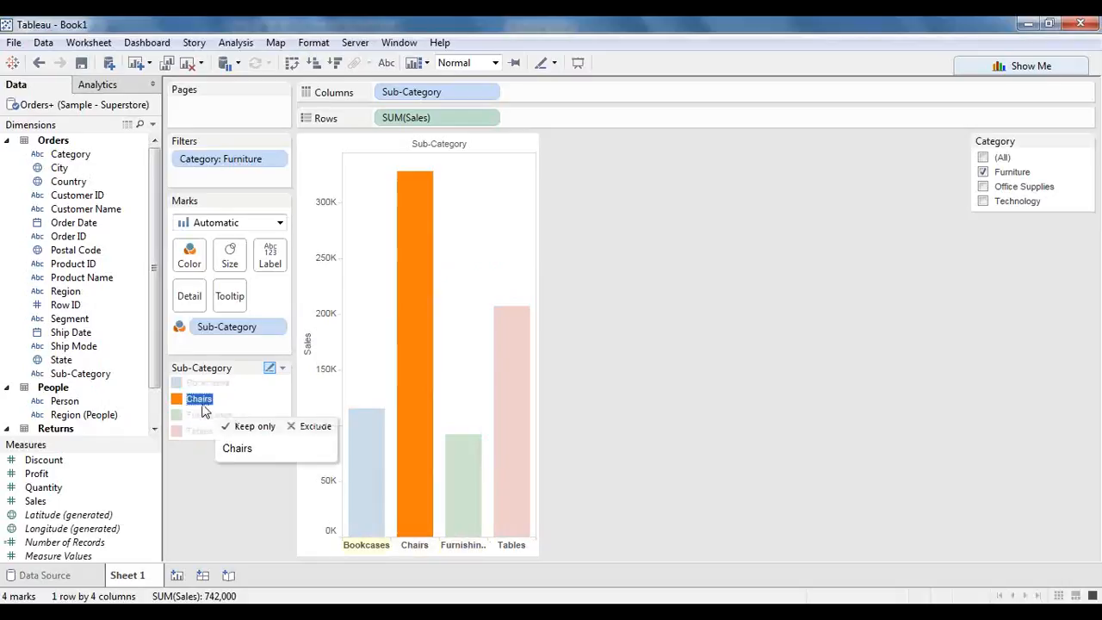
{"action": "left_click", "coordinate": [198, 449]}
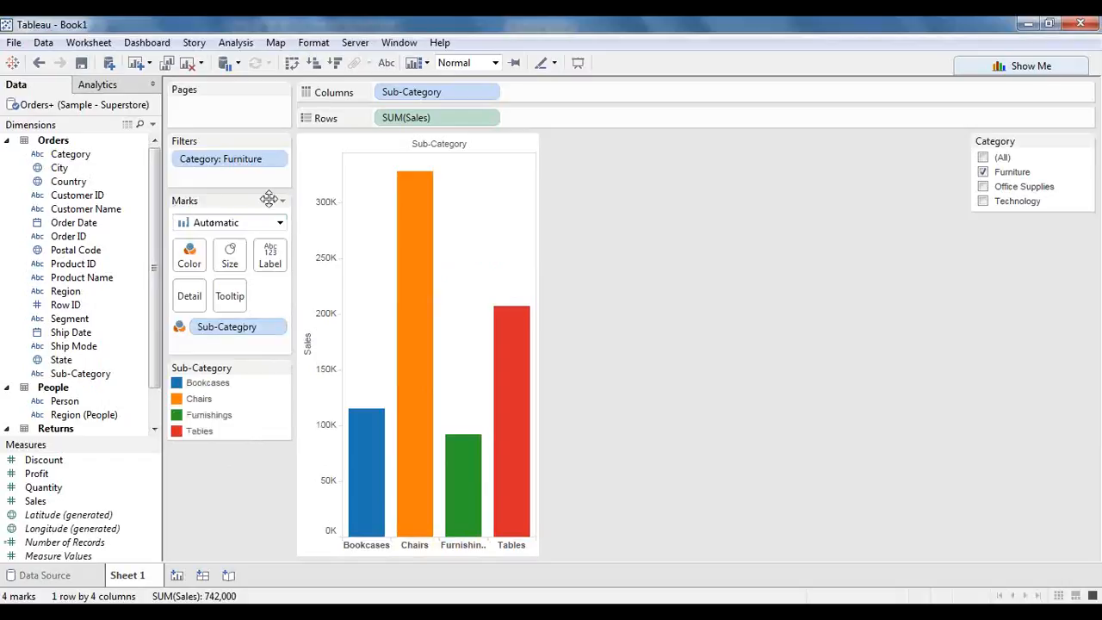
{"action": "mouse_move", "coordinate": [373, 376]}
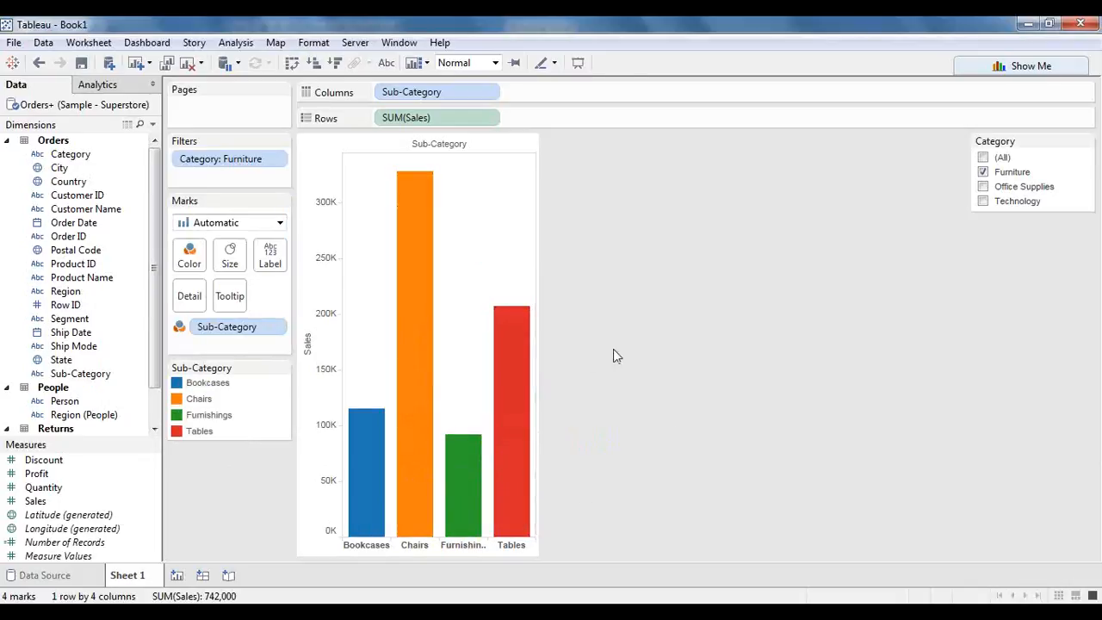
- Create a new worksheet with Sales on Rows and Profit on Columns, and disaggregate the measures into a scatter plot
{"action": "left_click", "coordinate": [177, 576]}
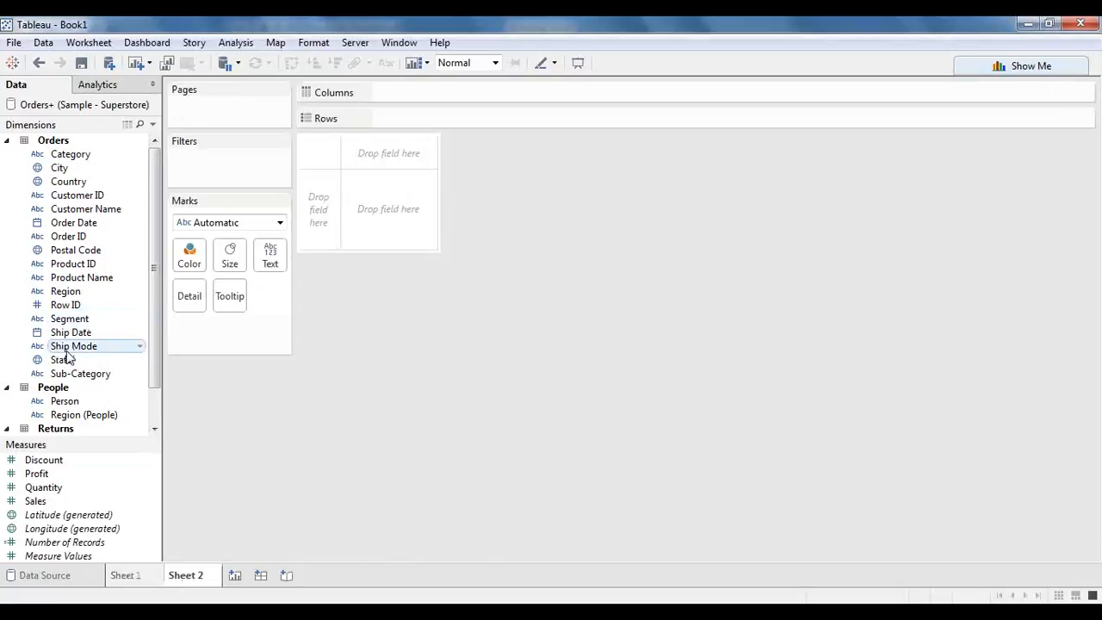
{"action": "scroll", "coordinate": [68, 359], "scroll_direction": "down", "scroll_amount": 2}
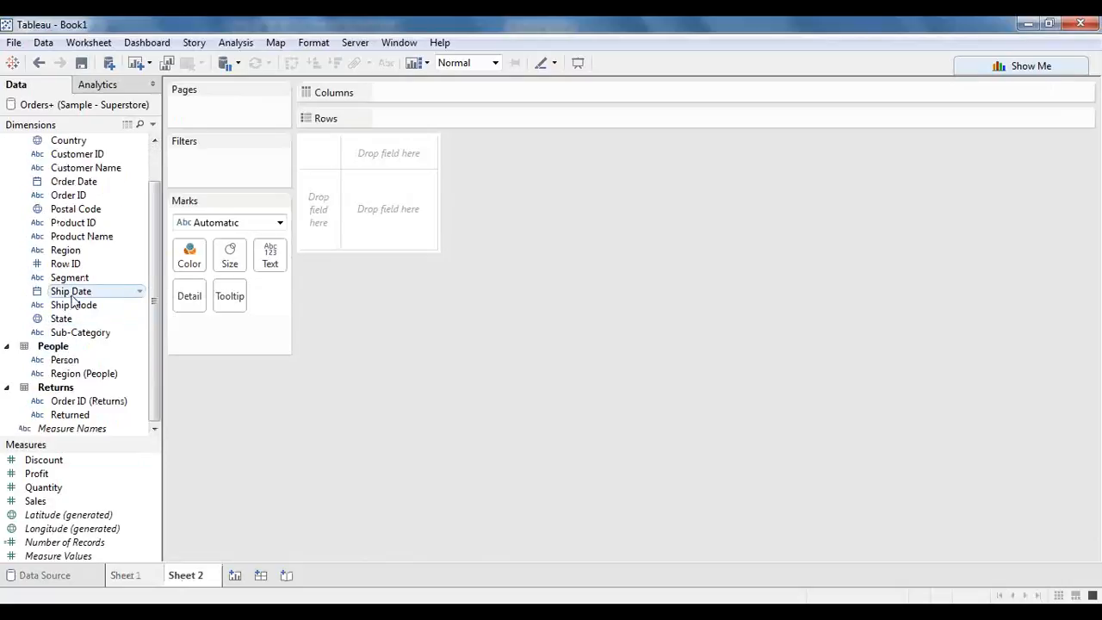
{"action": "double_click", "coordinate": [51, 501]}
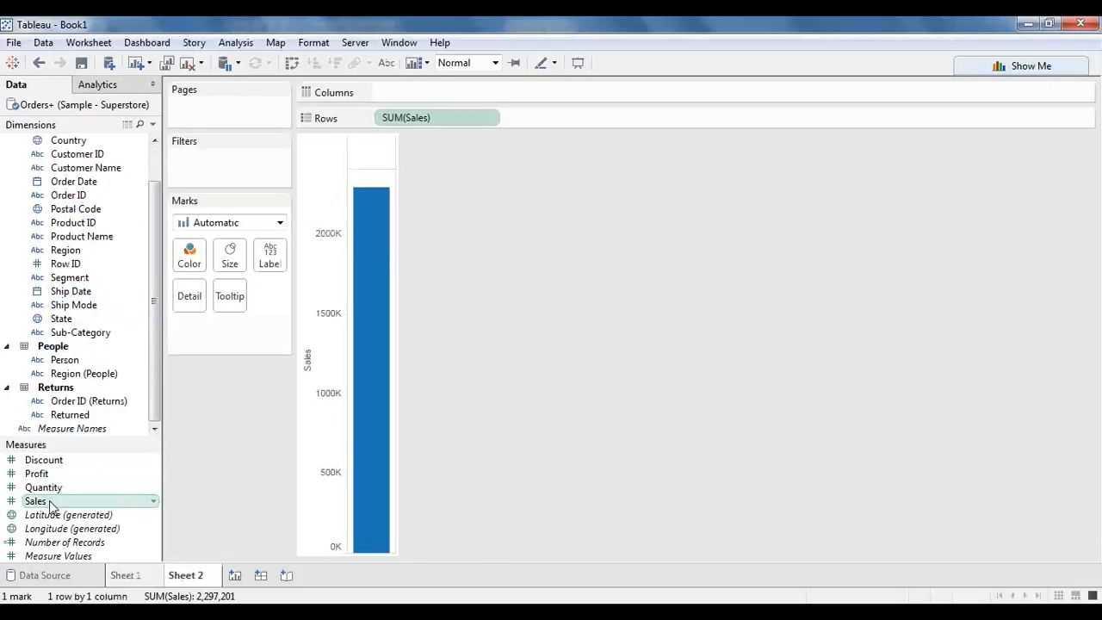
{"action": "double_click", "coordinate": [38, 474]}
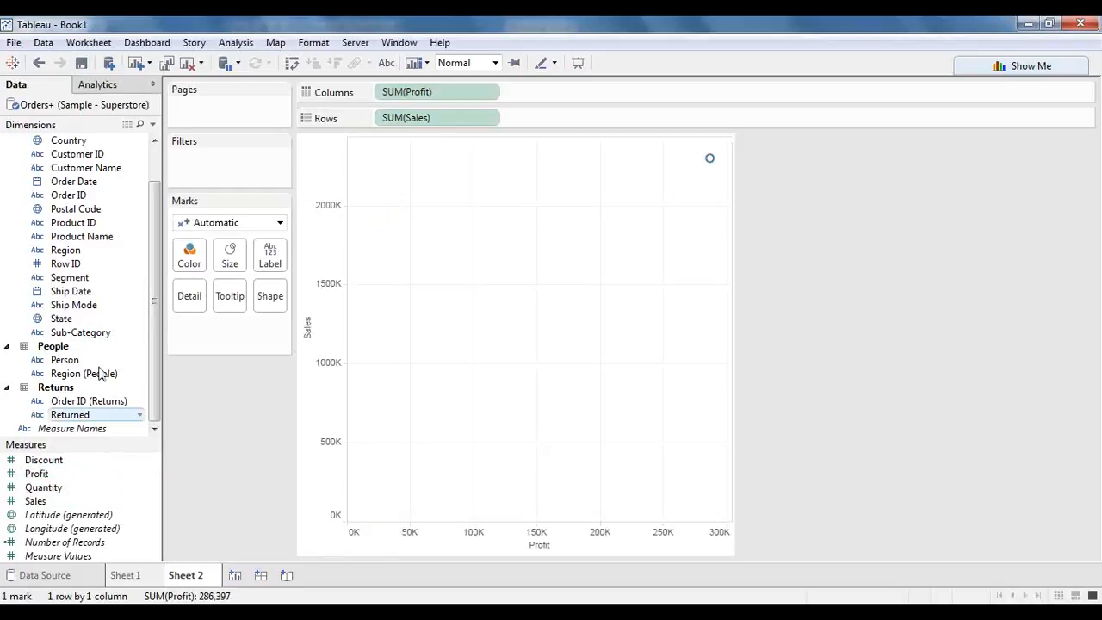
{"action": "left_click", "coordinate": [245, 43]}
{"action": "left_click", "coordinate": [264, 83]}
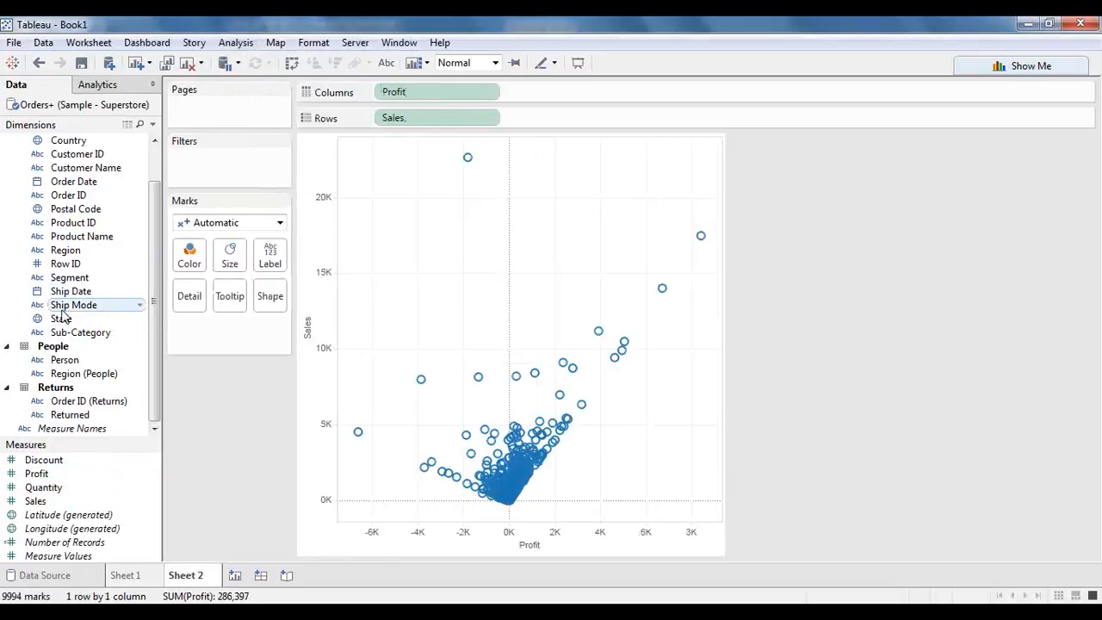
- Add Category to the Pages shelf of the scatter plot, and advance the pages to Technology
{"action": "scroll", "coordinate": [62, 317], "scroll_direction": "up", "scroll_amount": 1}
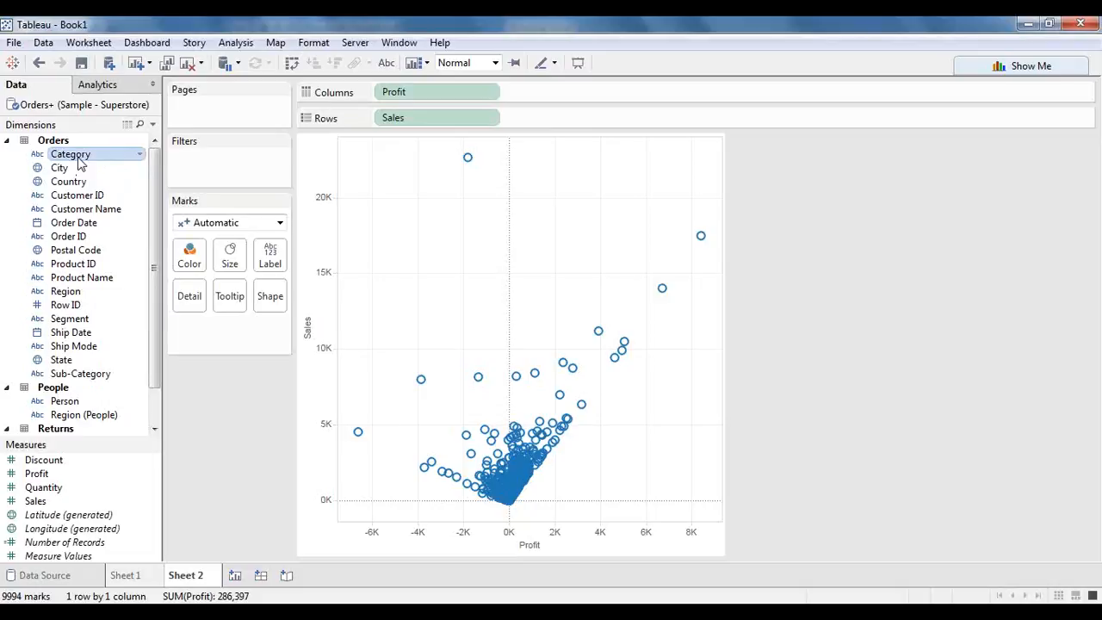
{"action": "left_click_drag", "start_coordinate": [77, 159], "coordinate": [201, 126]}
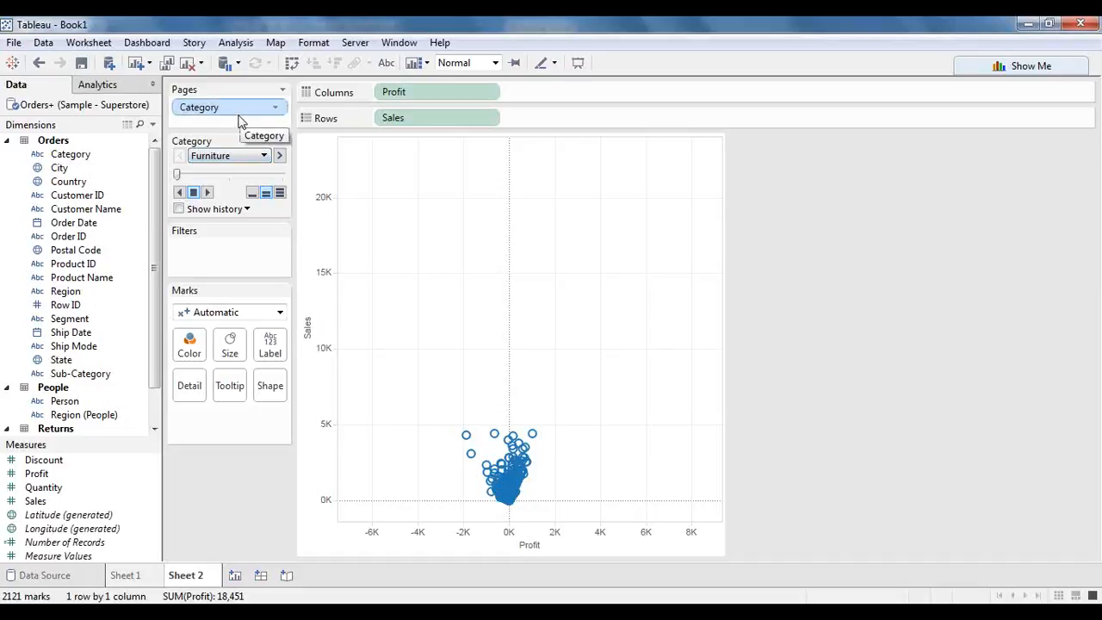
{"action": "left_click", "coordinate": [278, 156]}
{"action": "left_click", "coordinate": [279, 156]}
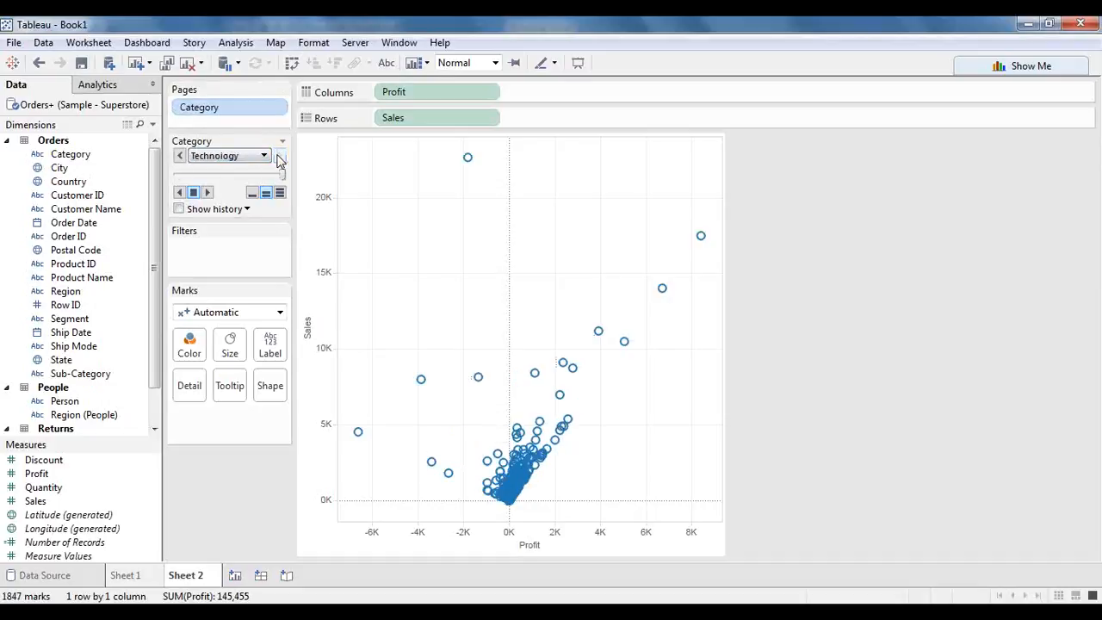
- Page back and forth through Furniture, Office Supplies and Technology to compare the scatter plot for each category
{"action": "left_click", "coordinate": [180, 156]}
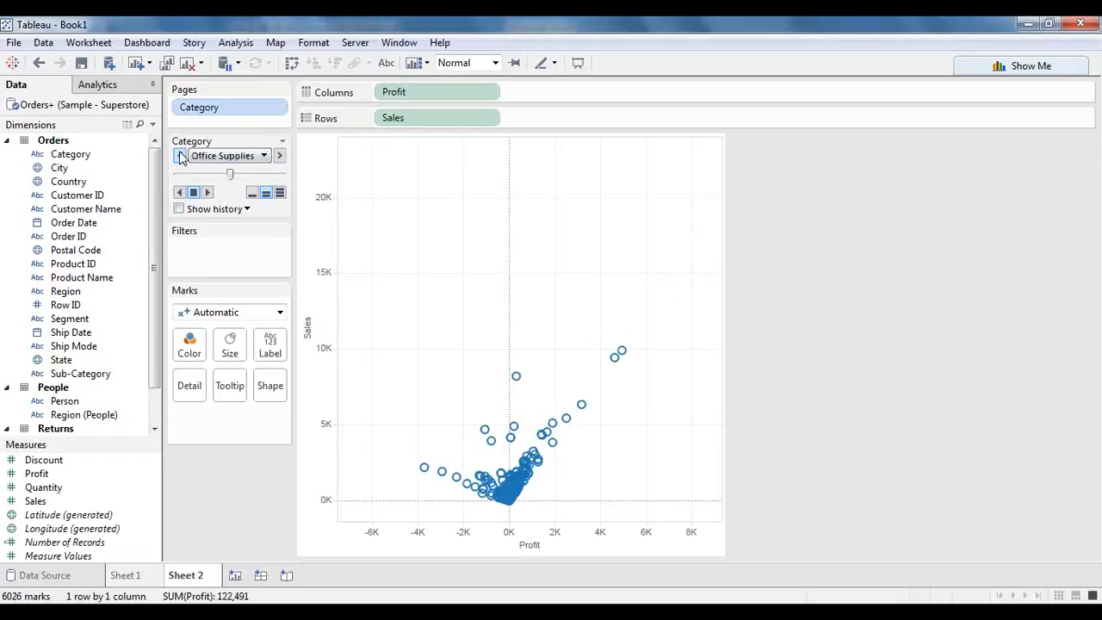
{"action": "left_click", "coordinate": [180, 156]}
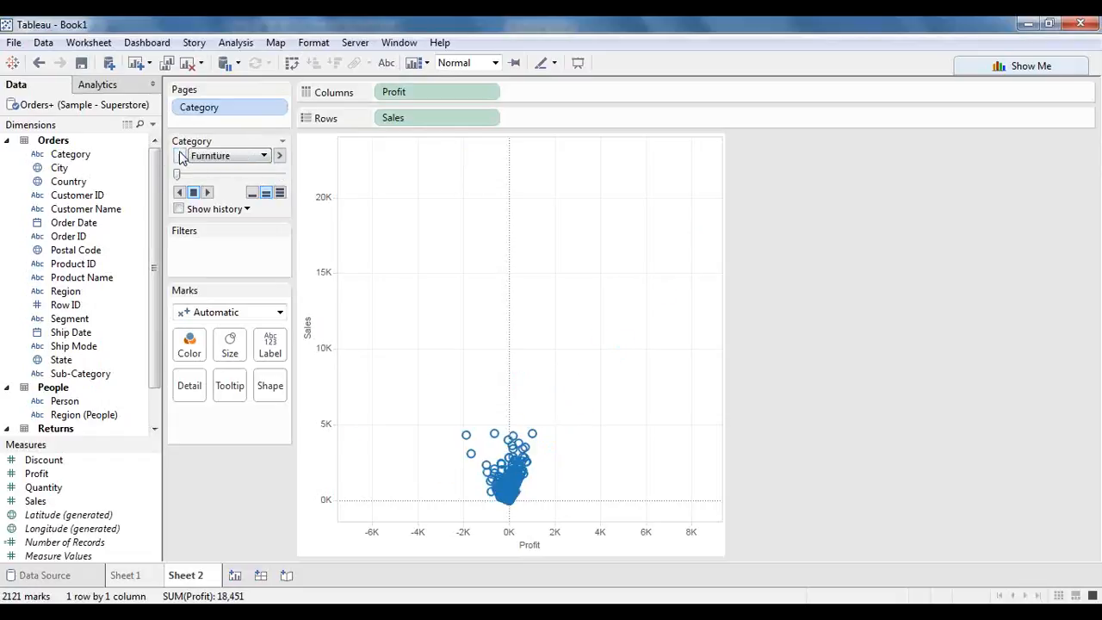
{"action": "left_click", "coordinate": [279, 158]}
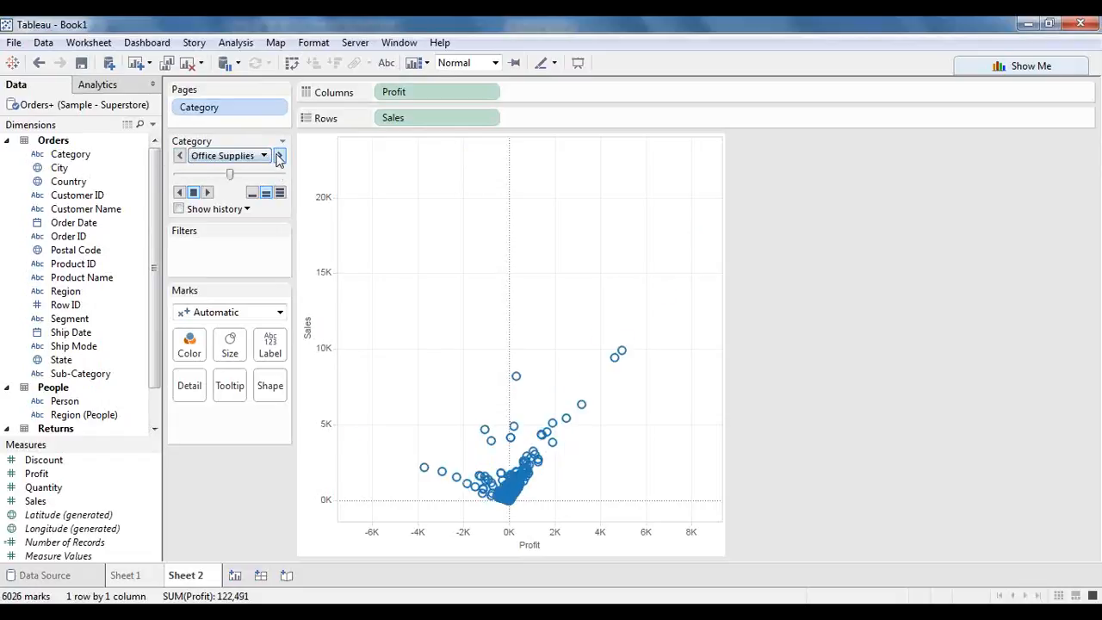
{"action": "left_click", "coordinate": [180, 157]}
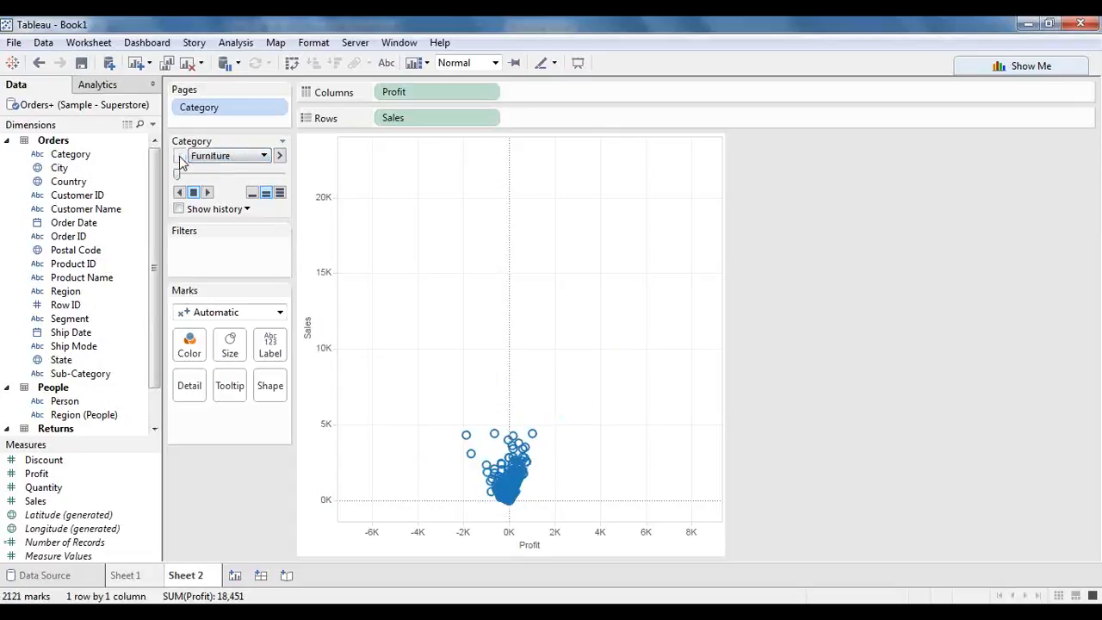
{"action": "left_click", "coordinate": [277, 157]}
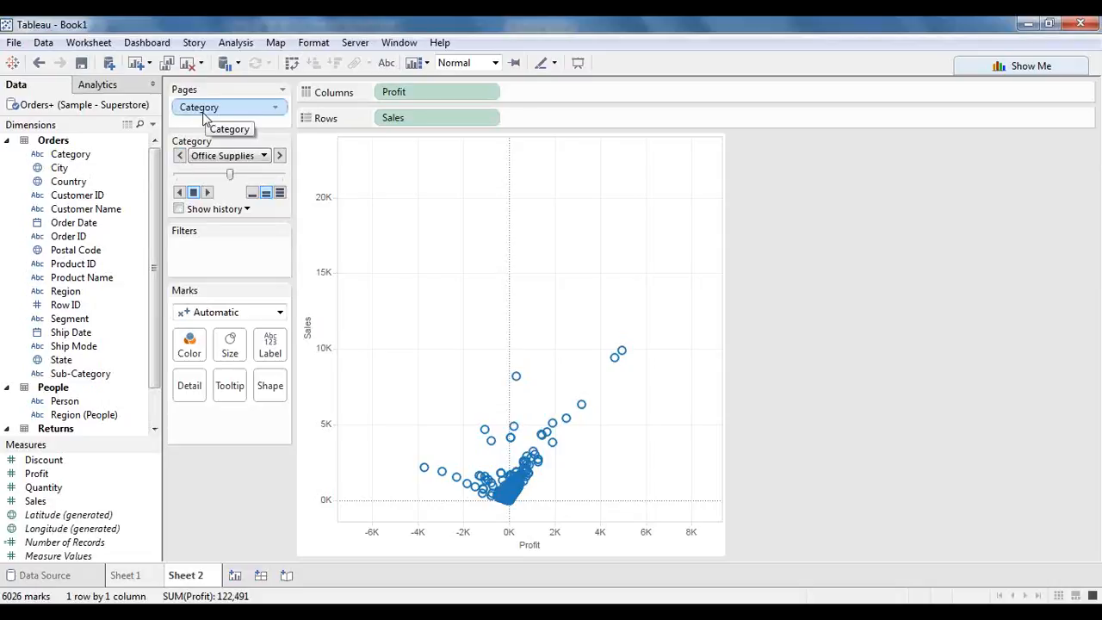
{"action": "left_click", "coordinate": [179, 157]}
{"action": "left_click", "coordinate": [279, 156]}
{"action": "left_click", "coordinate": [181, 165]}
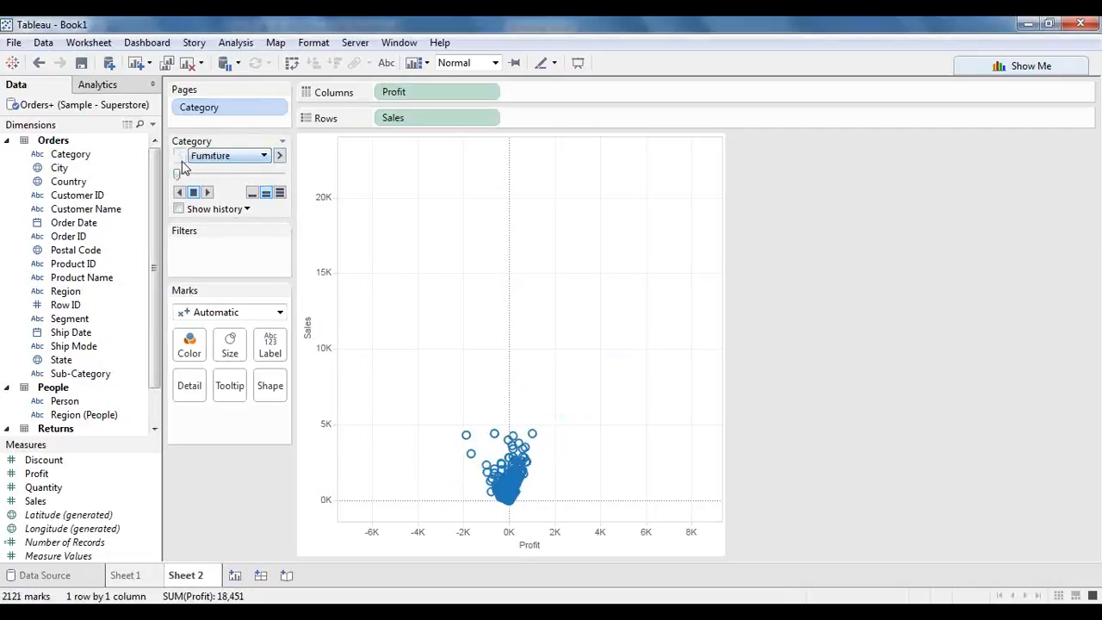
{"action": "left_click", "coordinate": [279, 157]}
{"action": "left_click", "coordinate": [279, 156]}
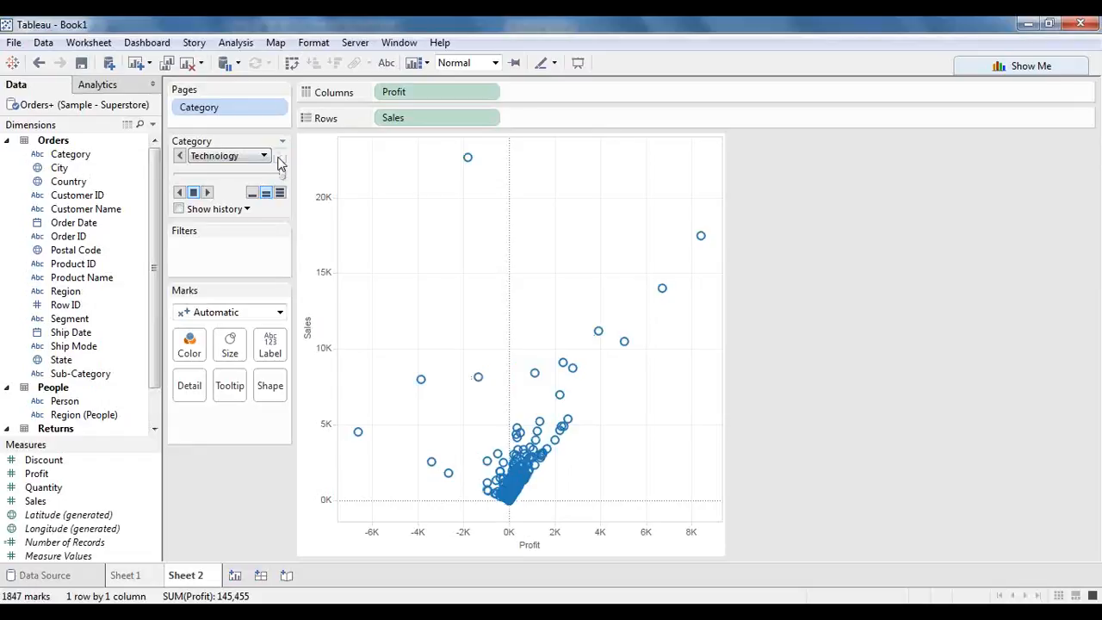
{"action": "left_click", "coordinate": [180, 157]}
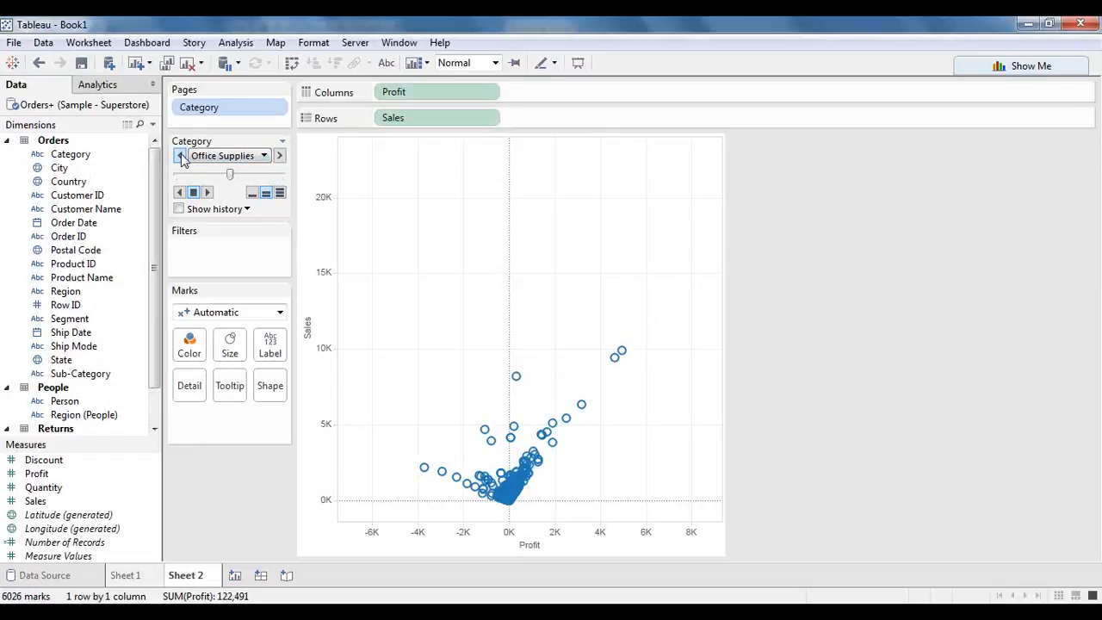
{"action": "left_click", "coordinate": [181, 158]}
{"action": "left_click", "coordinate": [280, 157]}
- Compare Sheet 1's filtered bar chart with Sheet 2's paged scatter plot, switching its page to Furniture and back to Office Supplies
{"action": "left_click", "coordinate": [135, 576]}
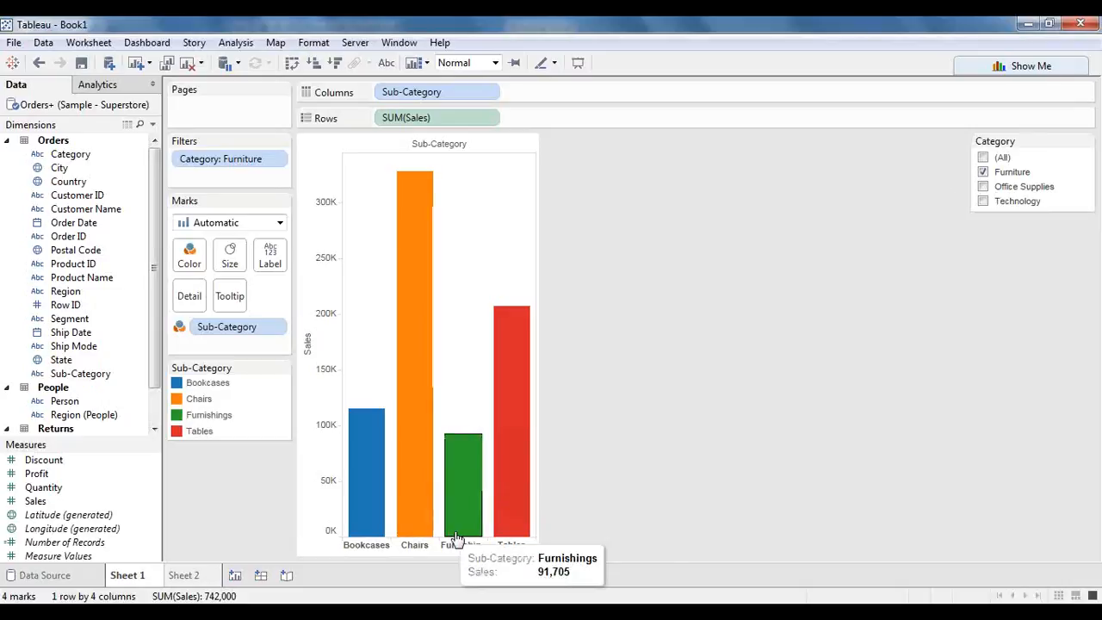
{"action": "mouse_move", "coordinate": [482, 500]}
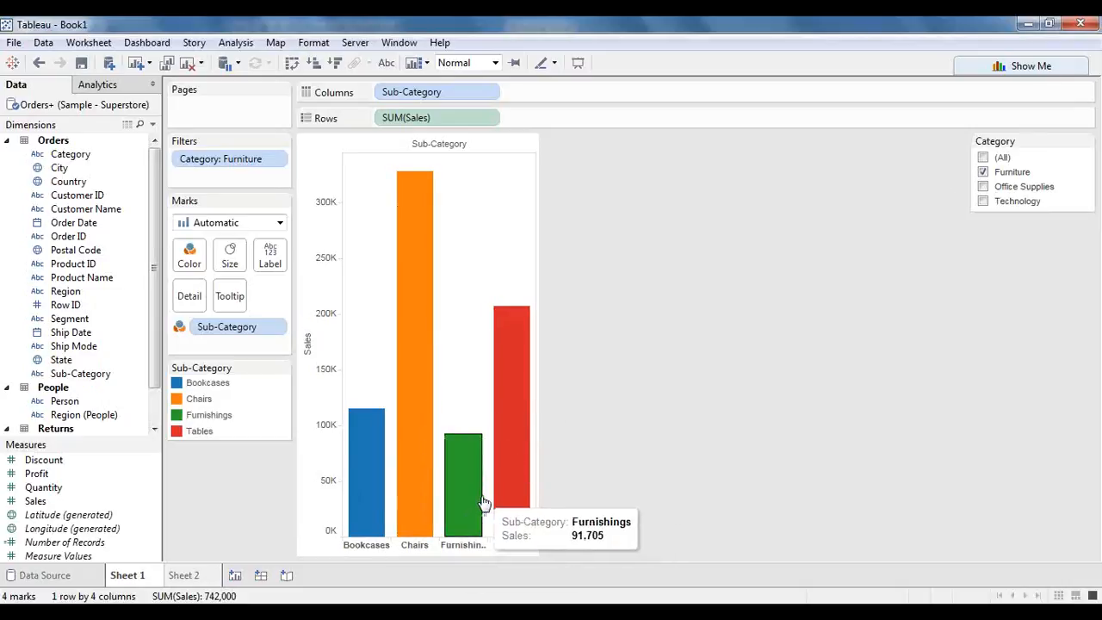
{"action": "left_click", "coordinate": [184, 575]}
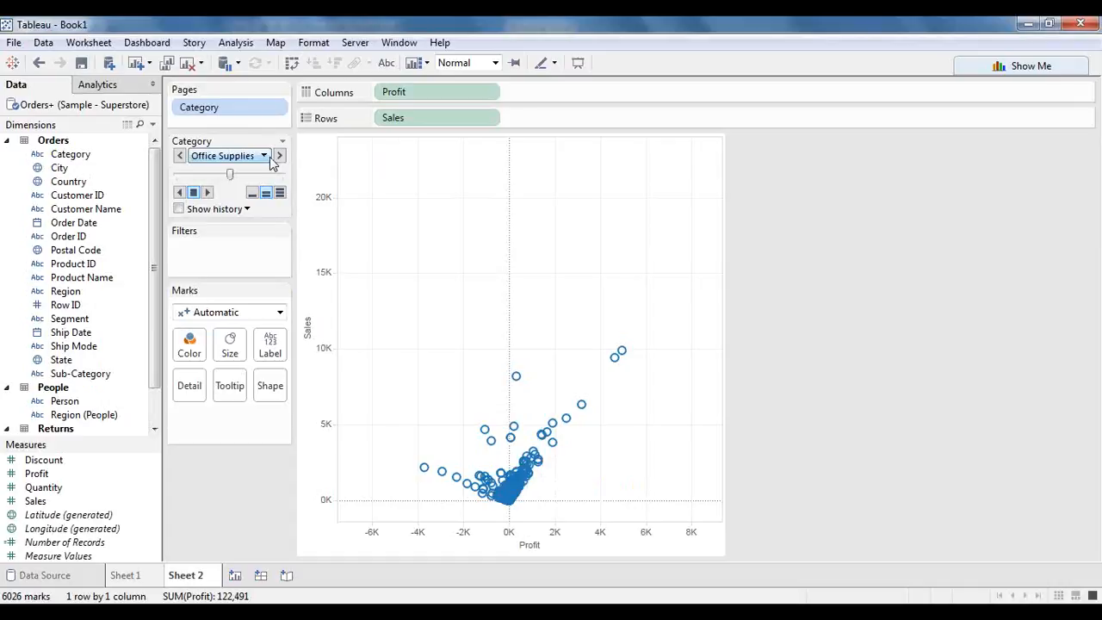
{"action": "left_click", "coordinate": [180, 157]}
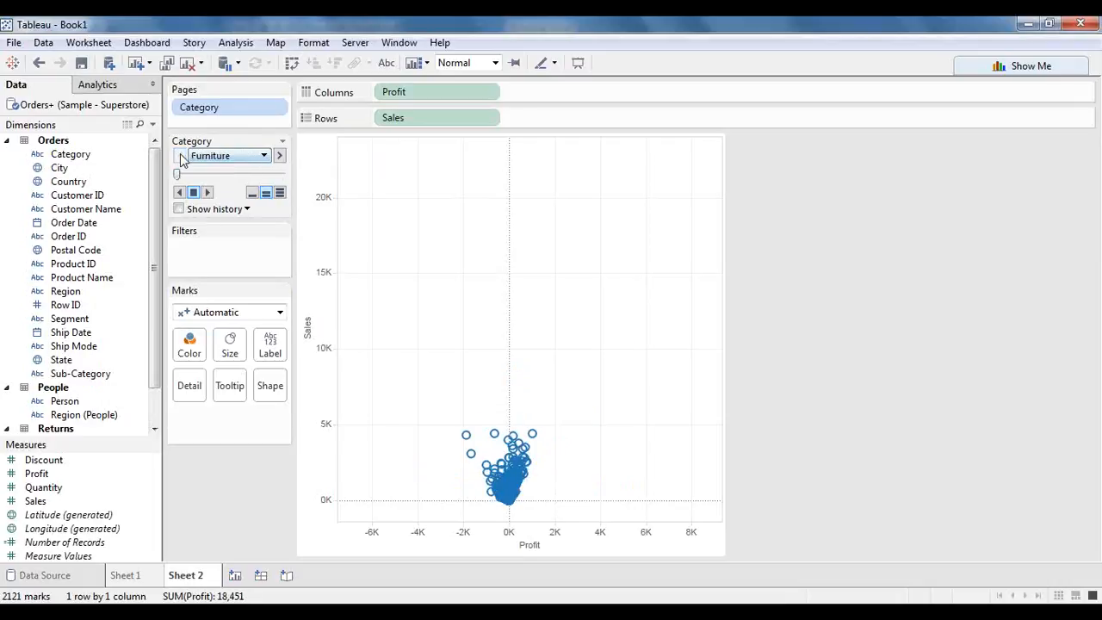
{"action": "left_click", "coordinate": [277, 157]}
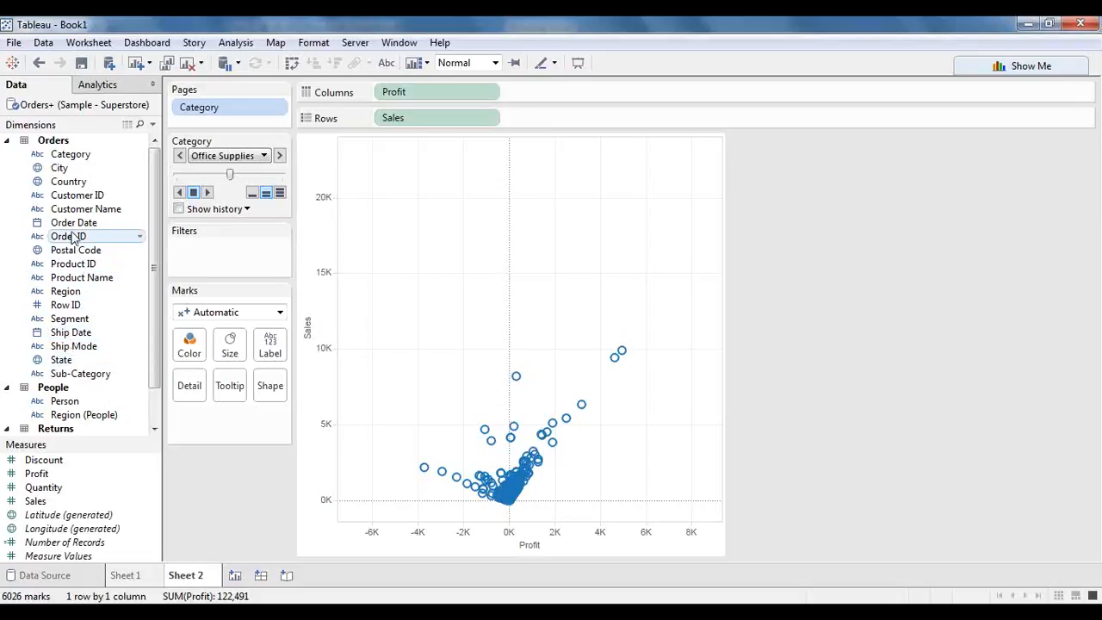
- Color the scatter plot marks by Region, and assign Region to their shape as well
{"action": "left_click_drag", "start_coordinate": [76, 231], "coordinate": [189, 347]}
{"action": "scroll", "coordinate": [81, 305], "scroll_direction": "down", "scroll_amount": 1}
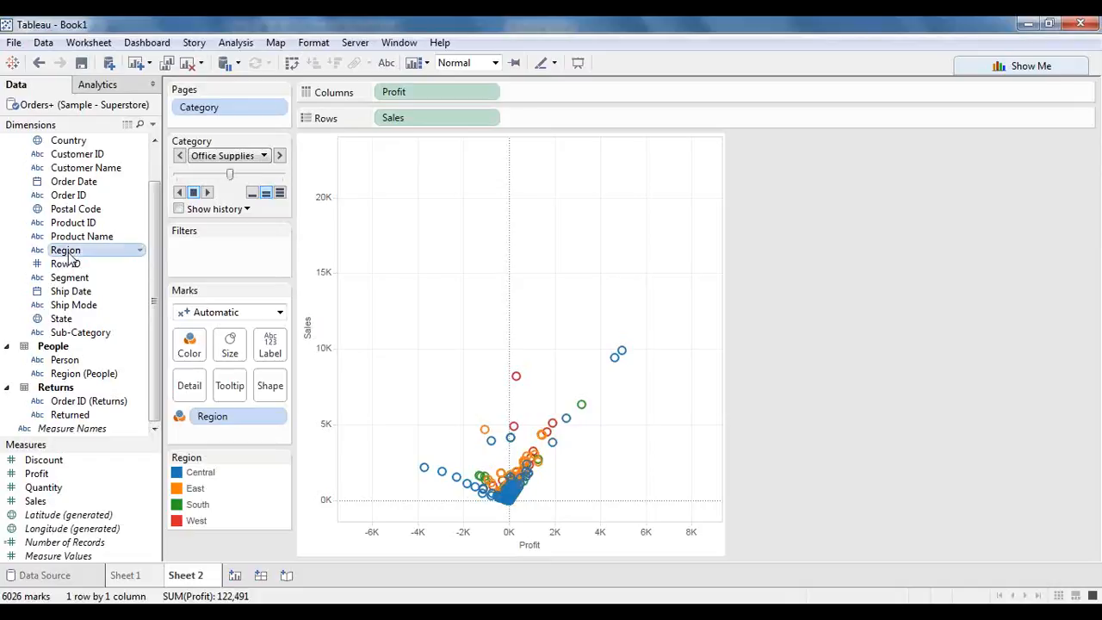
{"action": "left_click_drag", "start_coordinate": [66, 250], "coordinate": [268, 397]}
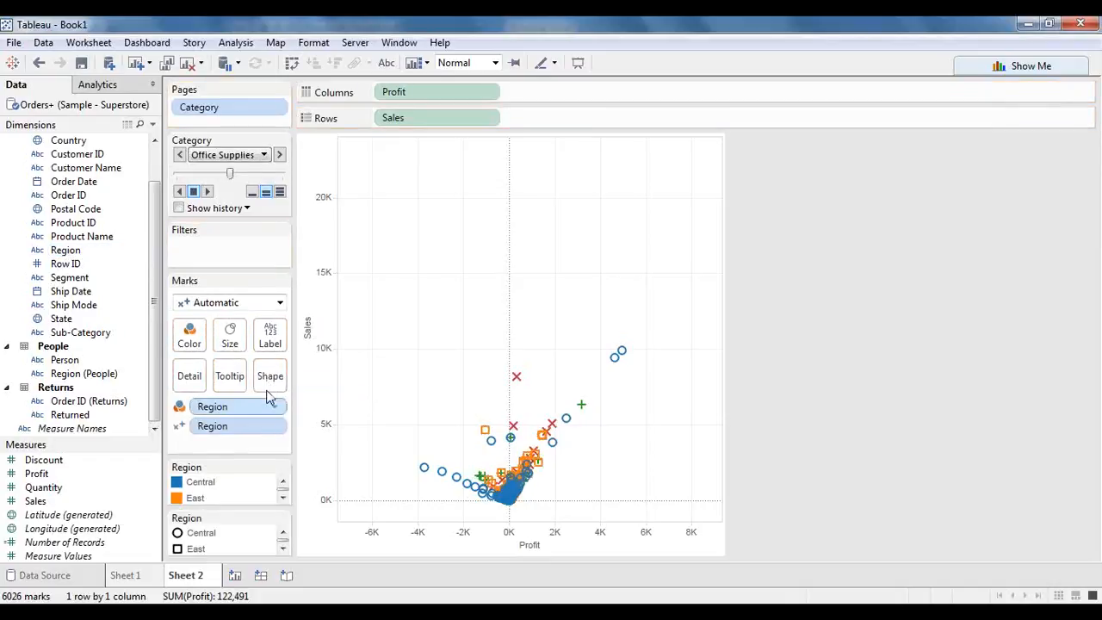
{"action": "mouse_move", "coordinate": [440, 472]}
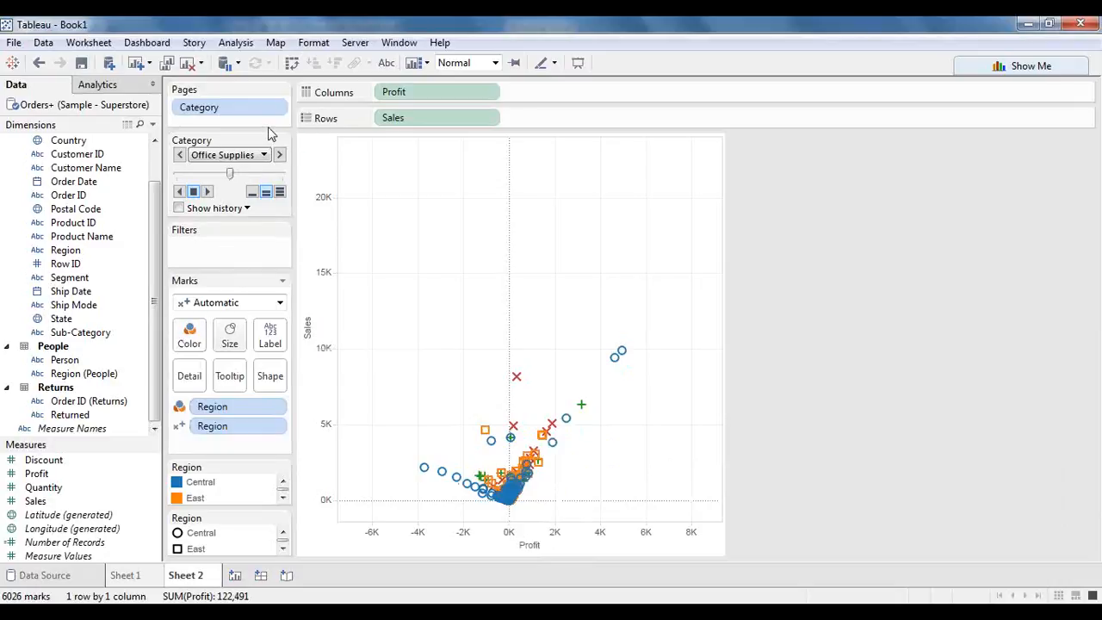
- Hide the Marks card, the Filters shelf, and the Region color and shape legends on Sheet 2
{"action": "left_click", "coordinate": [282, 283]}
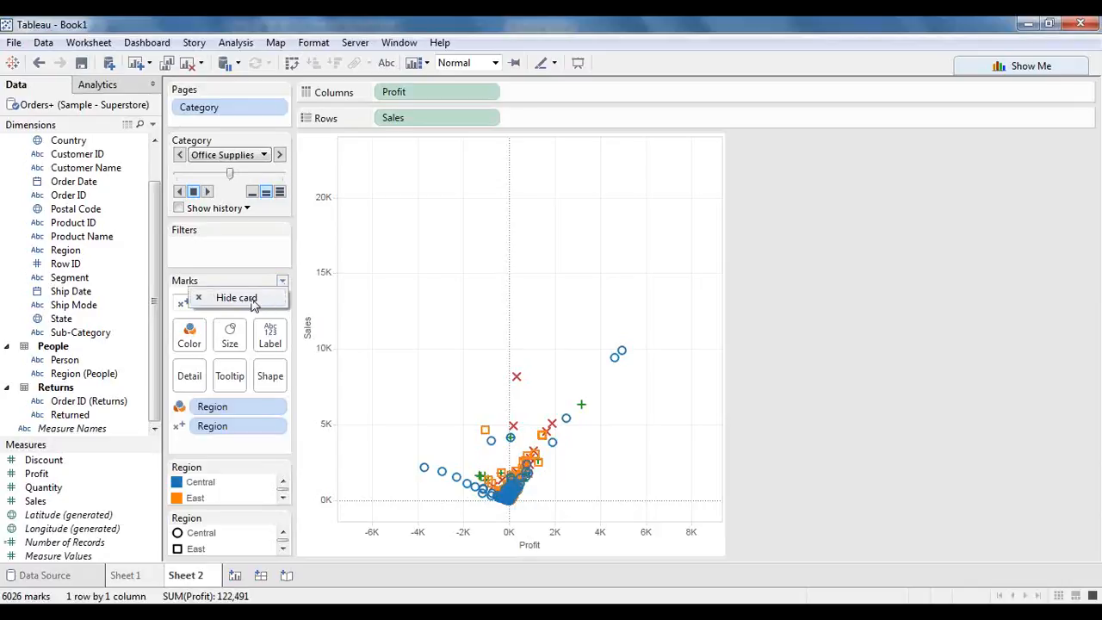
{"action": "left_click", "coordinate": [253, 301]}
{"action": "left_click", "coordinate": [282, 231]}
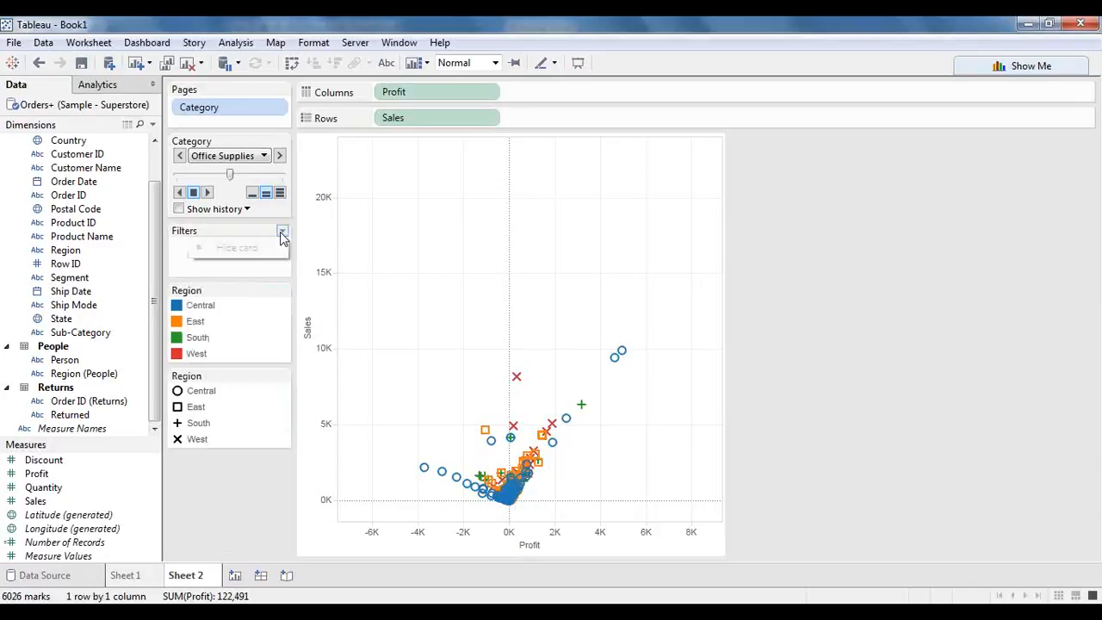
{"action": "left_click", "coordinate": [270, 250]}
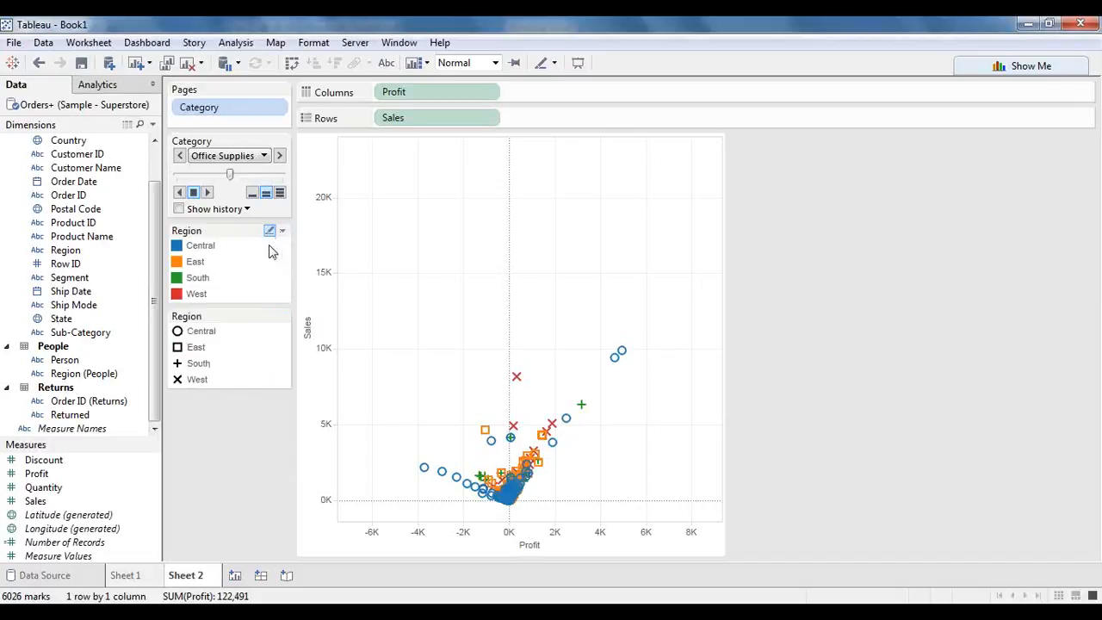
{"action": "left_click", "coordinate": [282, 230]}
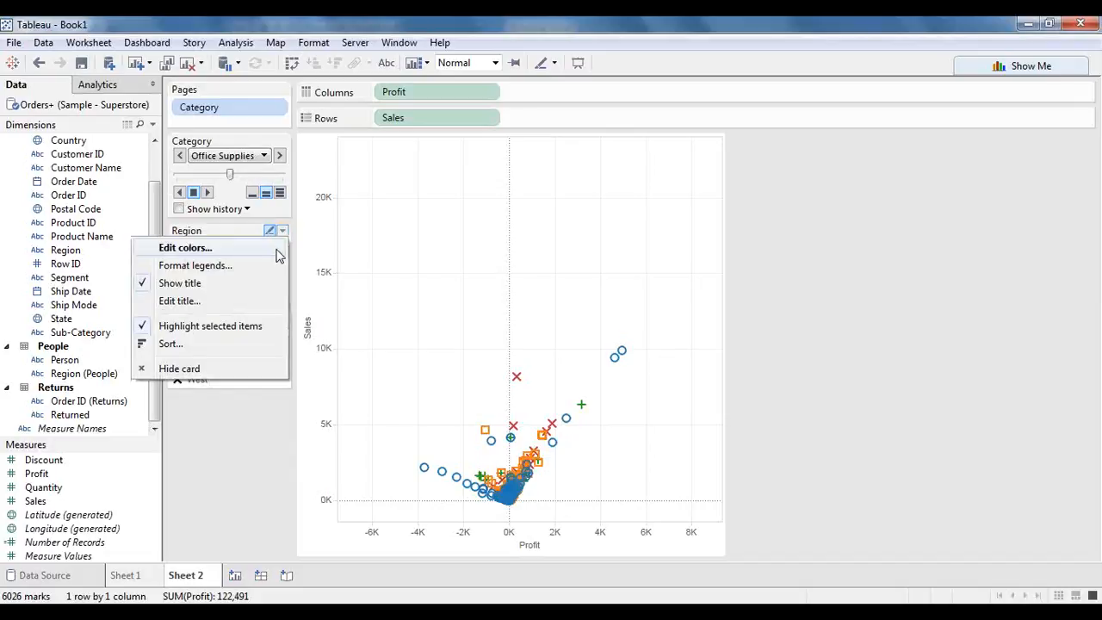
{"action": "left_click", "coordinate": [204, 367]}
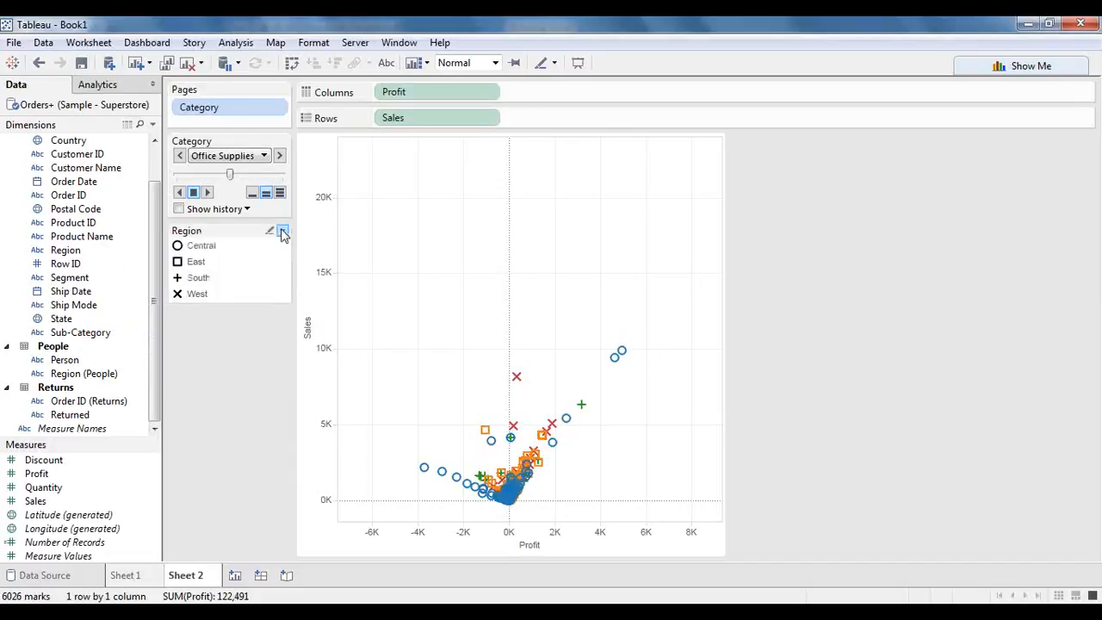
{"action": "left_click", "coordinate": [282, 231]}
{"action": "left_click", "coordinate": [210, 370]}
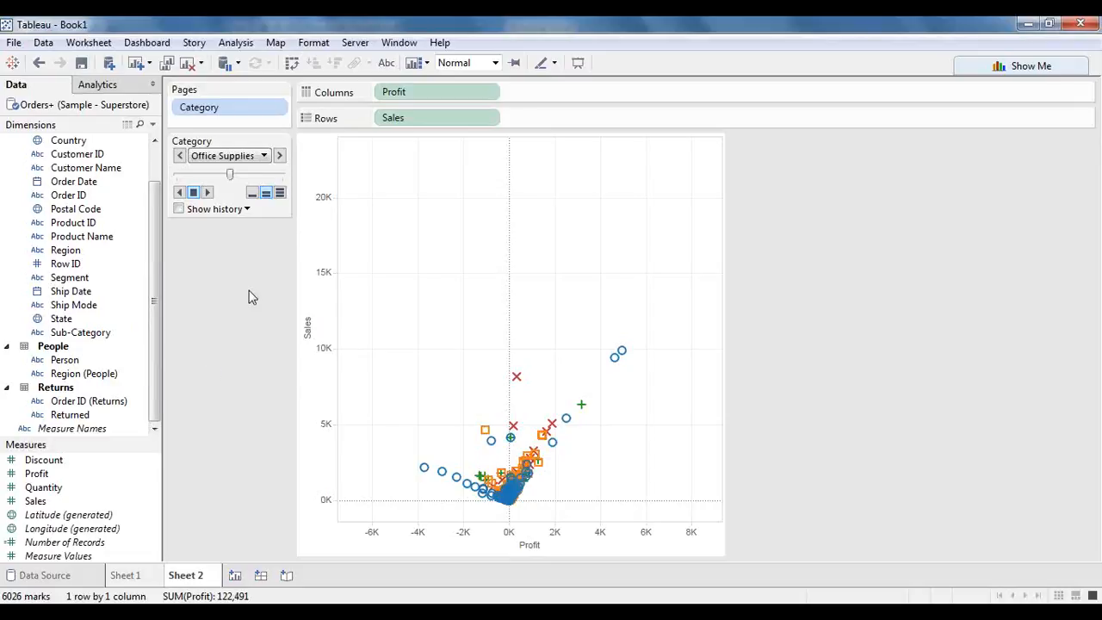
- Show the Filters shelf again, and reset the cards to restore the Marks card and Region legends
{"action": "left_click", "coordinate": [427, 64]}
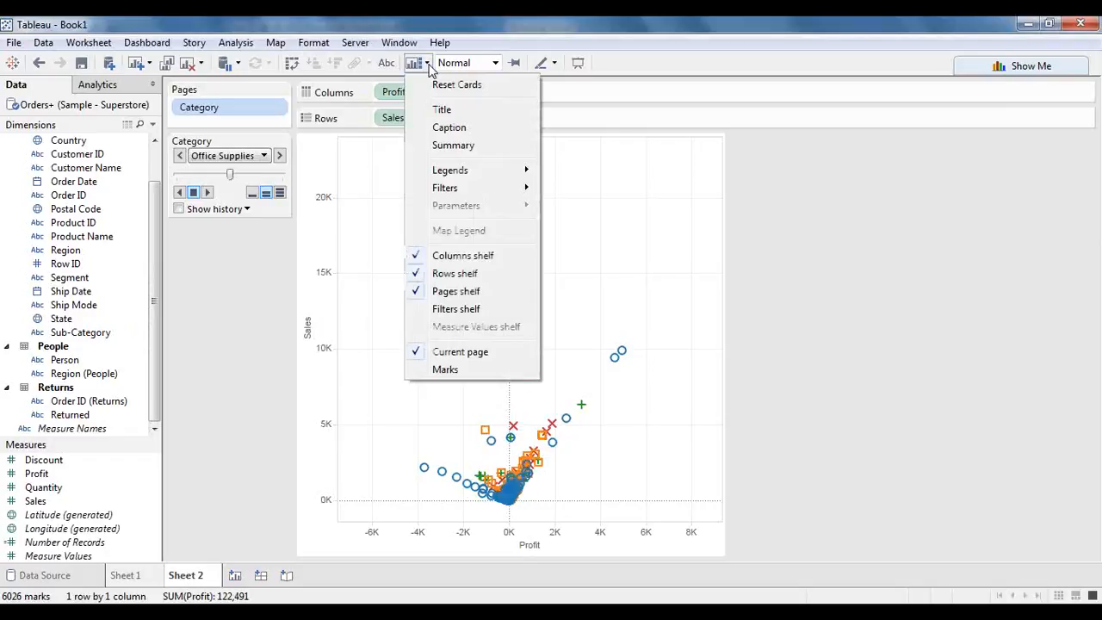
{"action": "left_click", "coordinate": [457, 310]}
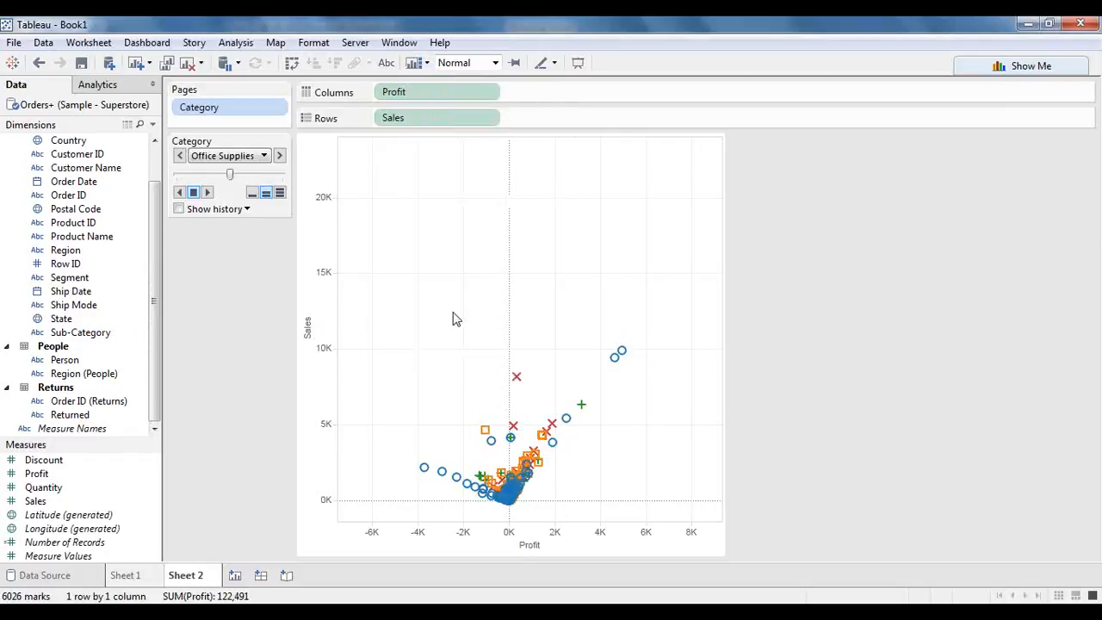
{"action": "left_click", "coordinate": [426, 65]}
{"action": "left_click", "coordinate": [445, 85]}
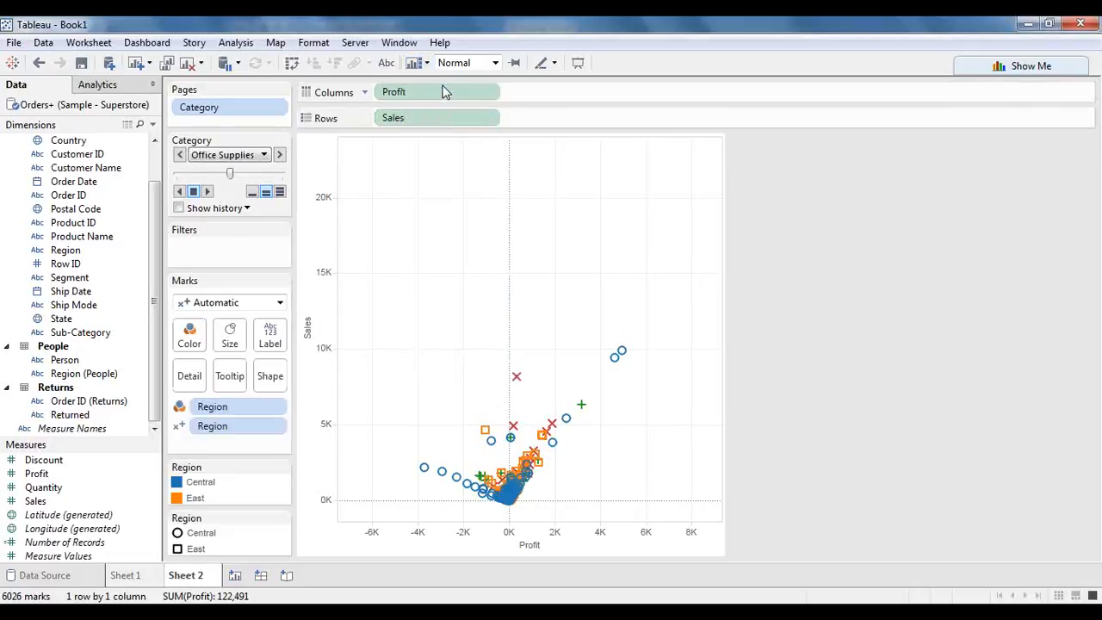
{"action": "left_click", "coordinate": [425, 64]}
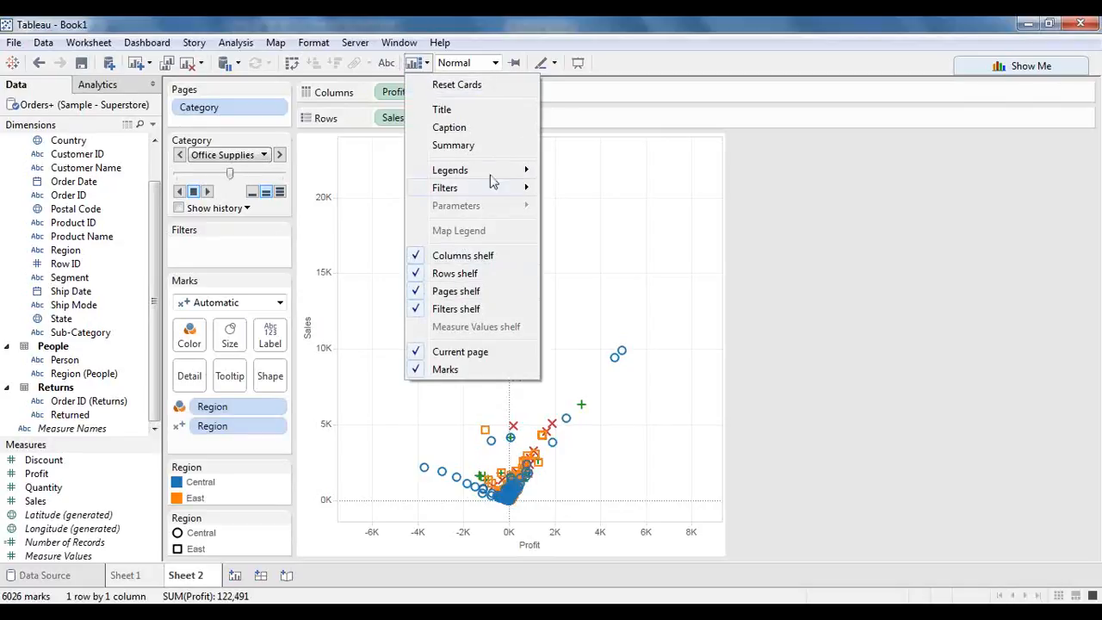
{"action": "mouse_move", "coordinate": [532, 175]}
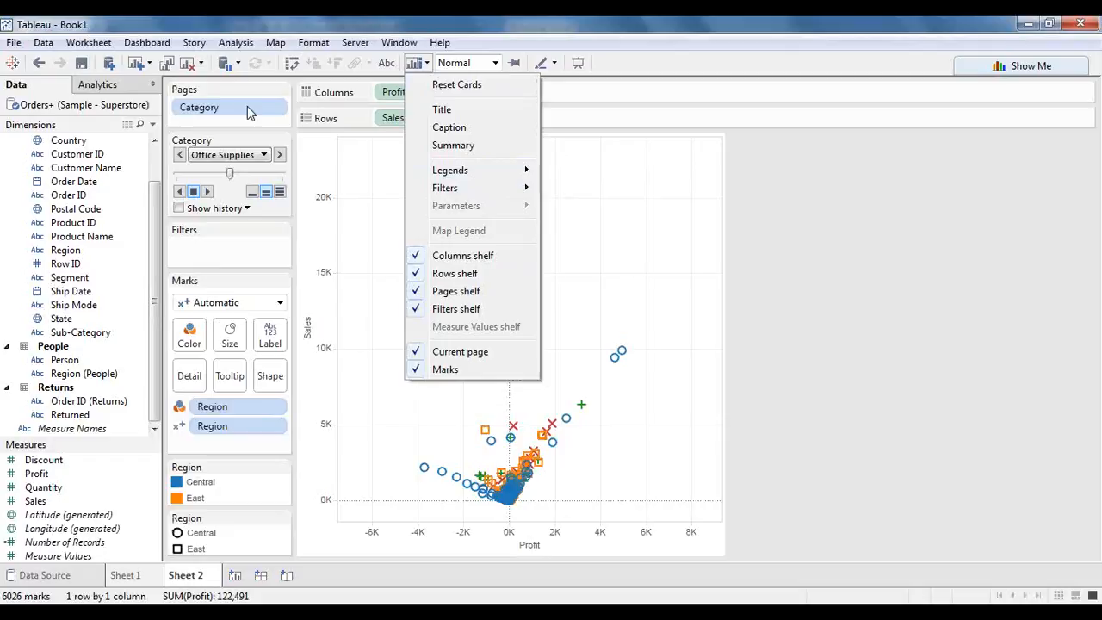
{"action": "left_click", "coordinate": [204, 104]}
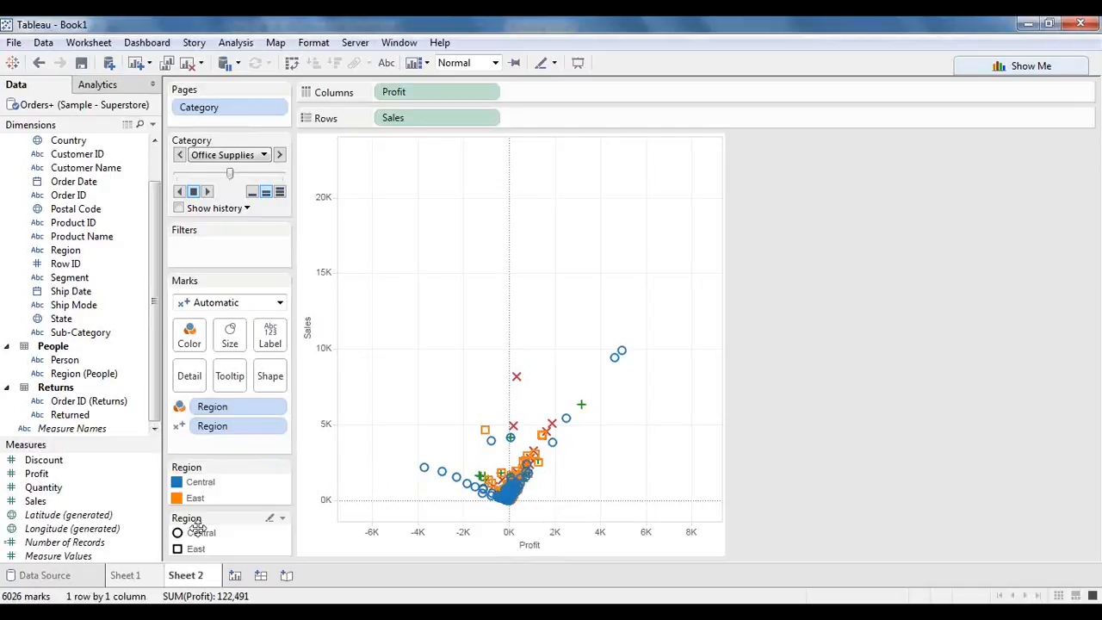
- Highlight the Central region's marks from the color legend, and select Central in the shape legend
{"action": "left_click", "coordinate": [211, 489]}
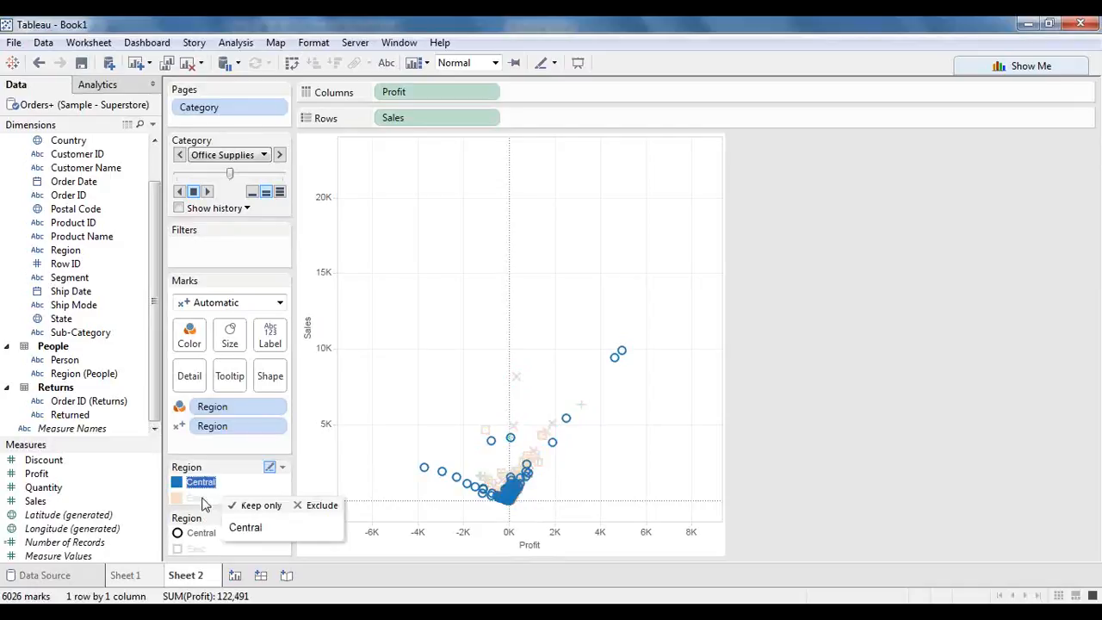
{"action": "left_click", "coordinate": [201, 534]}
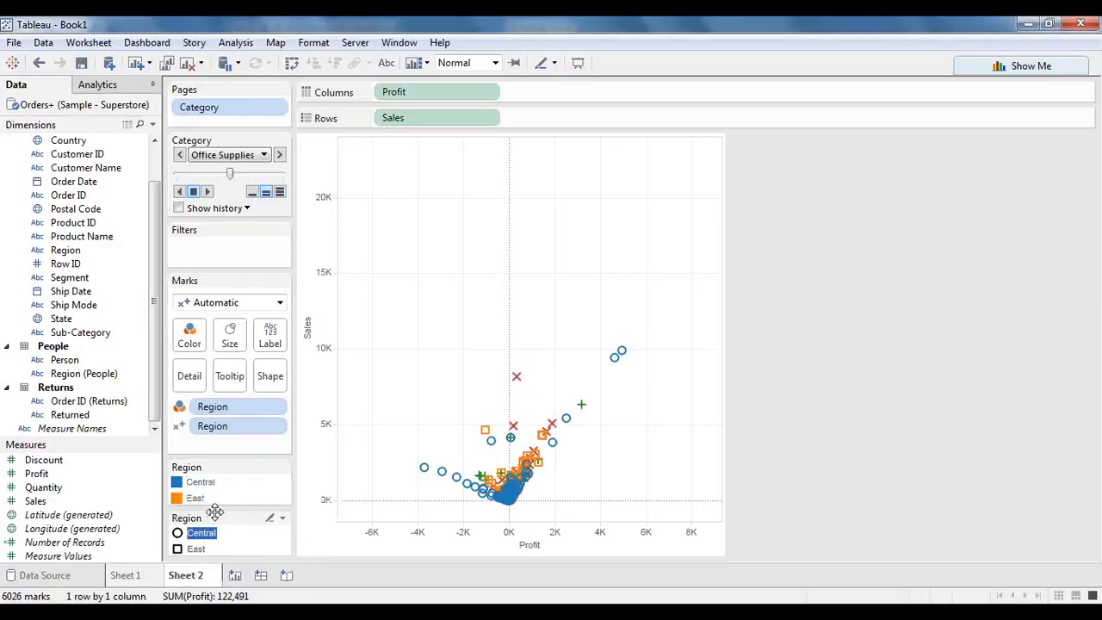
{"action": "mouse_move", "coordinate": [434, 475]}
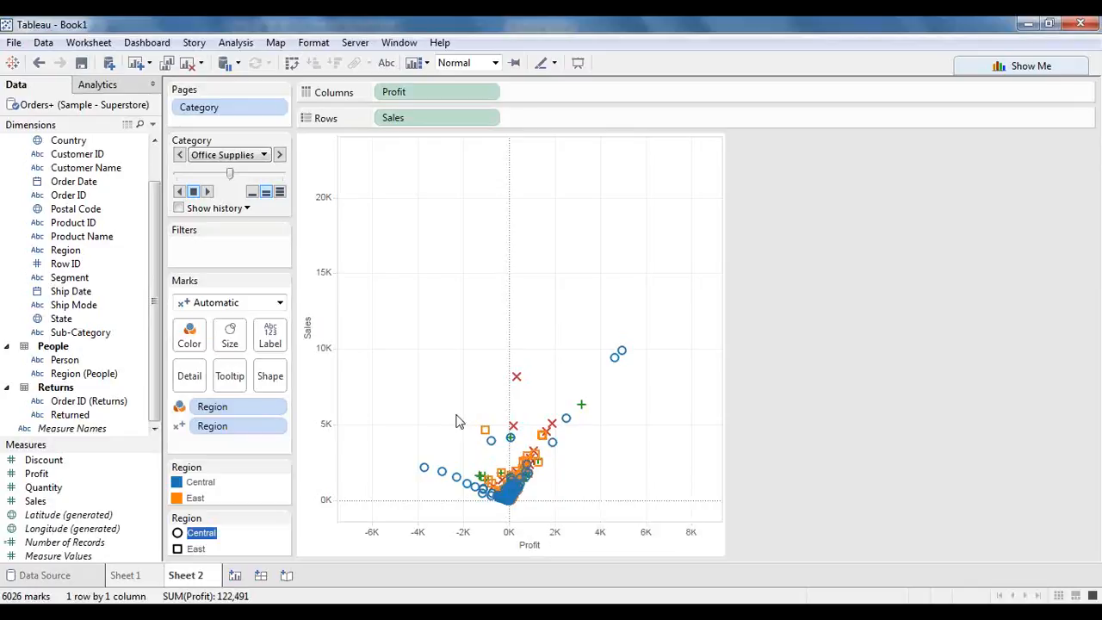
- Check the Terminology slide in PowerPoint, and return to Tableau to review the Sheet 1 and Sheet 2 worksheets
{"action": "left_click", "coordinate": [329, 613]}
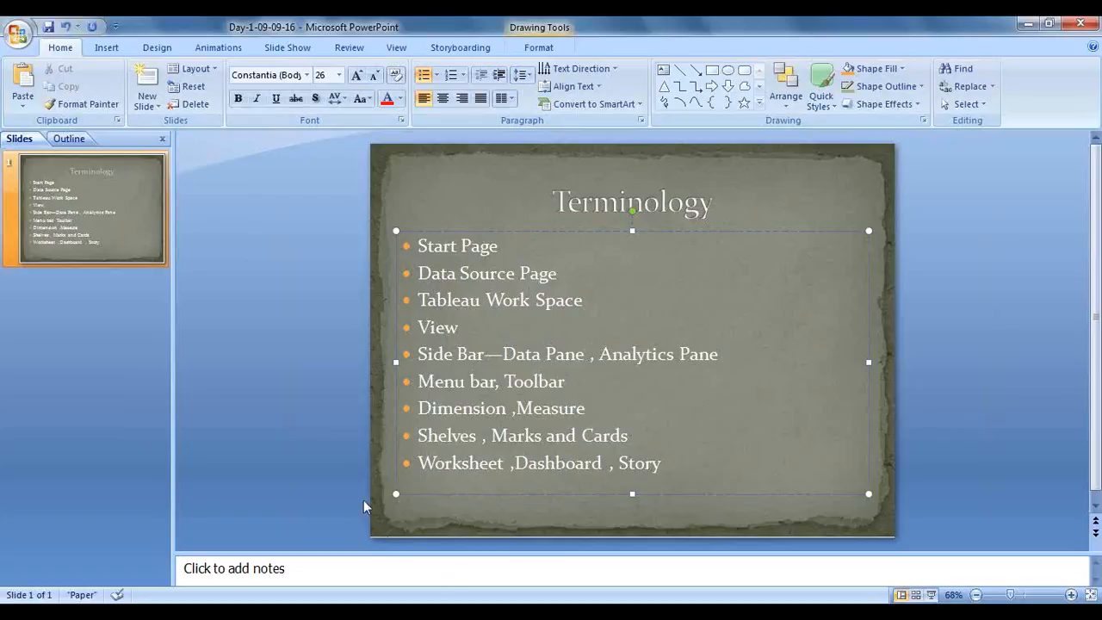
{"action": "key", "text": "alt+Tab"}
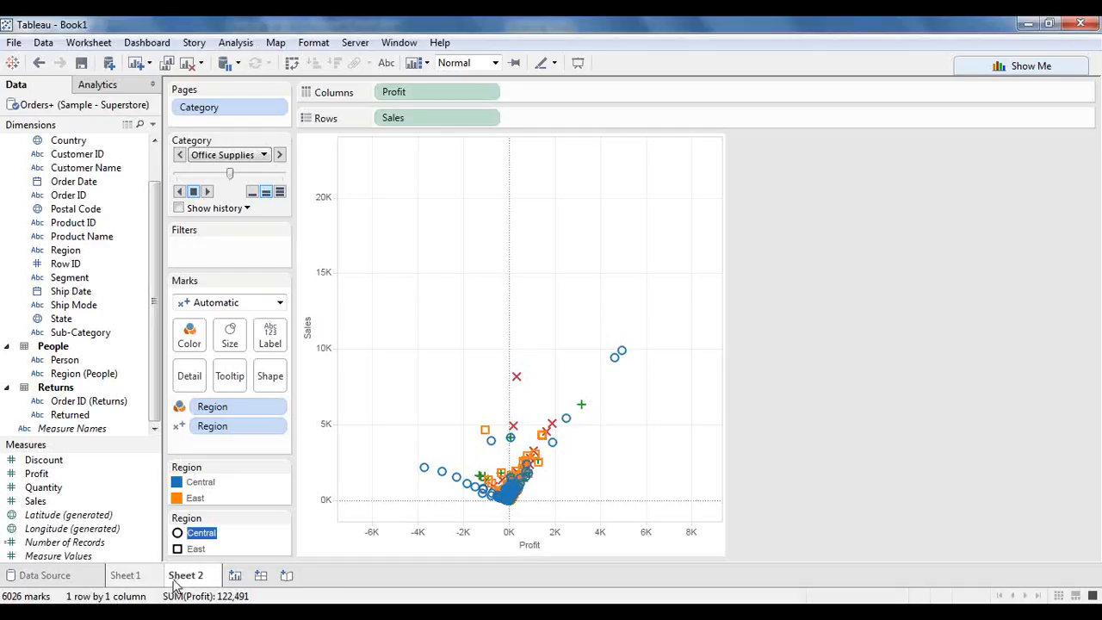
{"action": "mouse_move", "coordinate": [140, 580]}
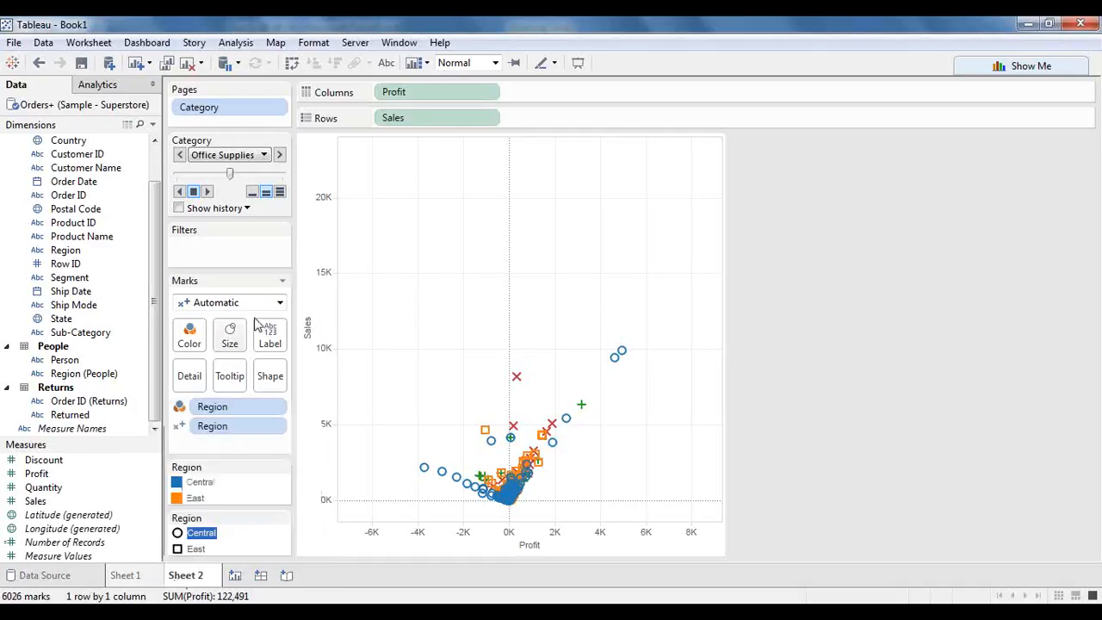
{"action": "left_click", "coordinate": [137, 577]}
{"action": "left_click", "coordinate": [188, 579]}
{"action": "left_click", "coordinate": [142, 577]}
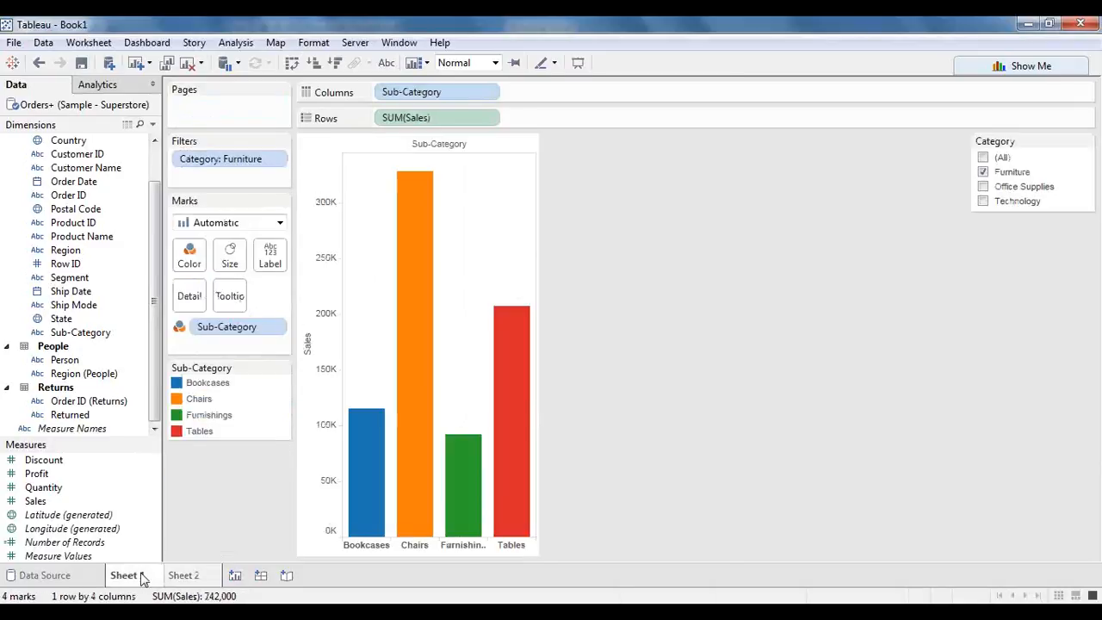
{"action": "left_click", "coordinate": [182, 576]}
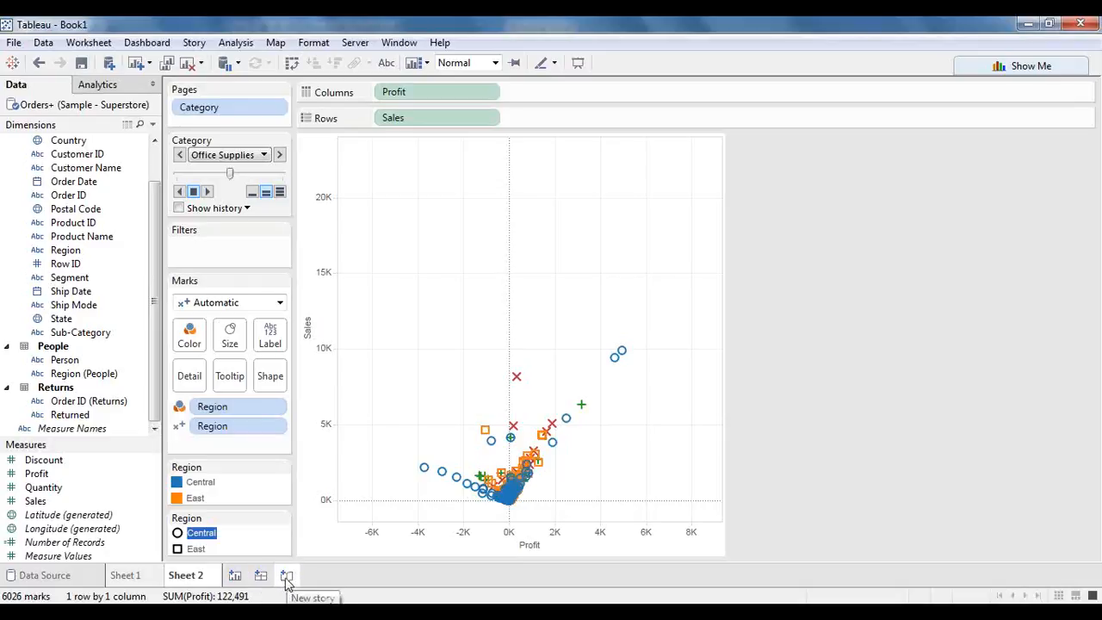
- Create a new dashboard and a new story in the workbook, and return to Sheet 2
{"action": "left_click", "coordinate": [261, 575]}
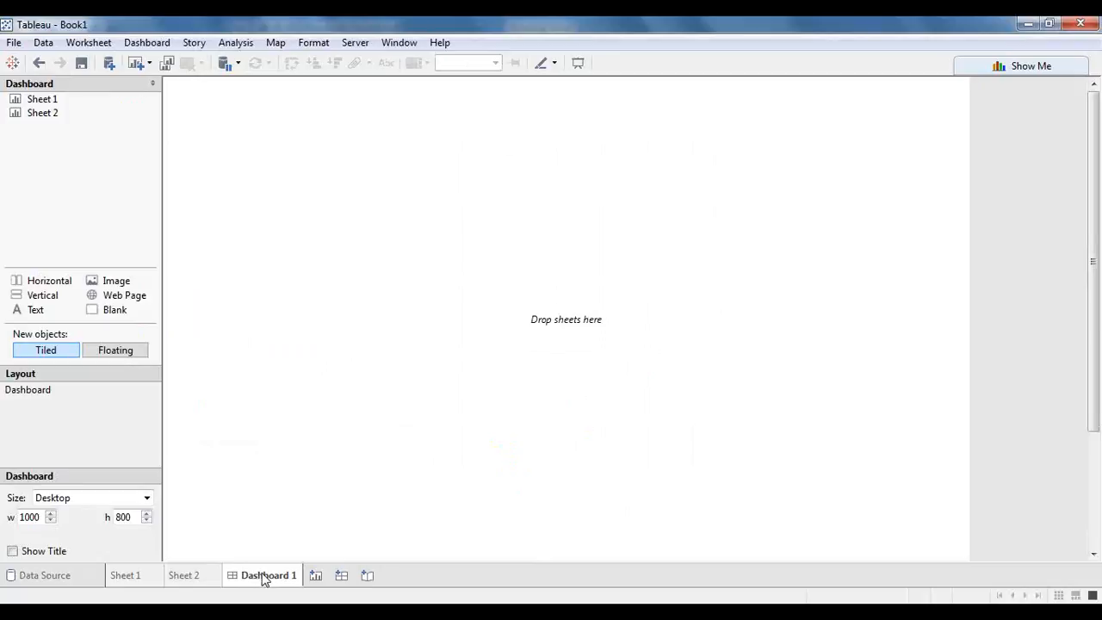
{"action": "left_click", "coordinate": [367, 576]}
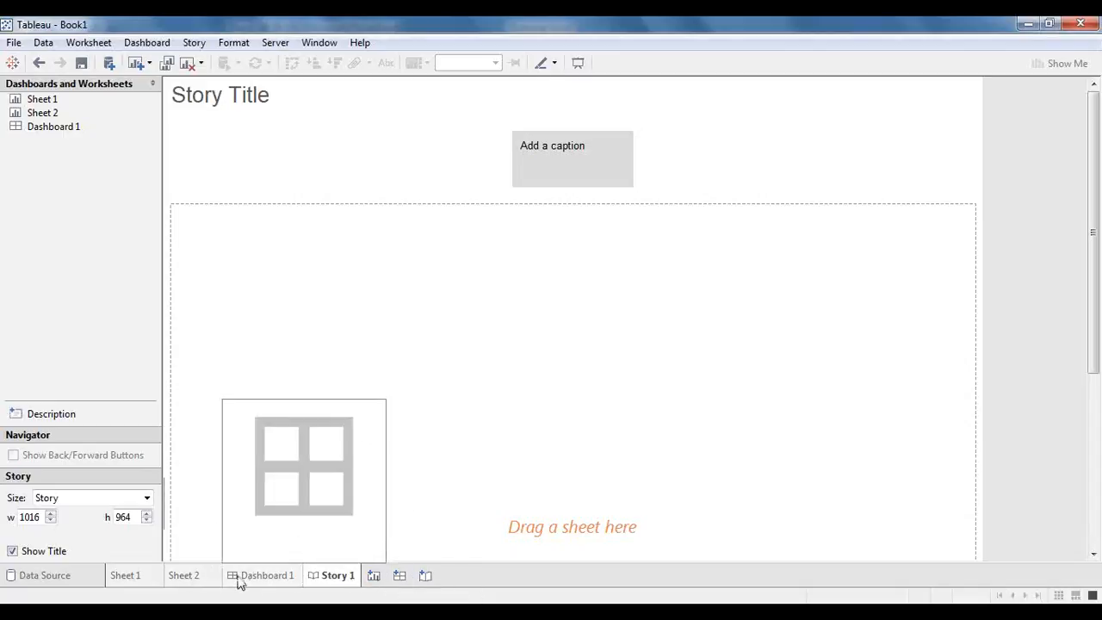
{"action": "left_click", "coordinate": [200, 581]}
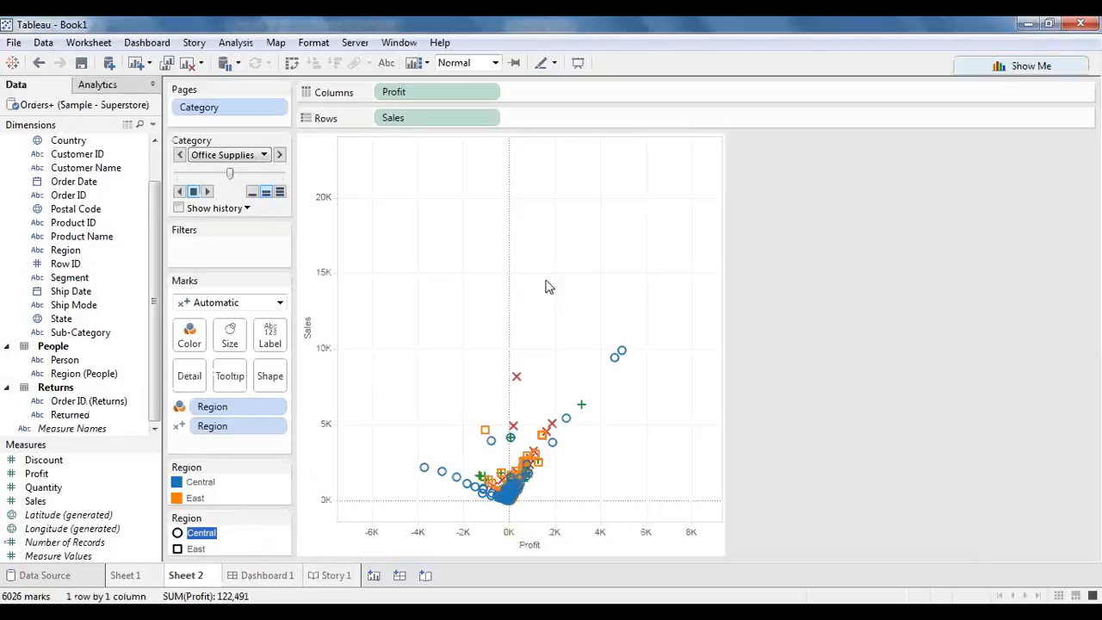
- Add Sheet 1 and Sheet 2 to Dashboard 1
{"action": "left_click", "coordinate": [280, 575]}
{"action": "mouse_move", "coordinate": [49, 112]}
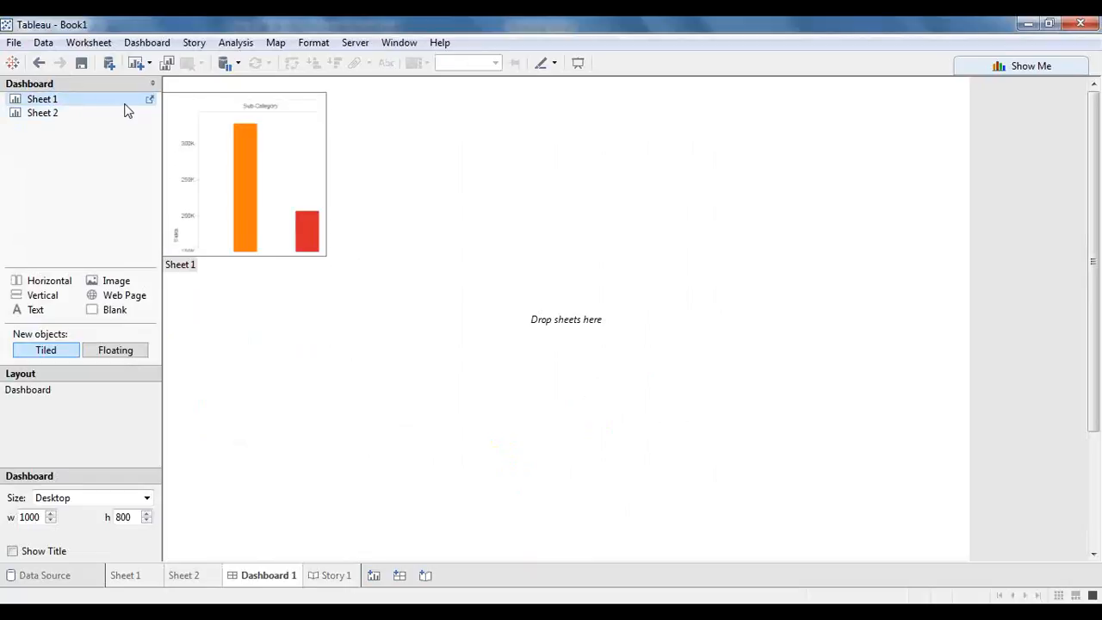
{"action": "left_click", "coordinate": [85, 101]}
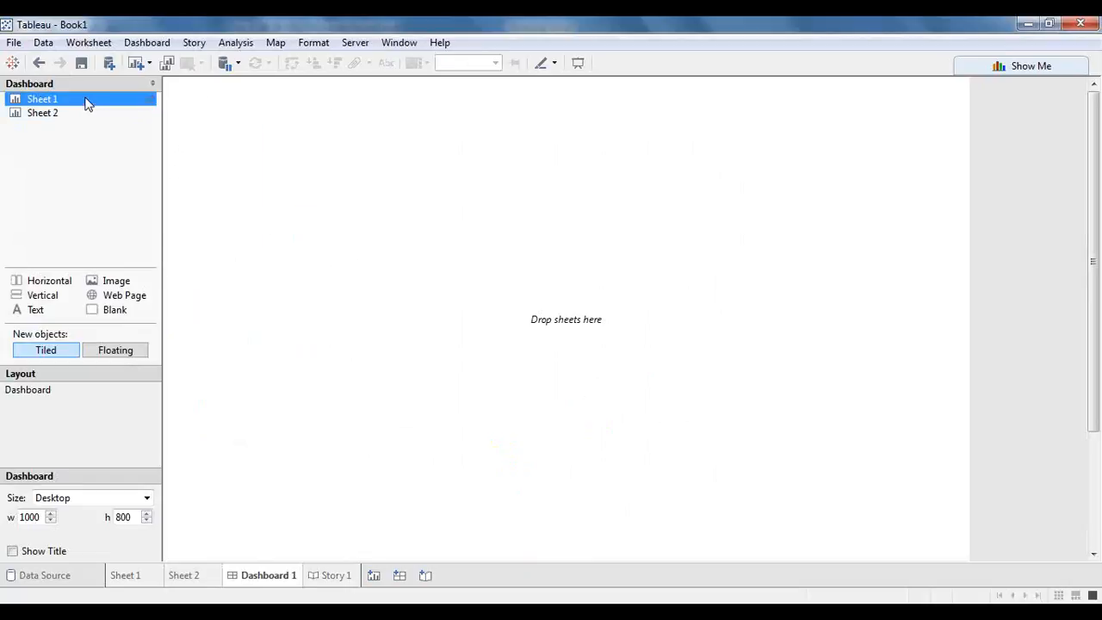
{"action": "right_click", "coordinate": [48, 102]}
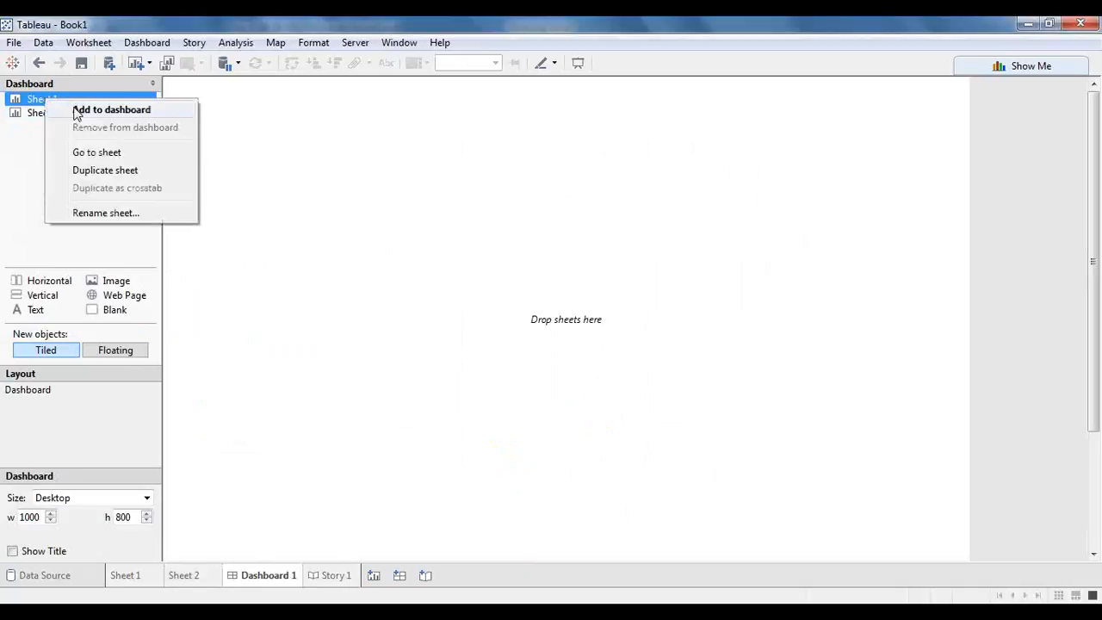
{"action": "left_click", "coordinate": [75, 110]}
{"action": "right_click", "coordinate": [81, 115]}
{"action": "left_click", "coordinate": [84, 127]}
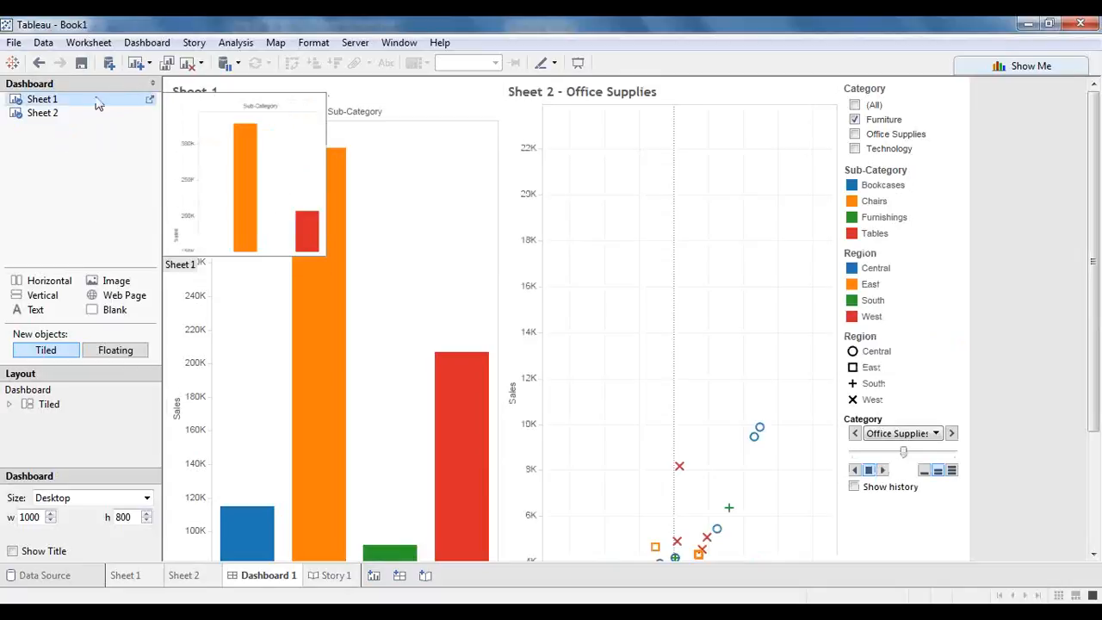
- Delete Dashboard 1 and Story 1 from the workbook
{"action": "right_click", "coordinate": [269, 582]}
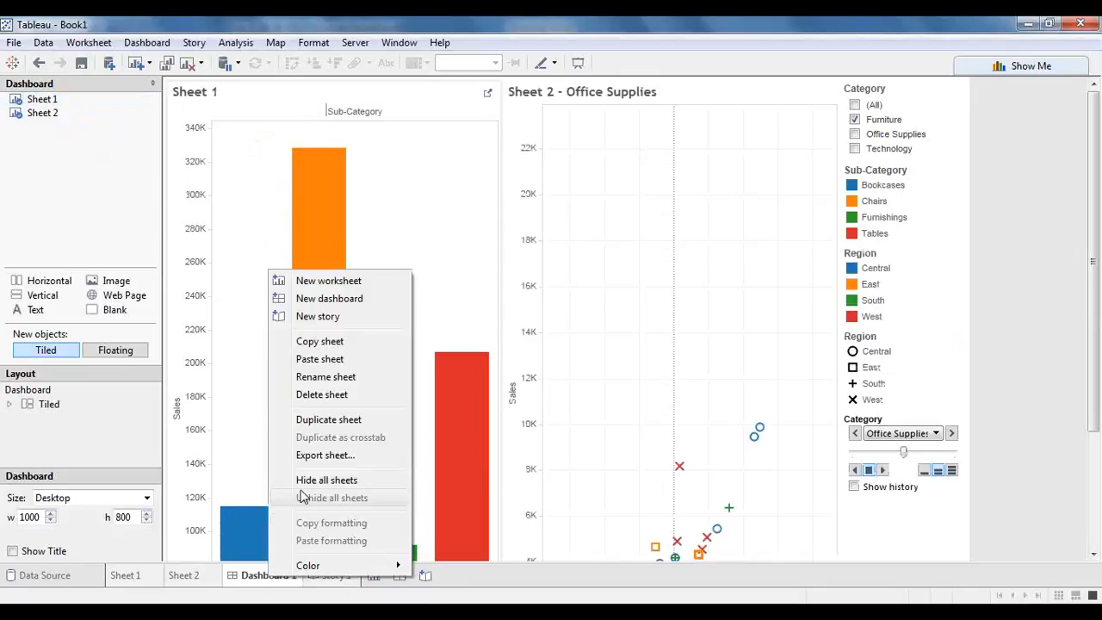
{"action": "left_click", "coordinate": [321, 393]}
{"action": "right_click", "coordinate": [260, 583]}
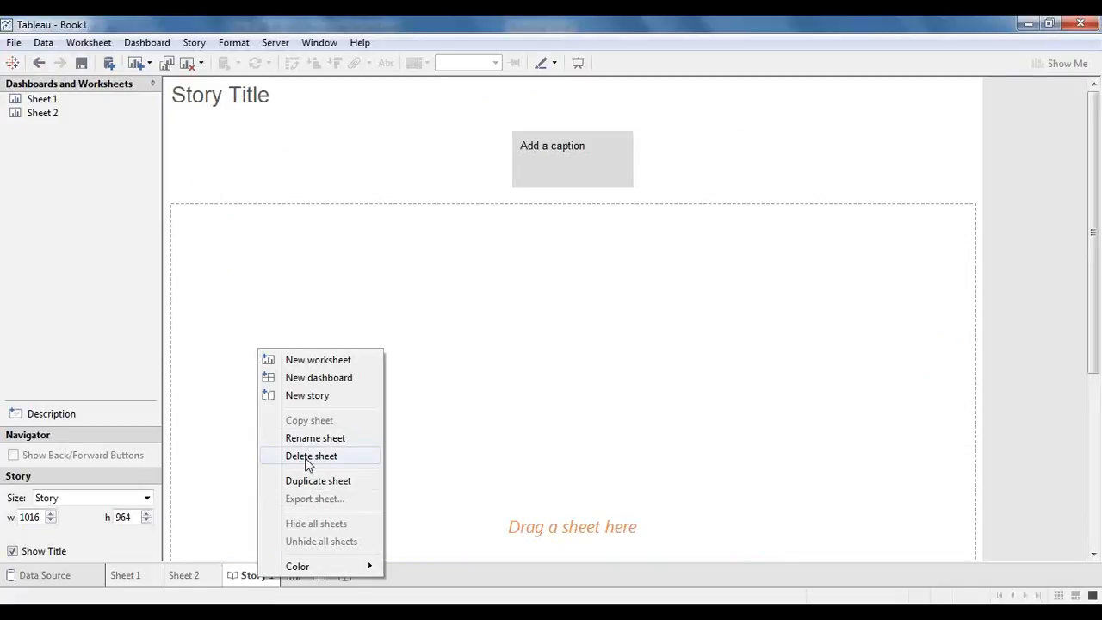
{"action": "left_click", "coordinate": [309, 457]}
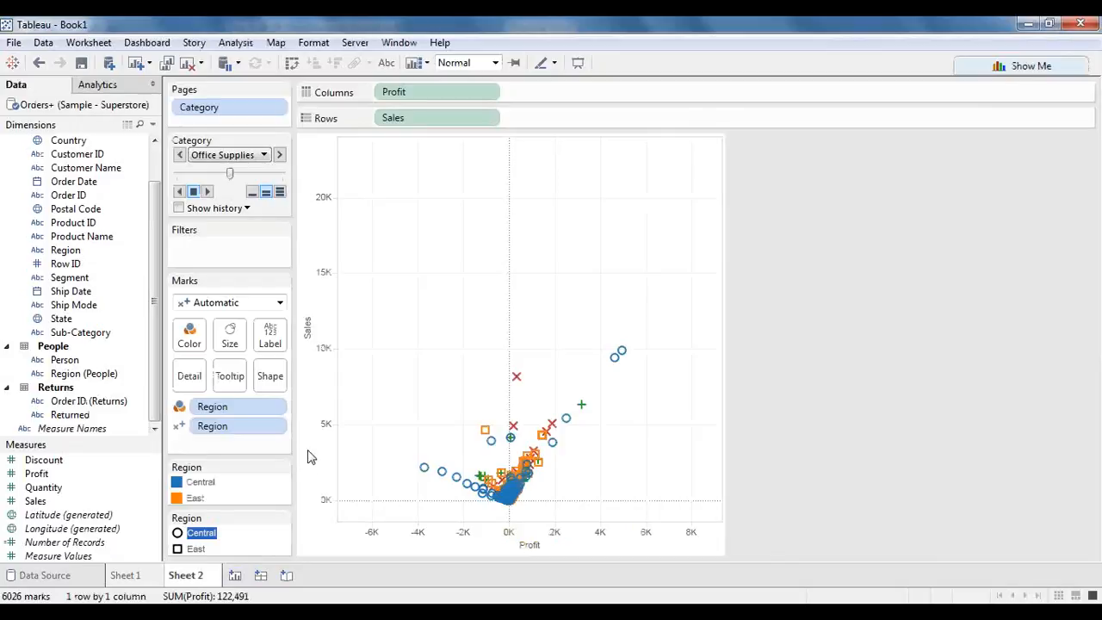
- Show the Show Me chart suggestions and compare which chart types are available for Sheet 1 and Sheet 2
{"action": "left_click", "coordinate": [1011, 68]}
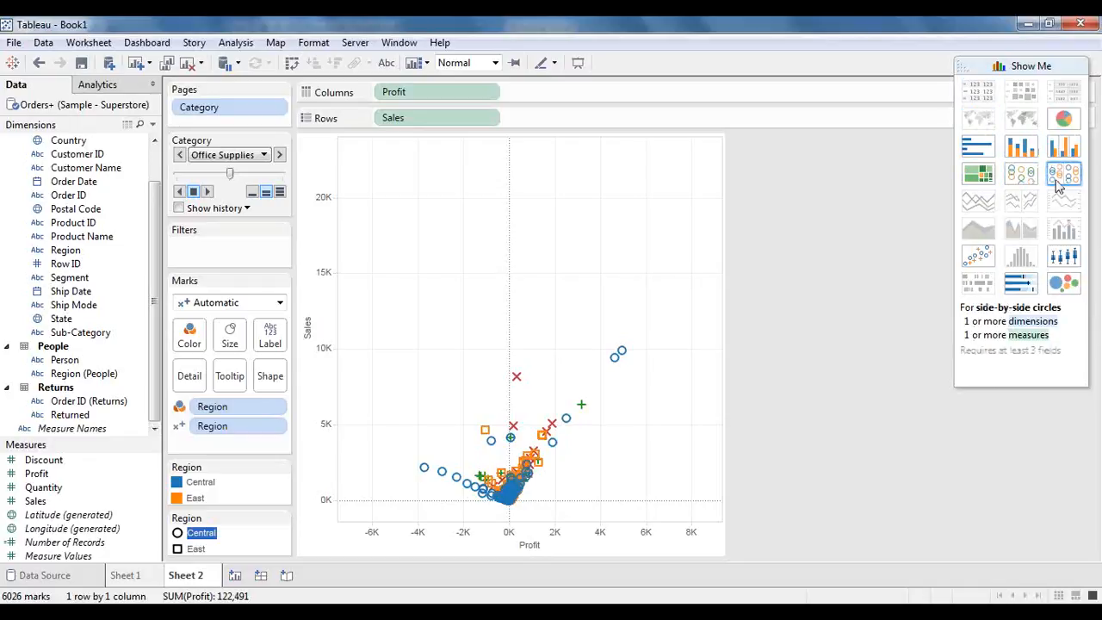
{"action": "left_click", "coordinate": [153, 576]}
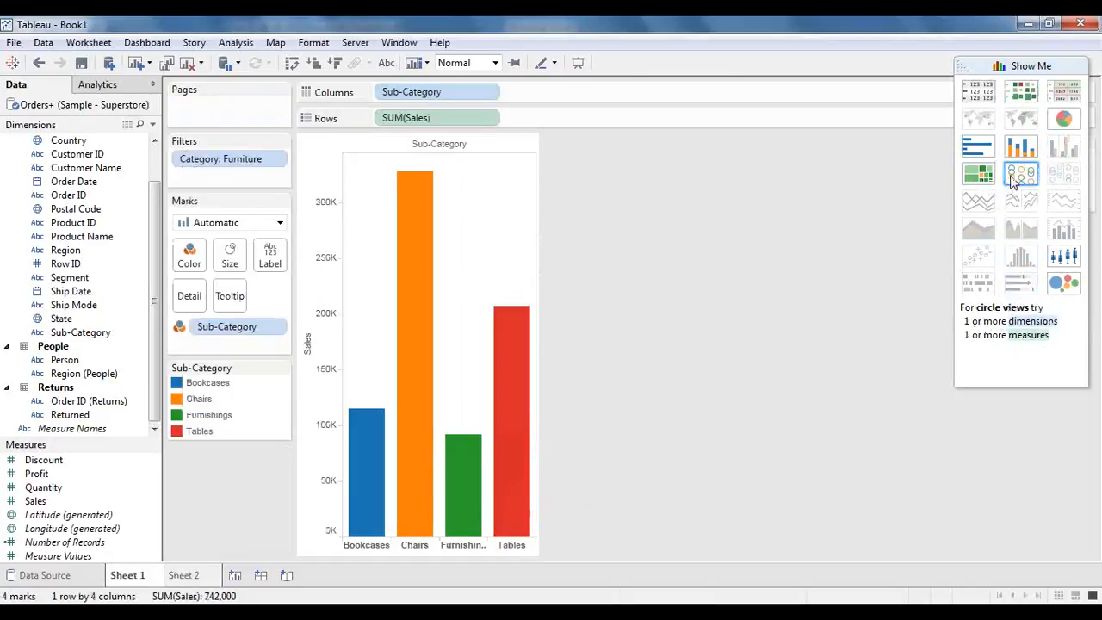
{"action": "left_click", "coordinate": [199, 575]}
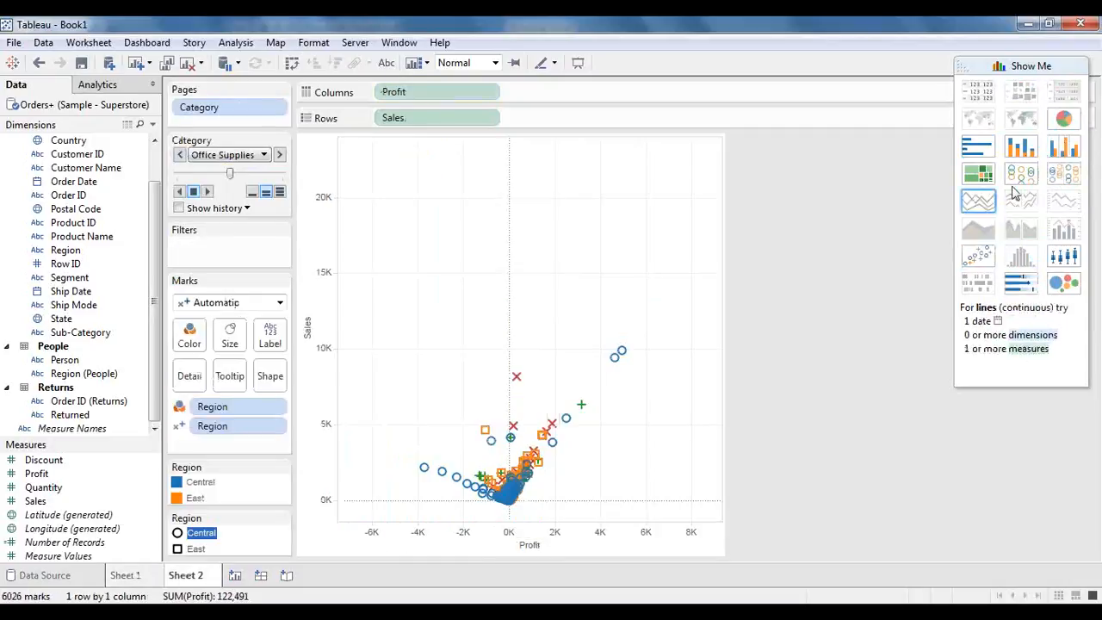
{"action": "mouse_move", "coordinate": [147, 579]}
{"action": "left_click", "coordinate": [124, 574]}
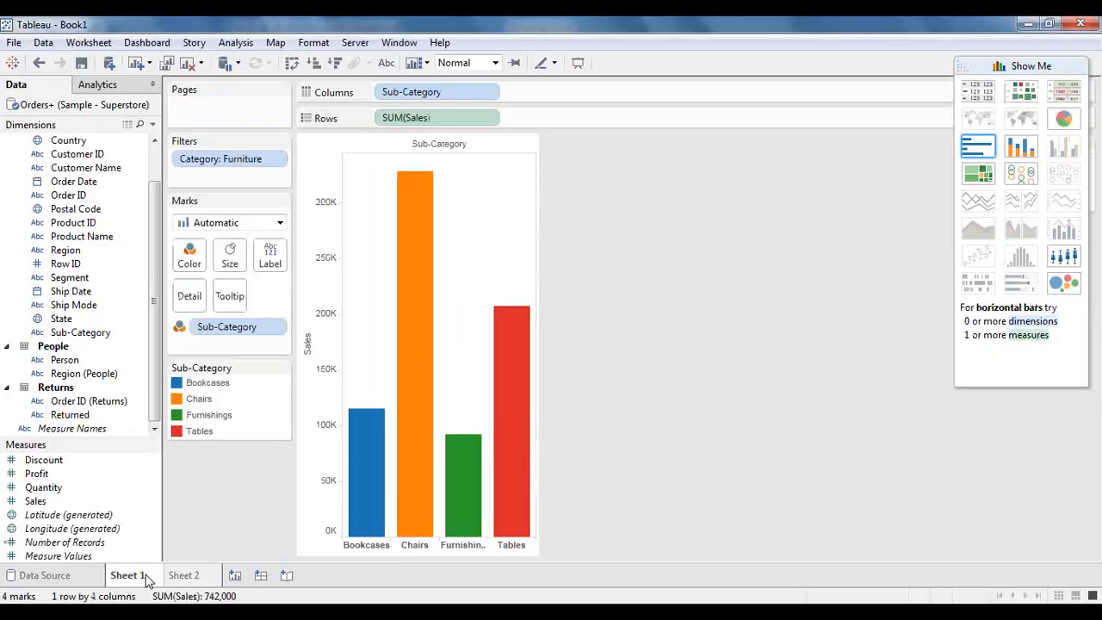
{"action": "left_click", "coordinate": [187, 575]}
{"action": "mouse_move", "coordinate": [188, 578]}
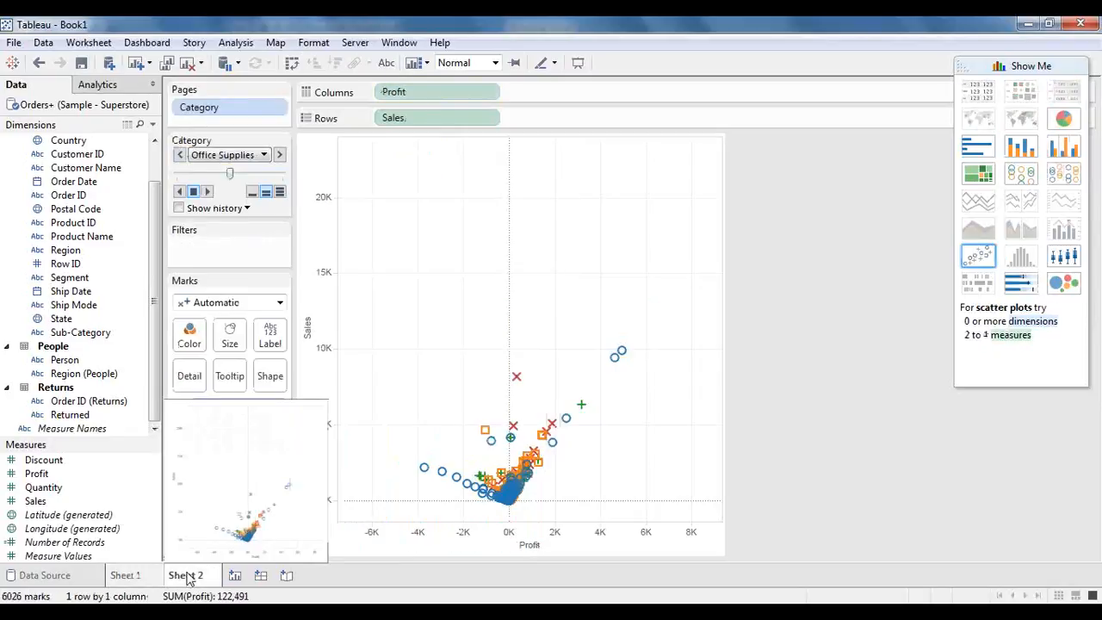
- Duplicate the Sheet 1 worksheet and compare the copy with the original
{"action": "left_click", "coordinate": [113, 583]}
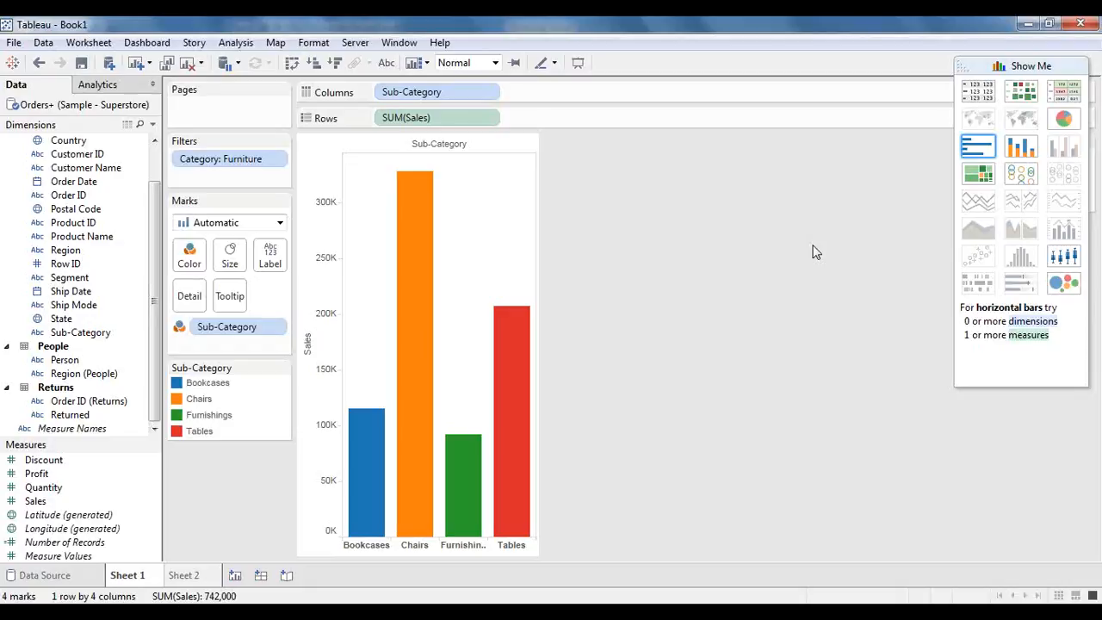
{"action": "mouse_move", "coordinate": [403, 306]}
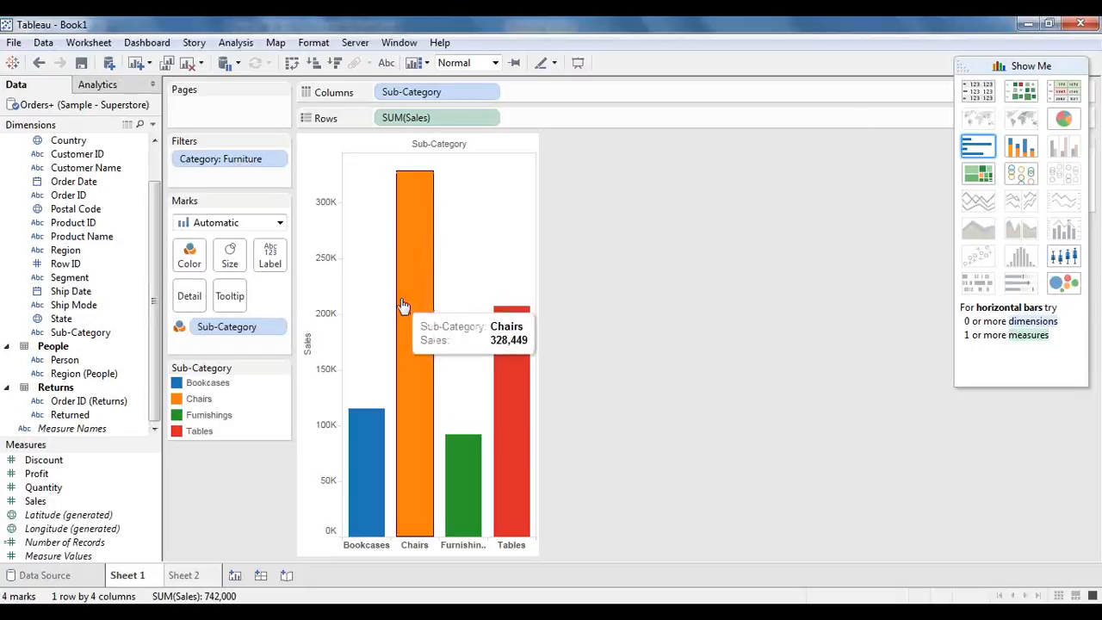
{"action": "left_click", "coordinate": [168, 65]}
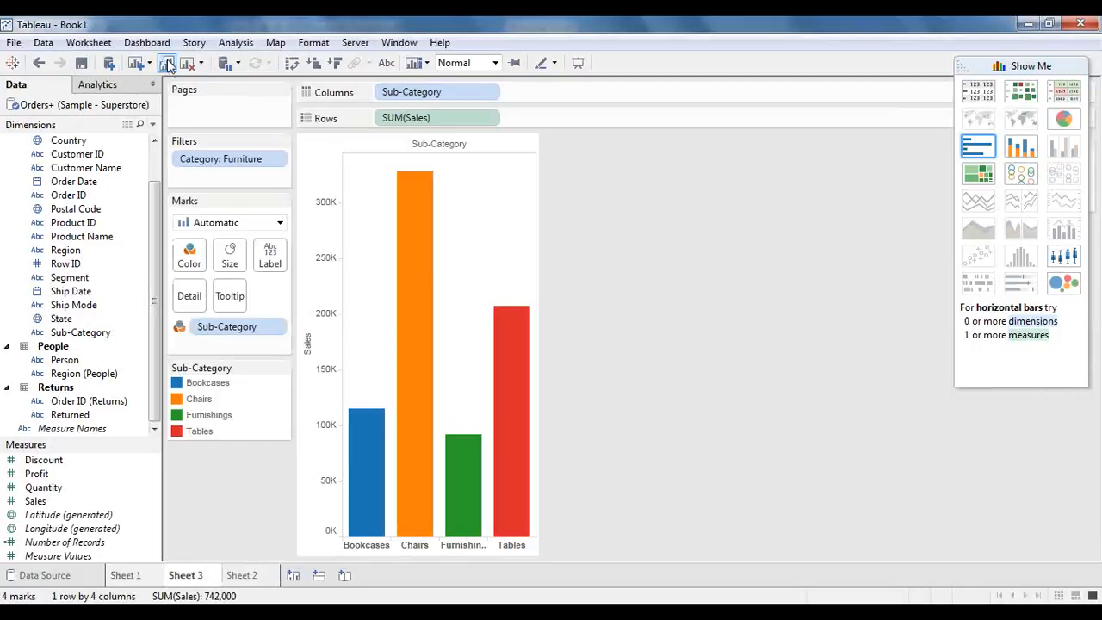
{"action": "left_click", "coordinate": [136, 575]}
{"action": "left_click", "coordinate": [204, 580]}
{"action": "left_click", "coordinate": [135, 576]}
{"action": "left_click", "coordinate": [178, 580]}
{"action": "left_click", "coordinate": [140, 574]}
{"action": "left_click", "coordinate": [172, 576]}
- Convert the Sheet 3 view to a text table and then to horizontal bars with Show Me, and hide the chart suggestions
{"action": "left_click", "coordinate": [978, 96]}
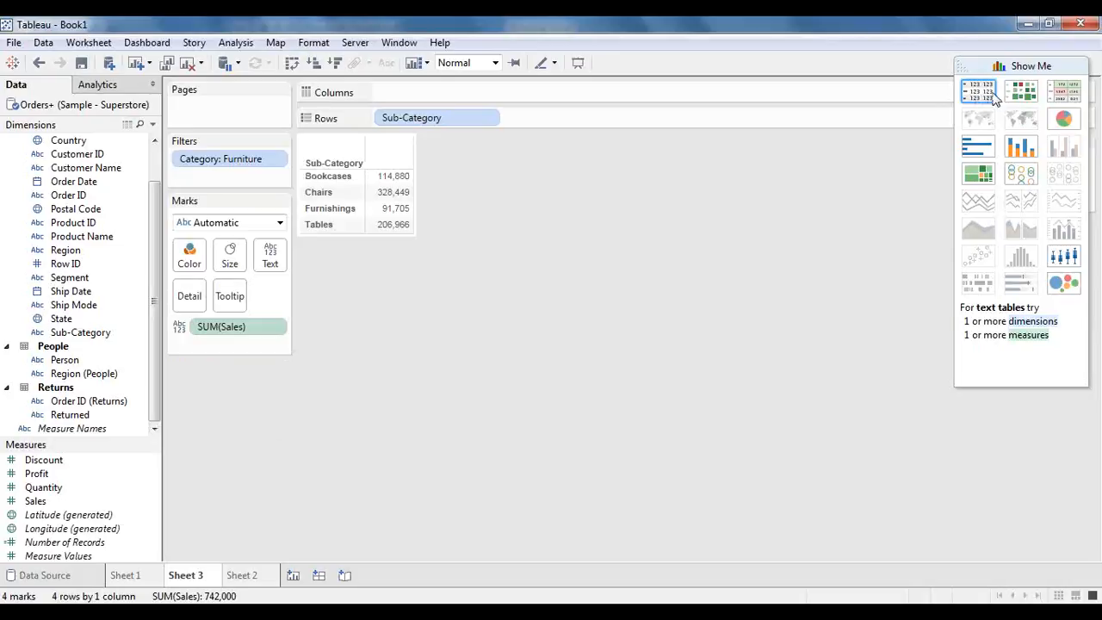
{"action": "left_click", "coordinate": [982, 147]}
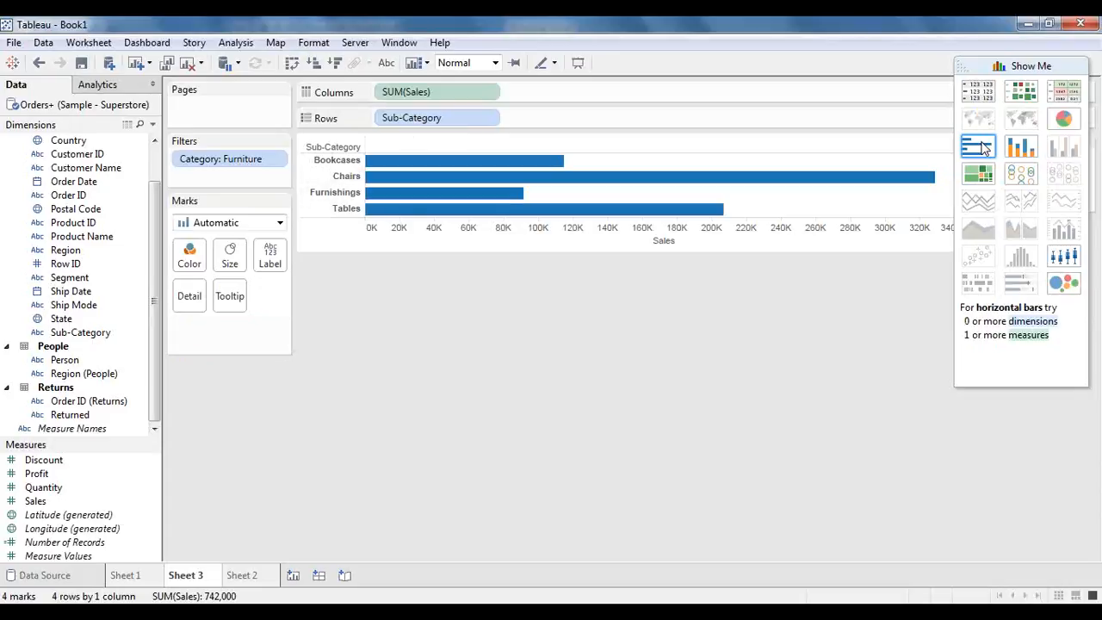
{"action": "left_click", "coordinate": [982, 97]}
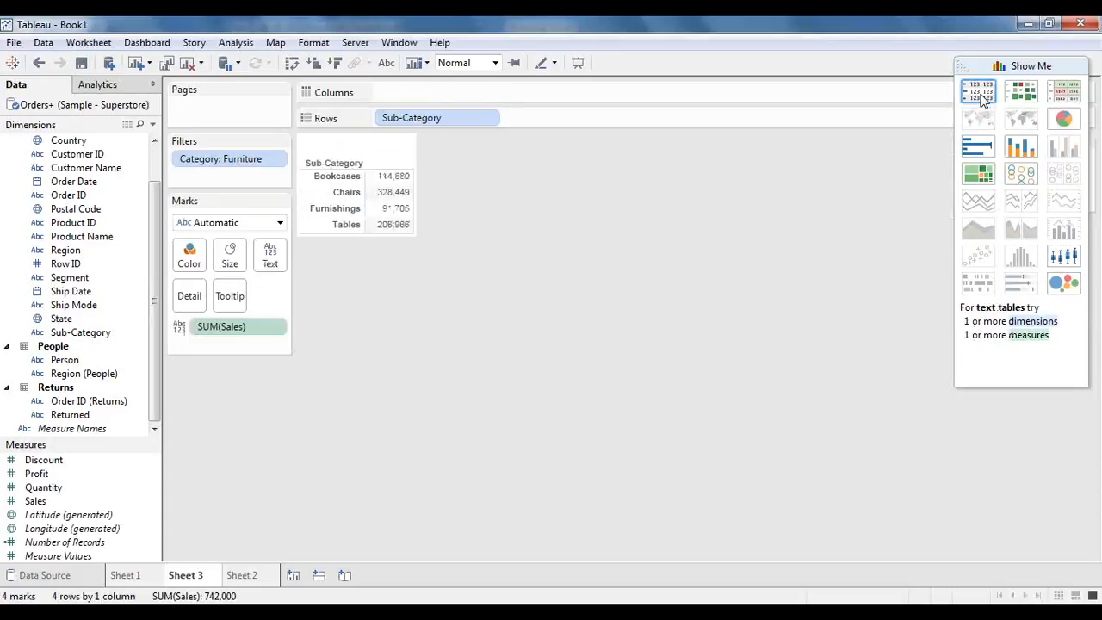
{"action": "left_click", "coordinate": [982, 147]}
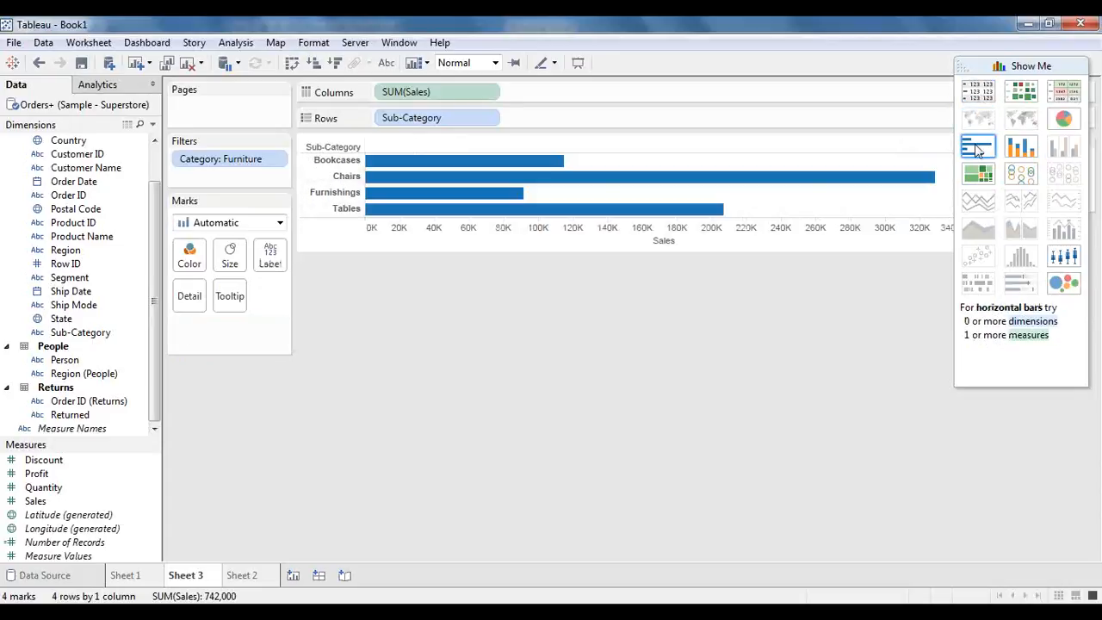
{"action": "left_click", "coordinate": [1033, 66]}
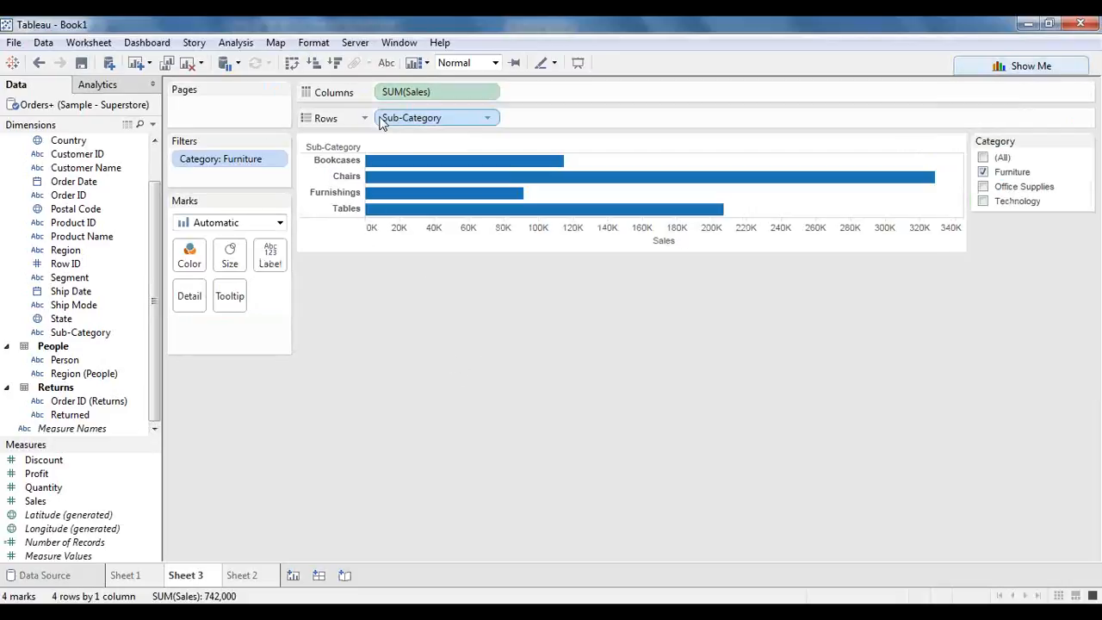
- Swap the rows and columns of the Sheet 3 chart back and forth, ending with Sub-Category on Columns and SUM(Sales) on Rows
{"action": "left_click", "coordinate": [293, 64]}
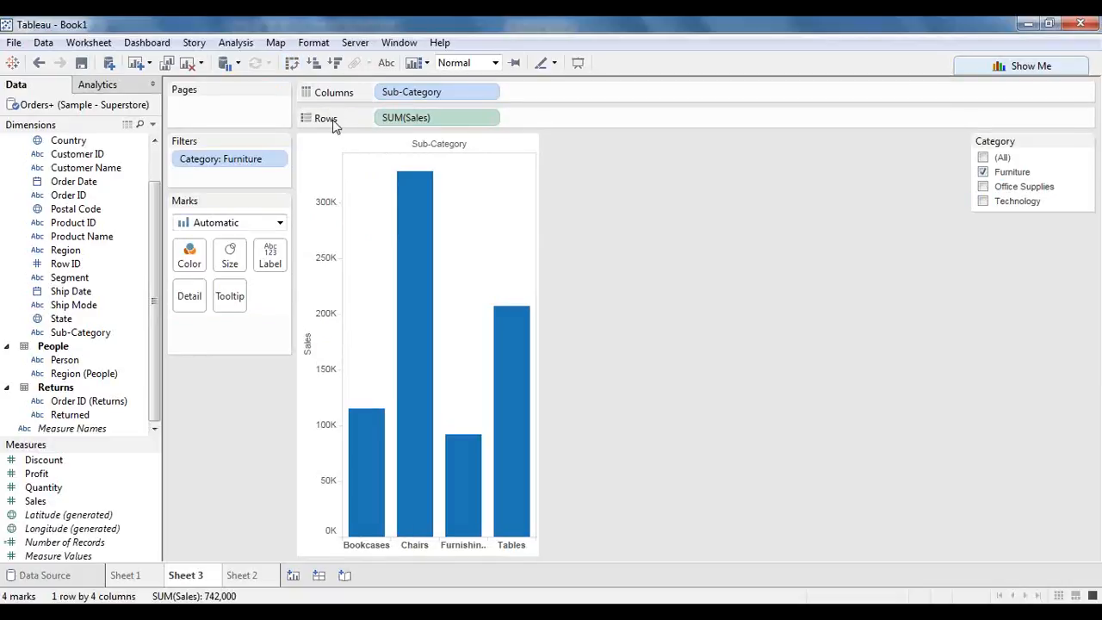
{"action": "left_click", "coordinate": [293, 66]}
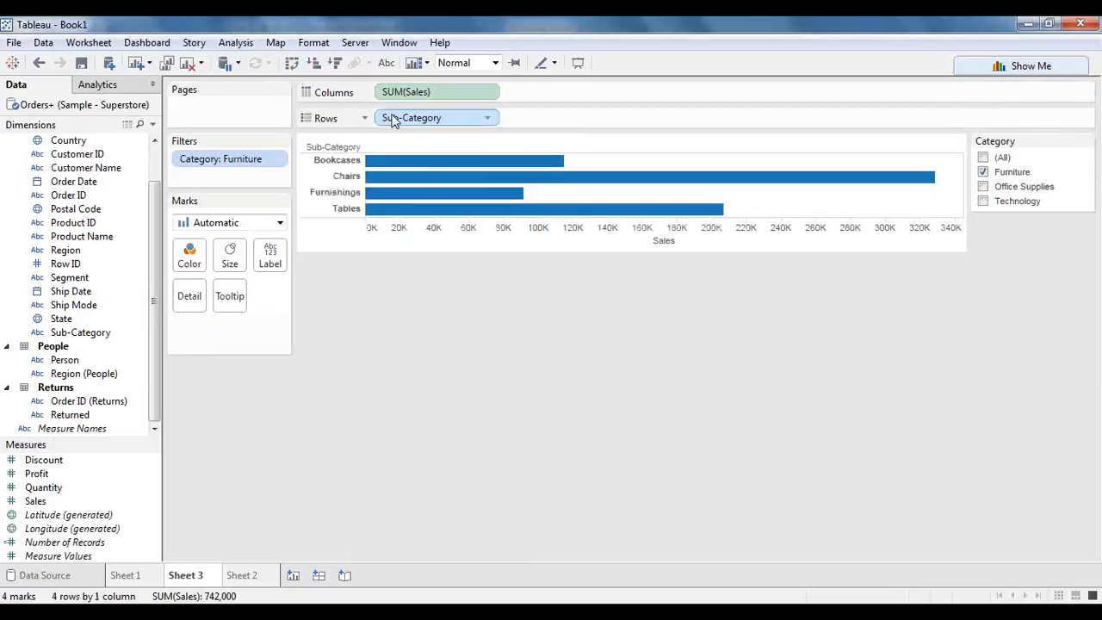
{"action": "left_click", "coordinate": [292, 63]}
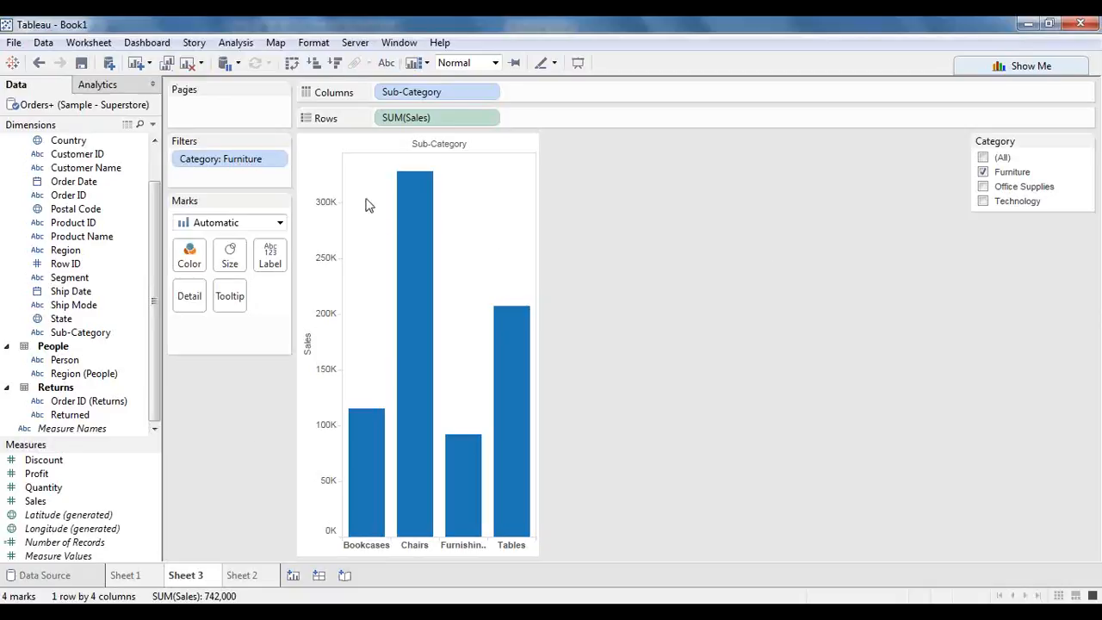
- Sort the Sheet 3 Sub-Category bars by Sales, alternating between descending and ascending order
{"action": "left_click", "coordinate": [335, 65]}
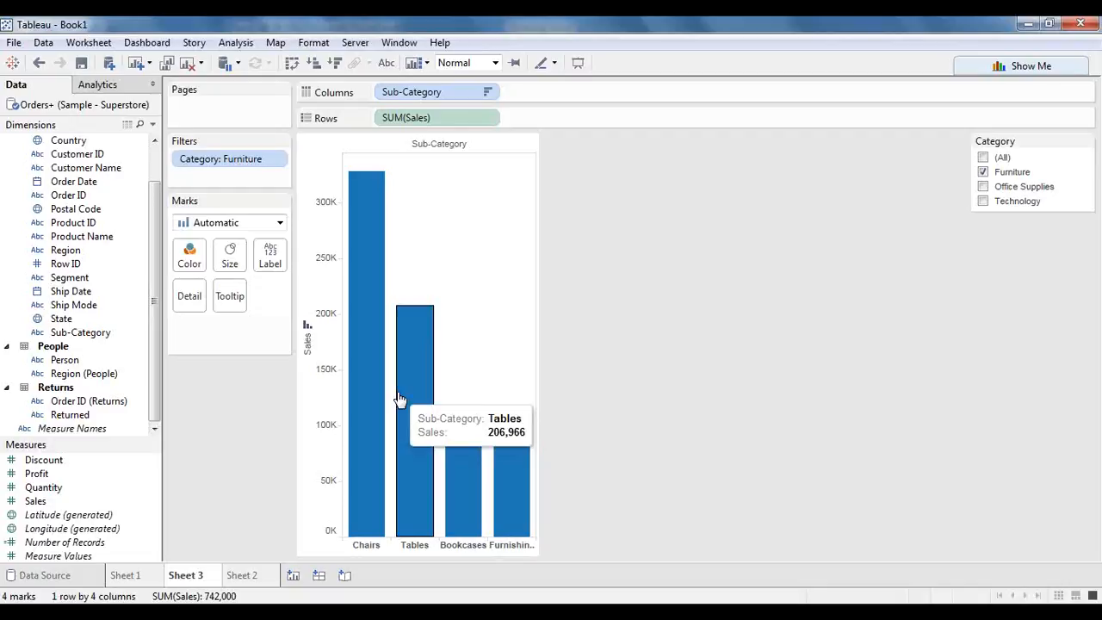
{"action": "left_click", "coordinate": [316, 69]}
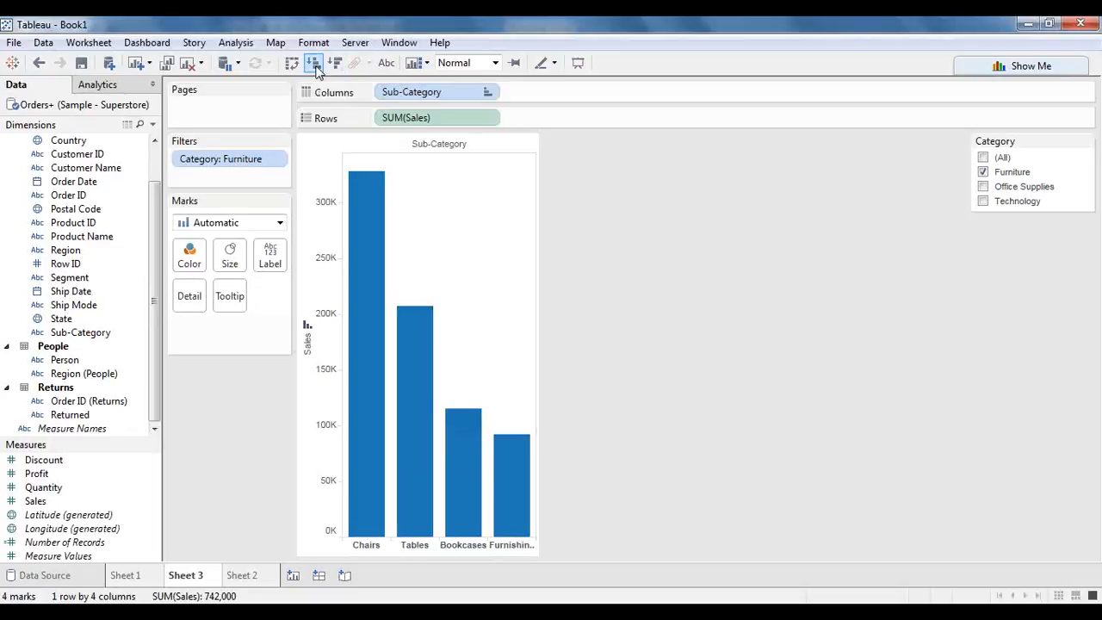
{"action": "left_click", "coordinate": [330, 69]}
{"action": "left_click", "coordinate": [315, 67]}
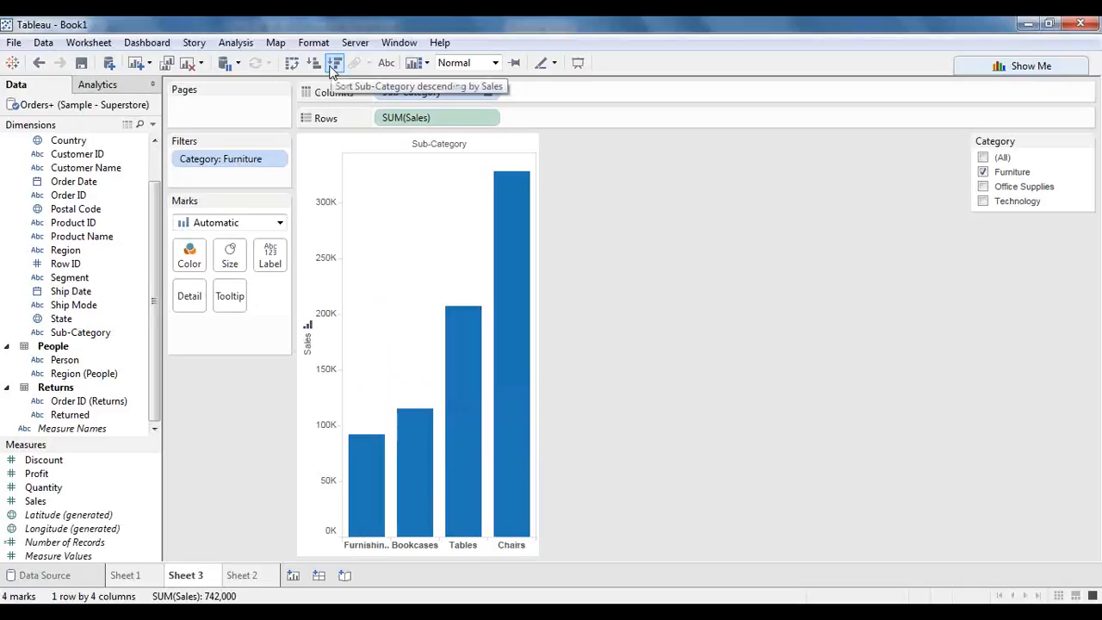
- Undo the last sort, redo it, and undo it again so the bars are in descending order
{"action": "left_click", "coordinate": [39, 64]}
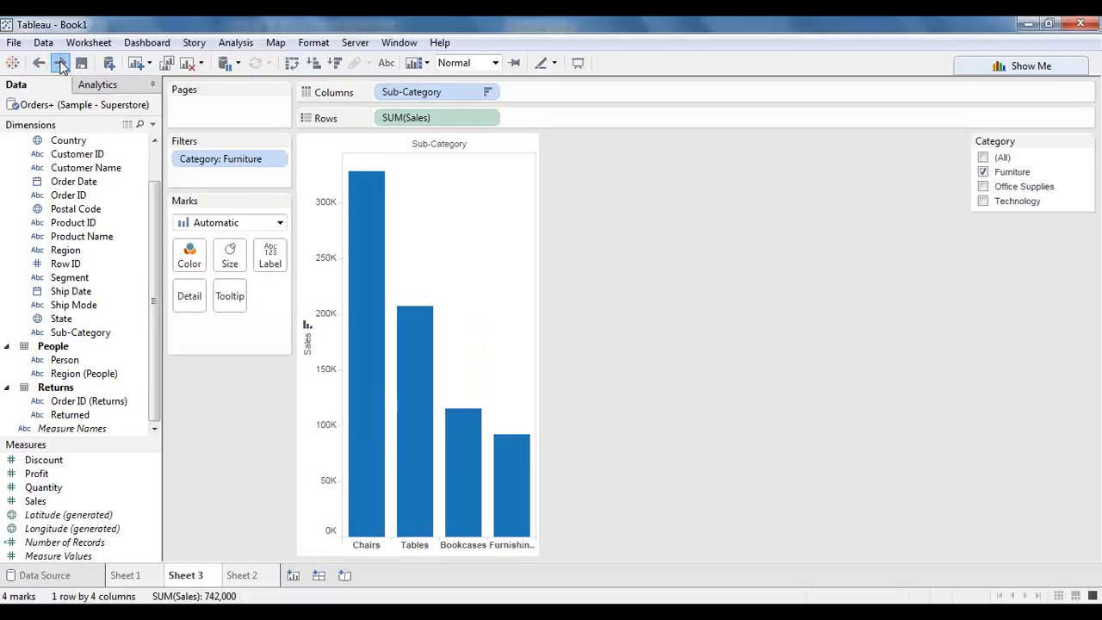
{"action": "left_click", "coordinate": [61, 63]}
{"action": "left_click", "coordinate": [40, 65]}
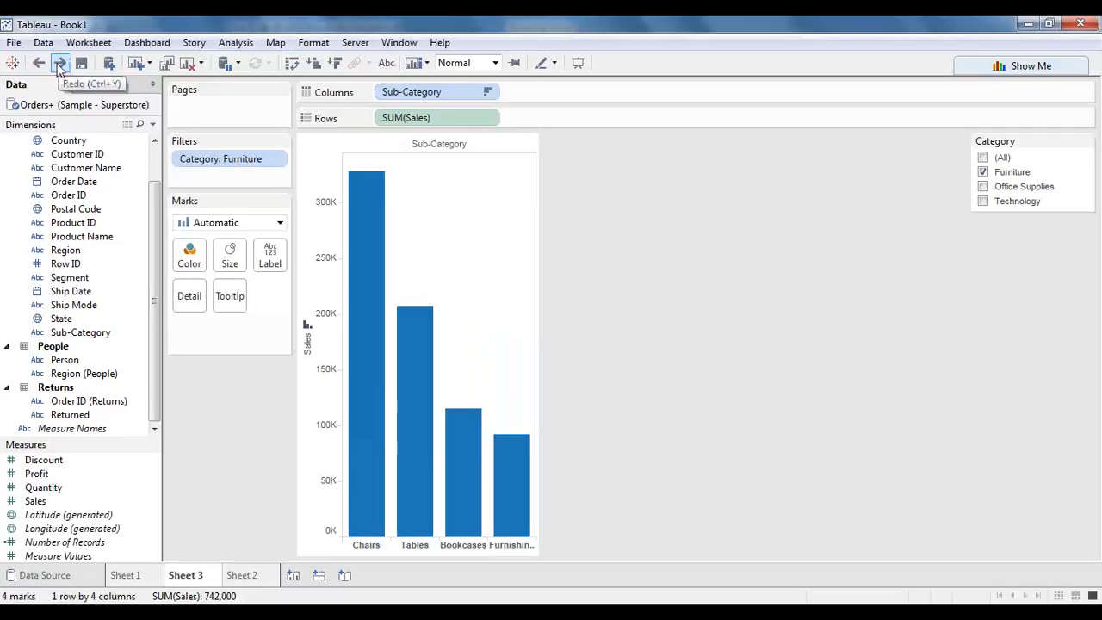
- Switch between the start page and Sheet 3, check the file browser for Excel connections without opening a file, and return to the sheet
{"action": "left_click", "coordinate": [12, 64]}
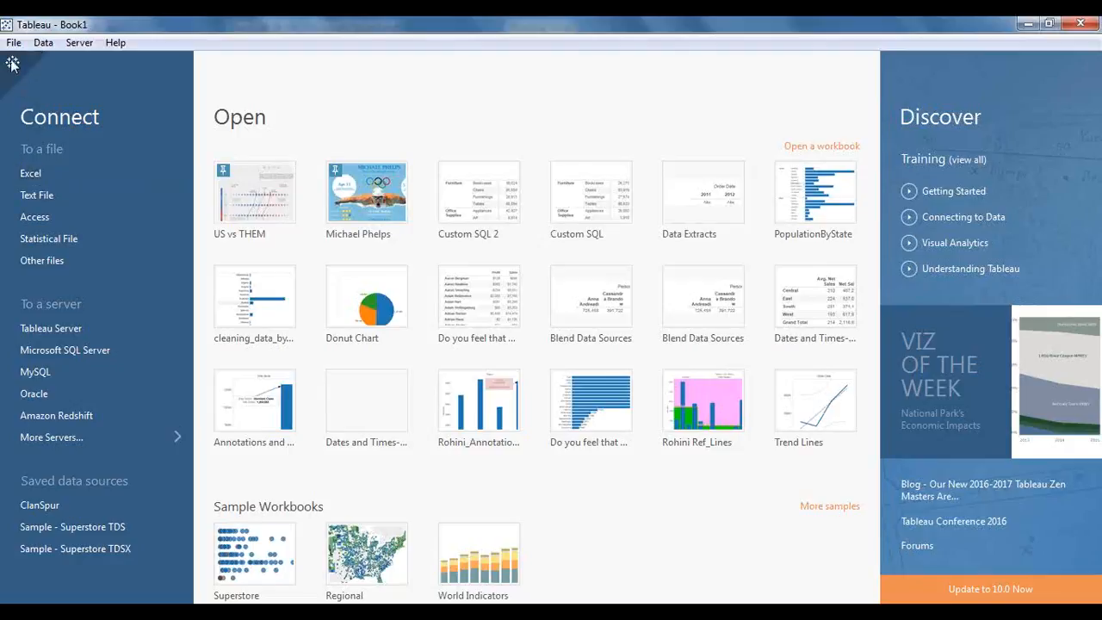
{"action": "left_click", "coordinate": [12, 63]}
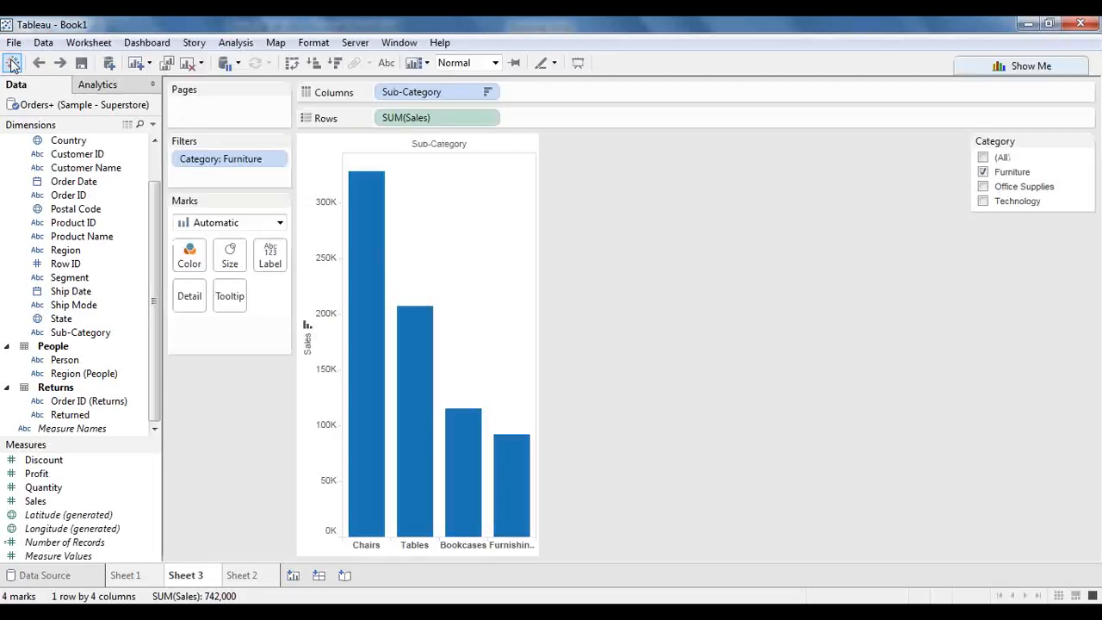
{"action": "left_click", "coordinate": [12, 66]}
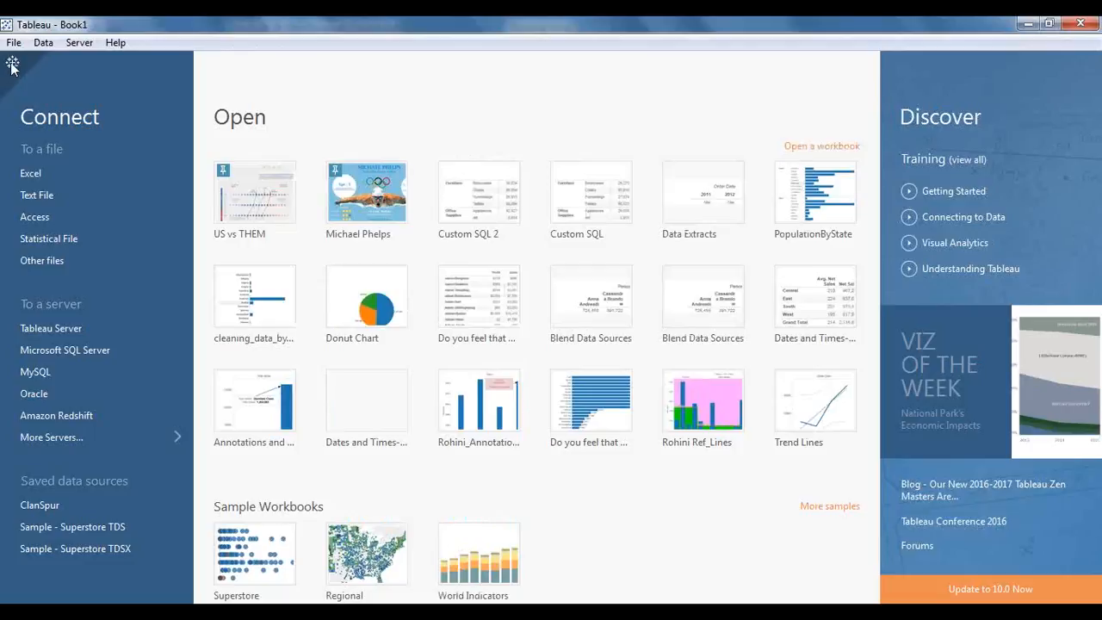
{"action": "left_click", "coordinate": [13, 65]}
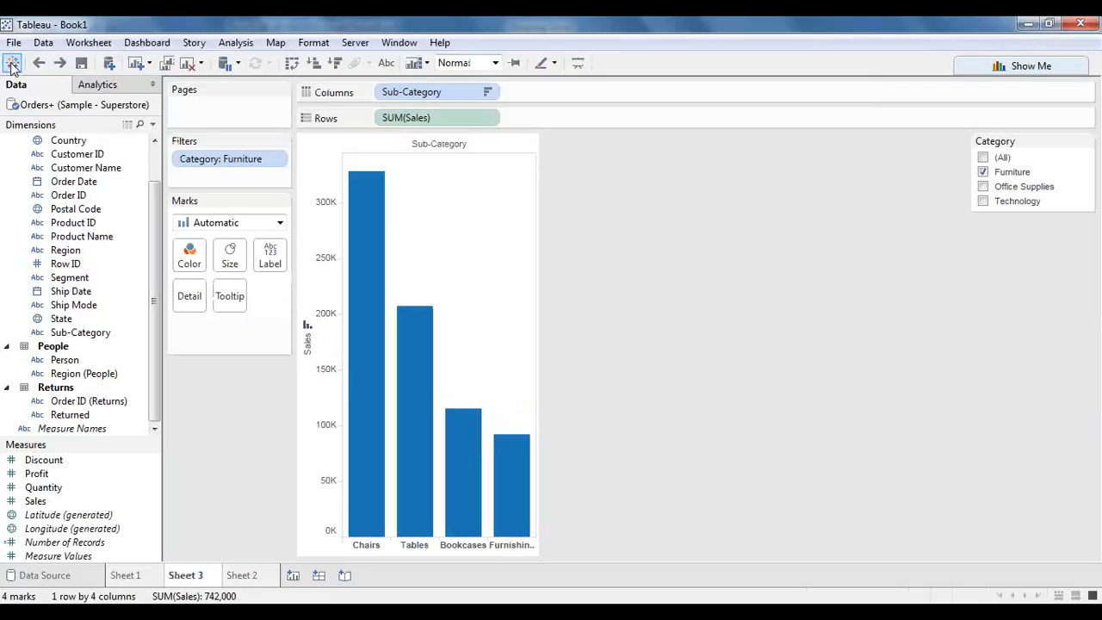
{"action": "left_click", "coordinate": [12, 65]}
{"action": "left_click", "coordinate": [12, 66]}
{"action": "left_click", "coordinate": [12, 66]}
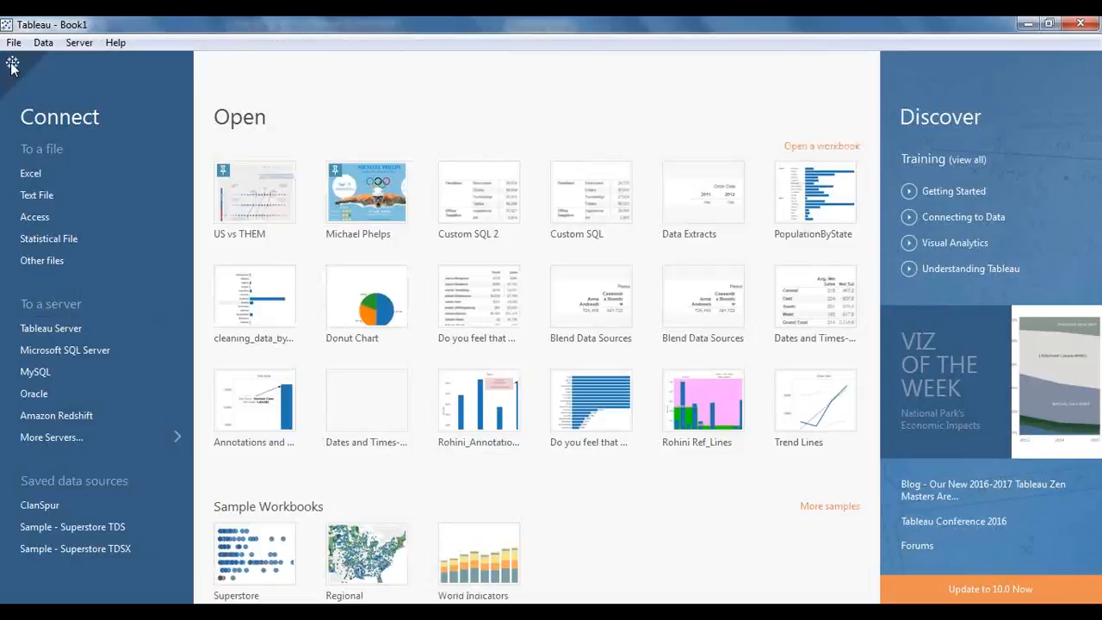
{"action": "left_click", "coordinate": [50, 168]}
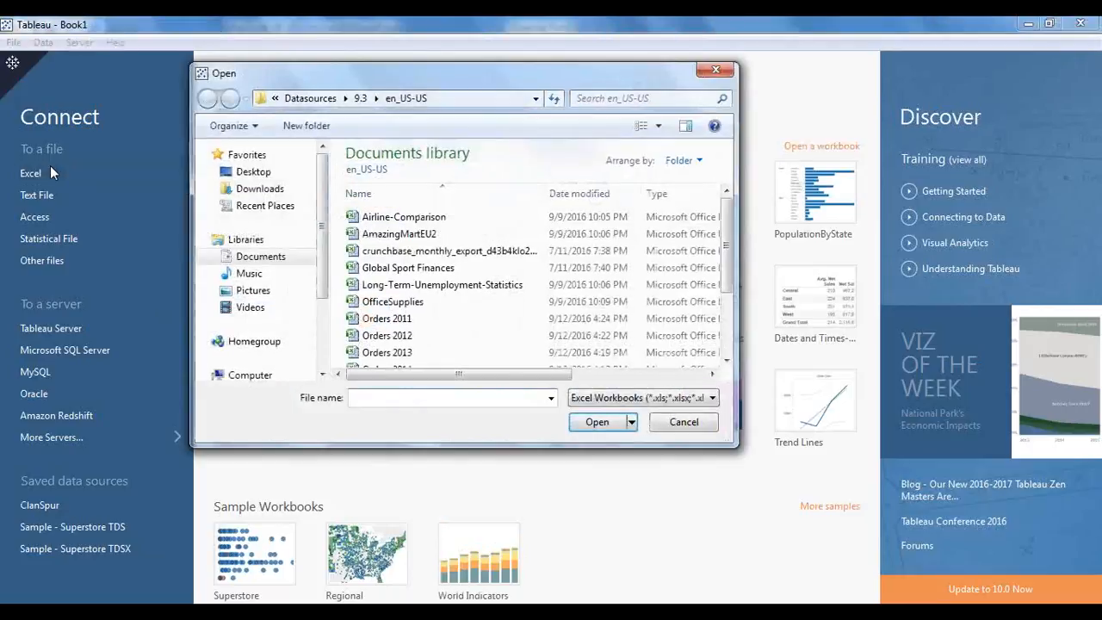
{"action": "left_click", "coordinate": [685, 422]}
{"action": "left_click", "coordinate": [12, 65]}
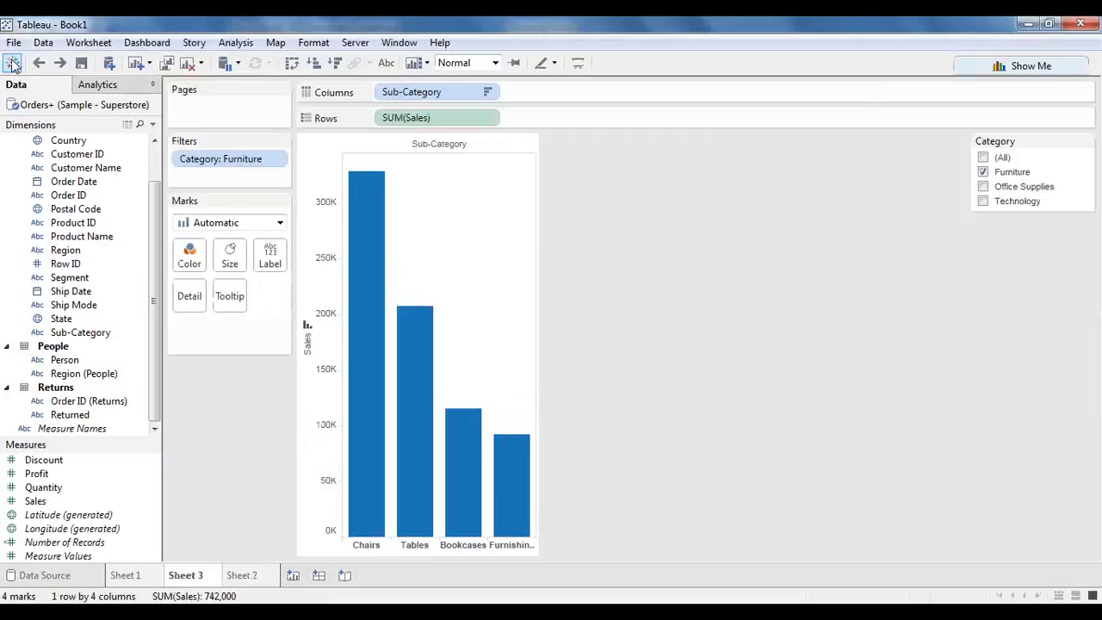
- Review the Data Source page alongside Sheet 1 and inspect the join between the Orders and Returns tables
{"action": "left_click", "coordinate": [57, 578]}
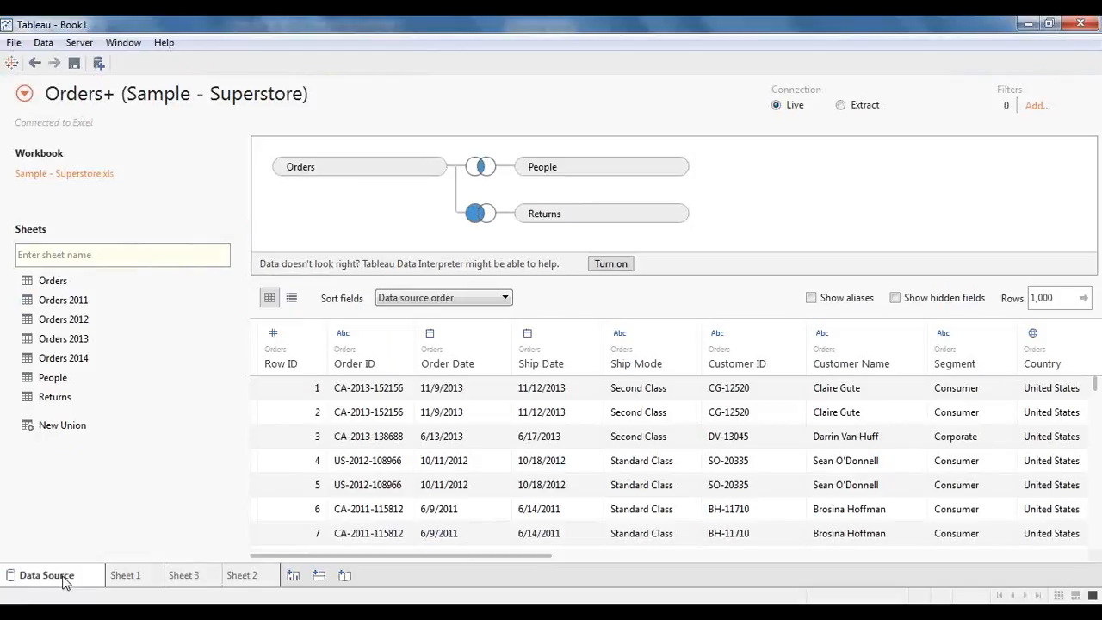
{"action": "left_click", "coordinate": [126, 577]}
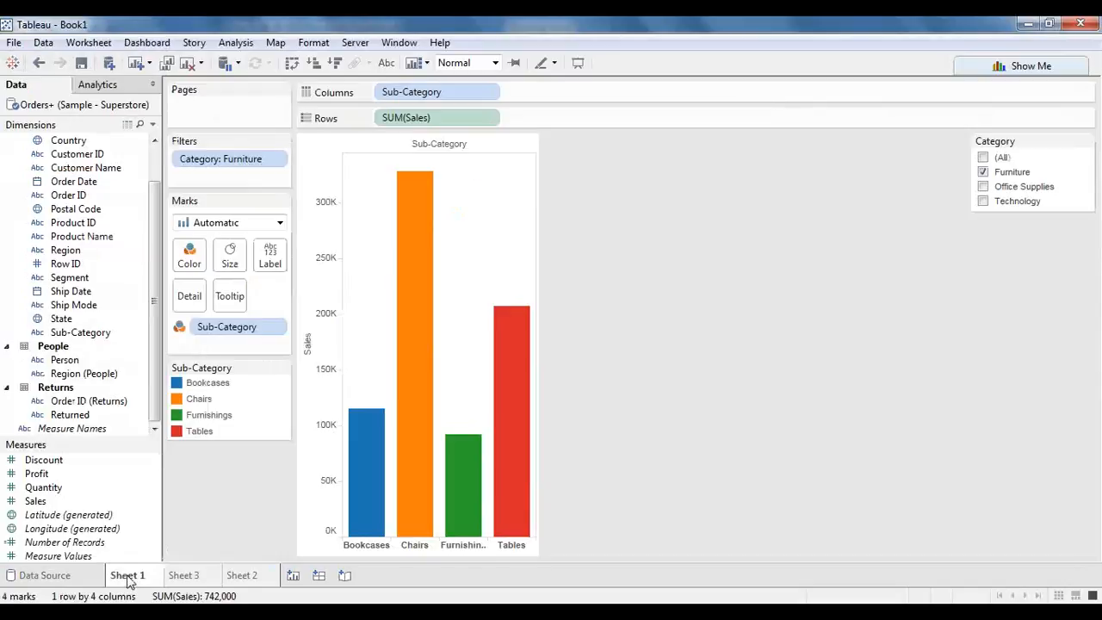
{"action": "left_click", "coordinate": [81, 581]}
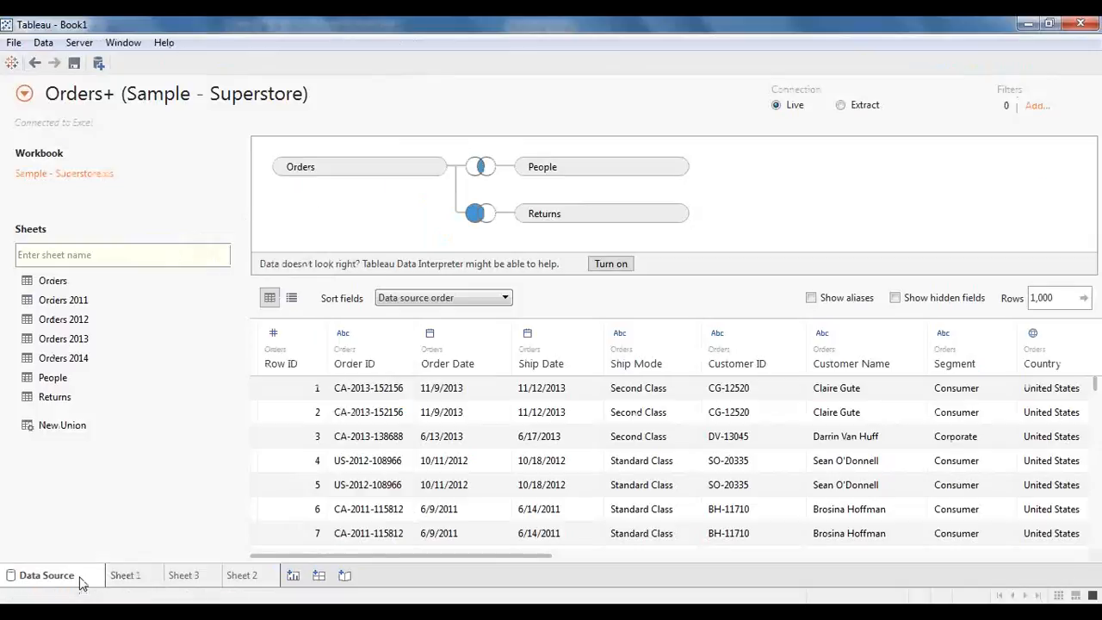
{"action": "left_click", "coordinate": [126, 577]}
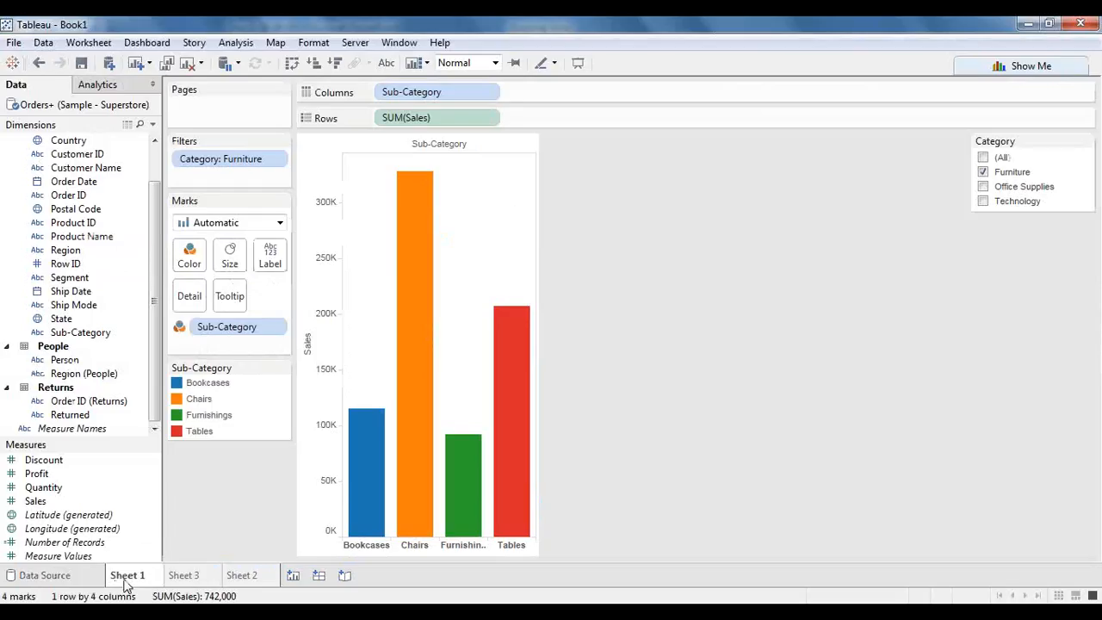
{"action": "left_click", "coordinate": [95, 583]}
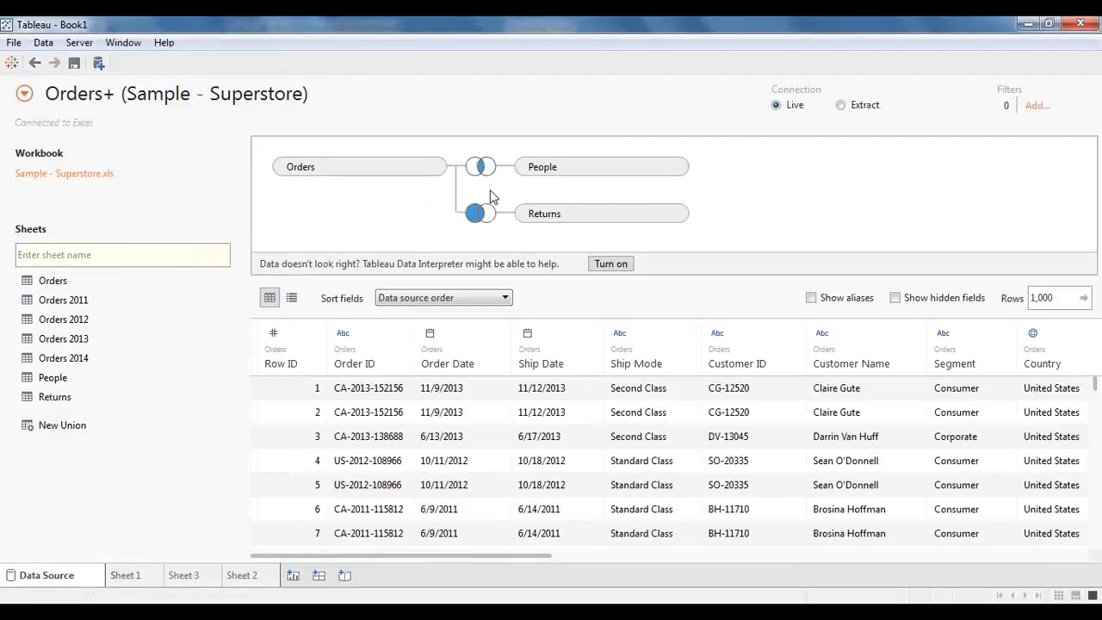
{"action": "mouse_move", "coordinate": [482, 216]}
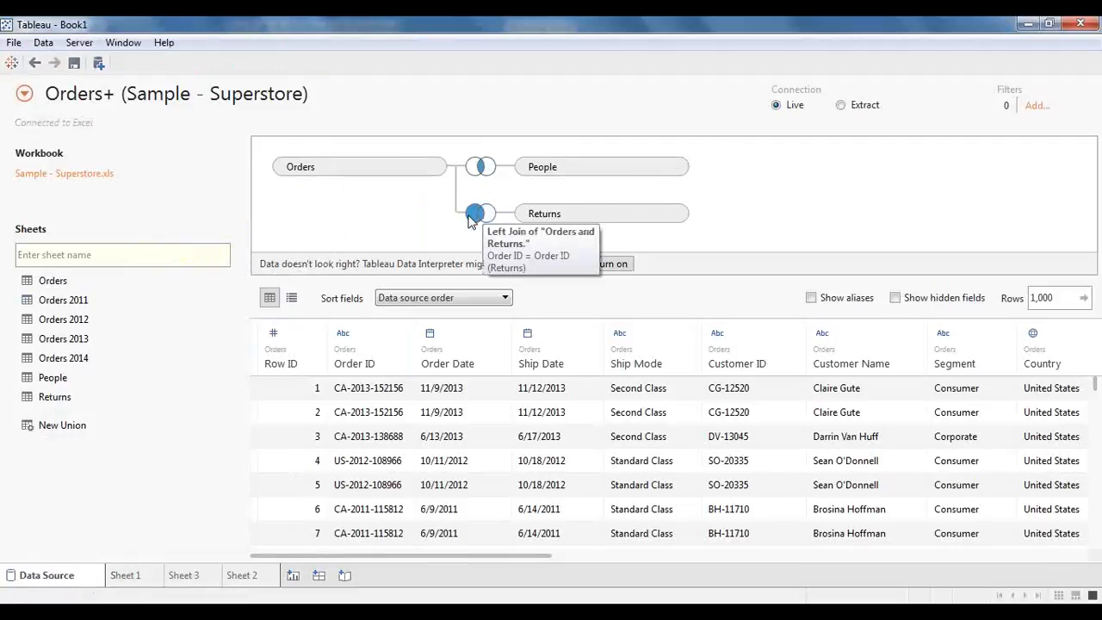
{"action": "mouse_move", "coordinate": [123, 580]}
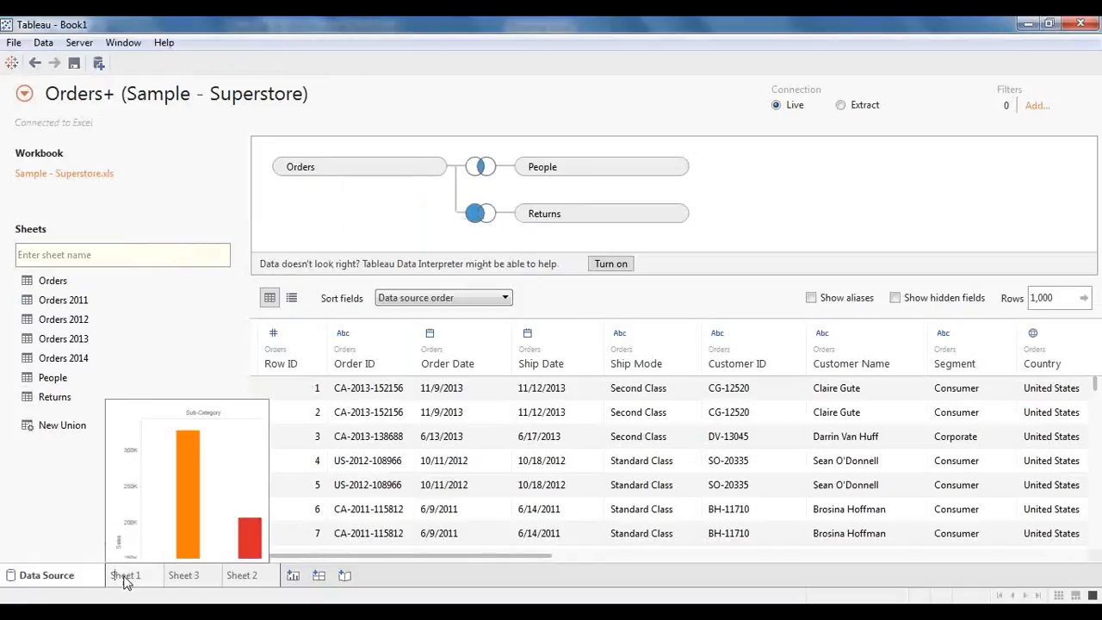
- Go from the Data Source page to Sheet 1, review the start page's connection options, and return to the sheet
{"action": "left_click", "coordinate": [125, 581]}
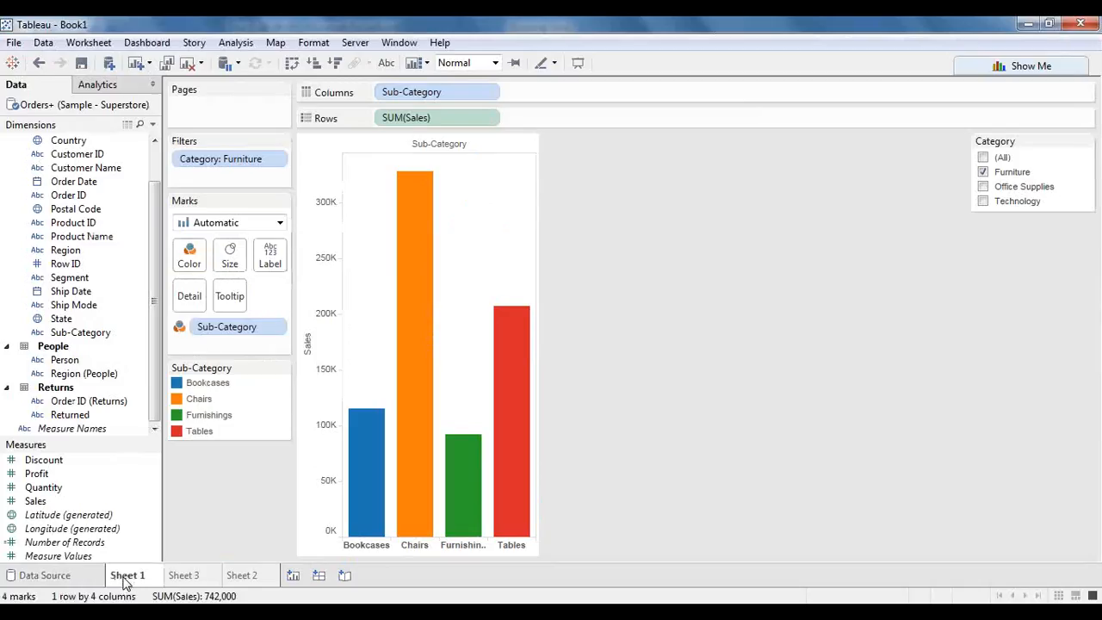
{"action": "left_click", "coordinate": [13, 64]}
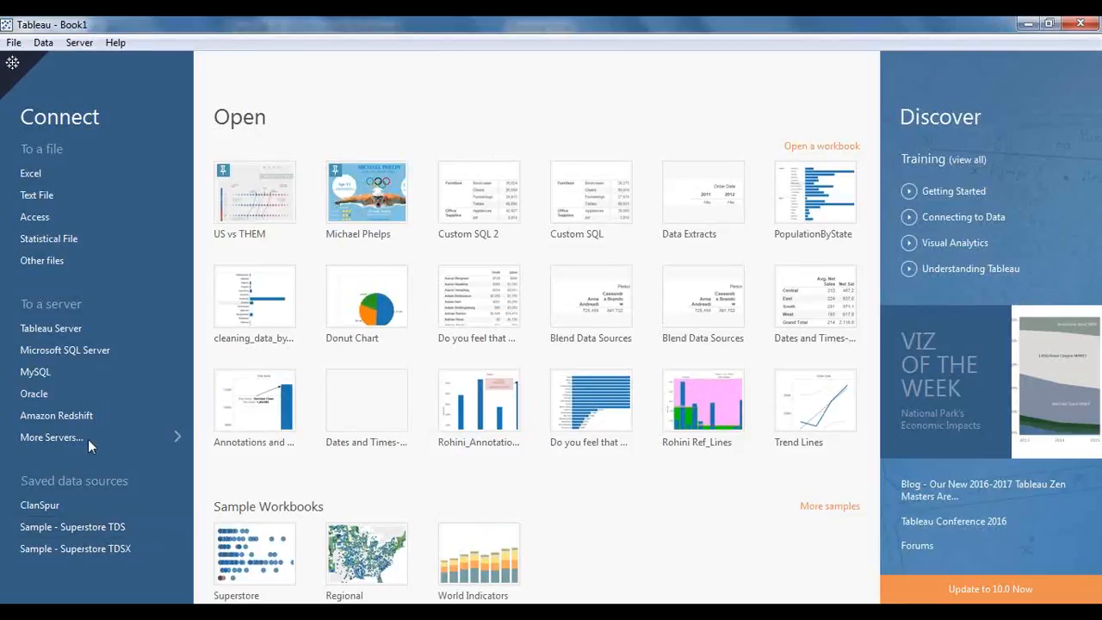
{"action": "left_click", "coordinate": [13, 64]}
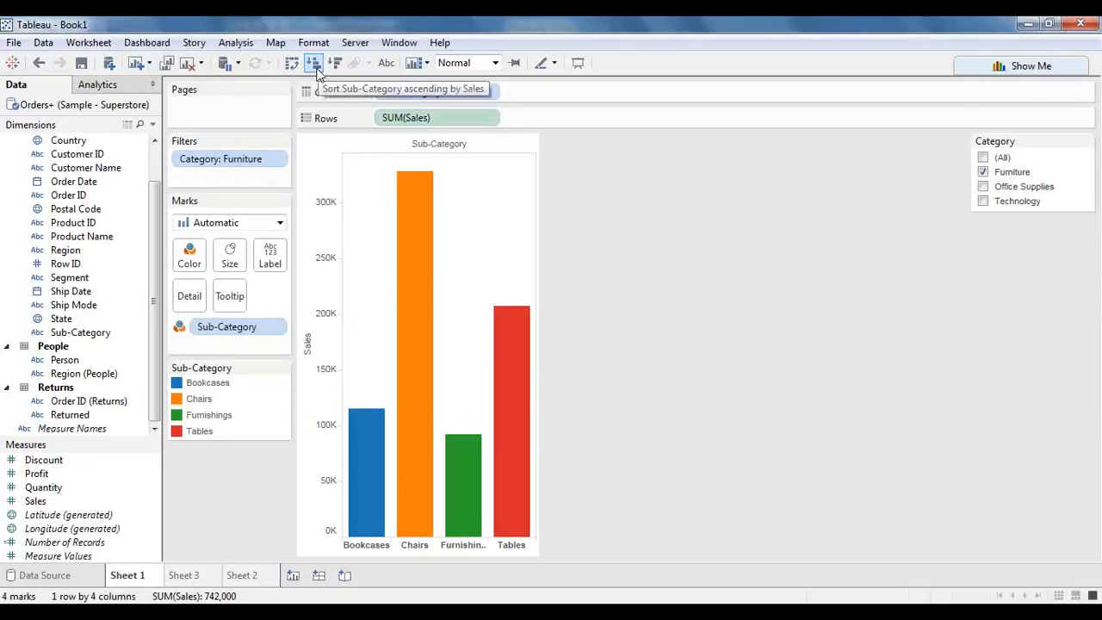
- Show the mark labels on the Sheet 1 Sub-Category bars, toggle them repeatedly, and leave them hidden
{"action": "left_click", "coordinate": [385, 65]}
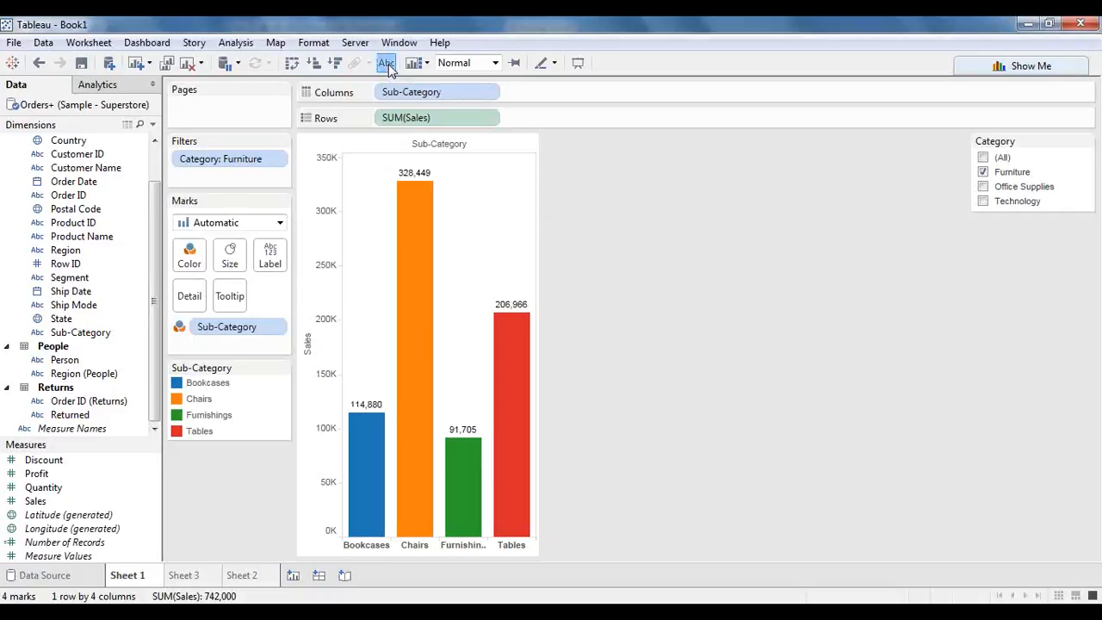
{"action": "left_click", "coordinate": [386, 64]}
{"action": "left_click", "coordinate": [386, 64]}
{"action": "left_click", "coordinate": [387, 66]}
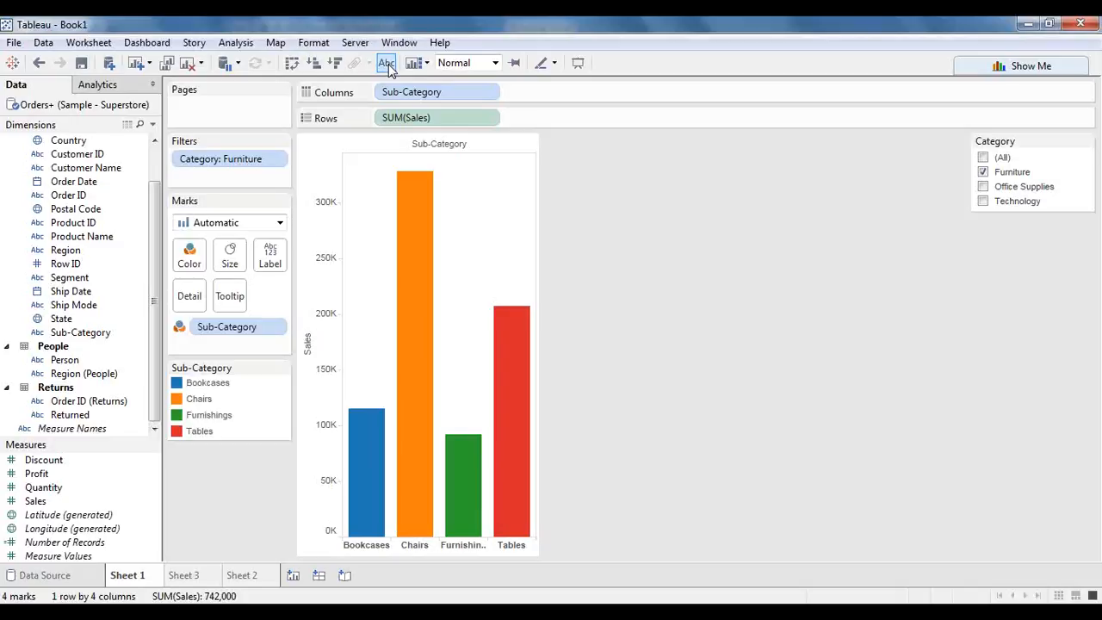
{"action": "left_click", "coordinate": [149, 64]}
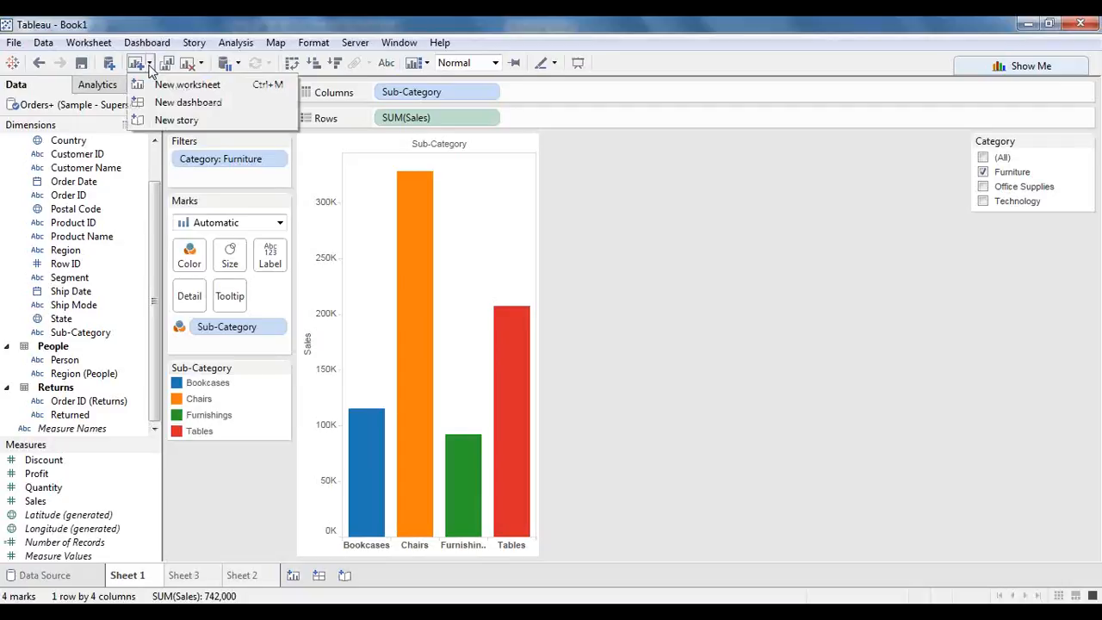
{"action": "left_click", "coordinate": [150, 68]}
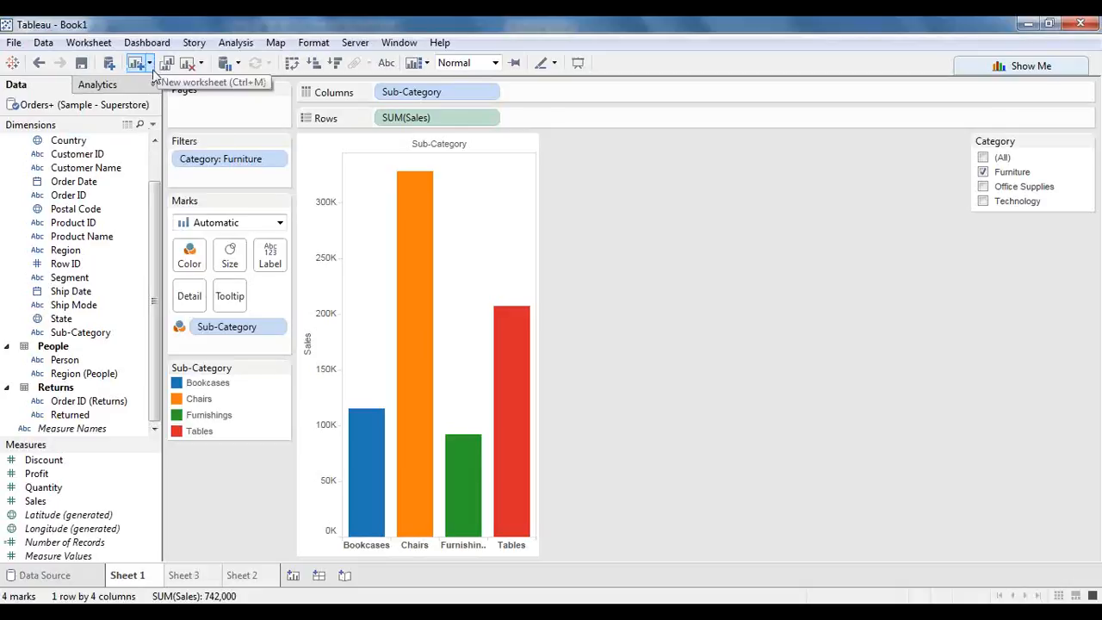
- Save the workbook as First WorkBook in the Workbooks folder, as a Tableau Workbook (*.twb)
{"action": "left_click", "coordinate": [81, 66]}
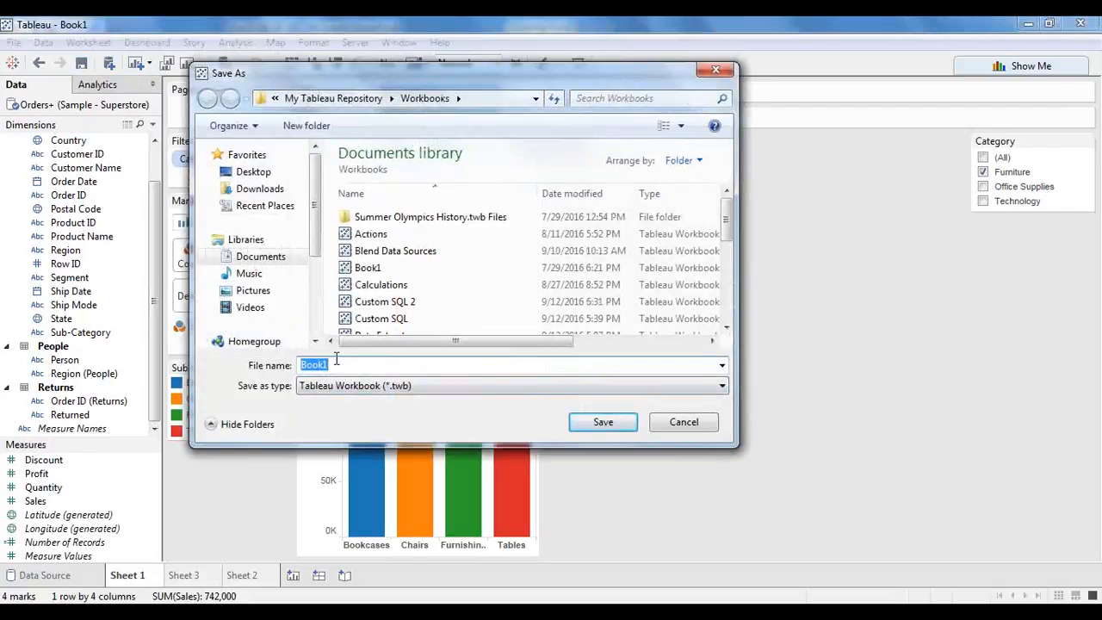
{"action": "type", "text": "First WorkBook"}
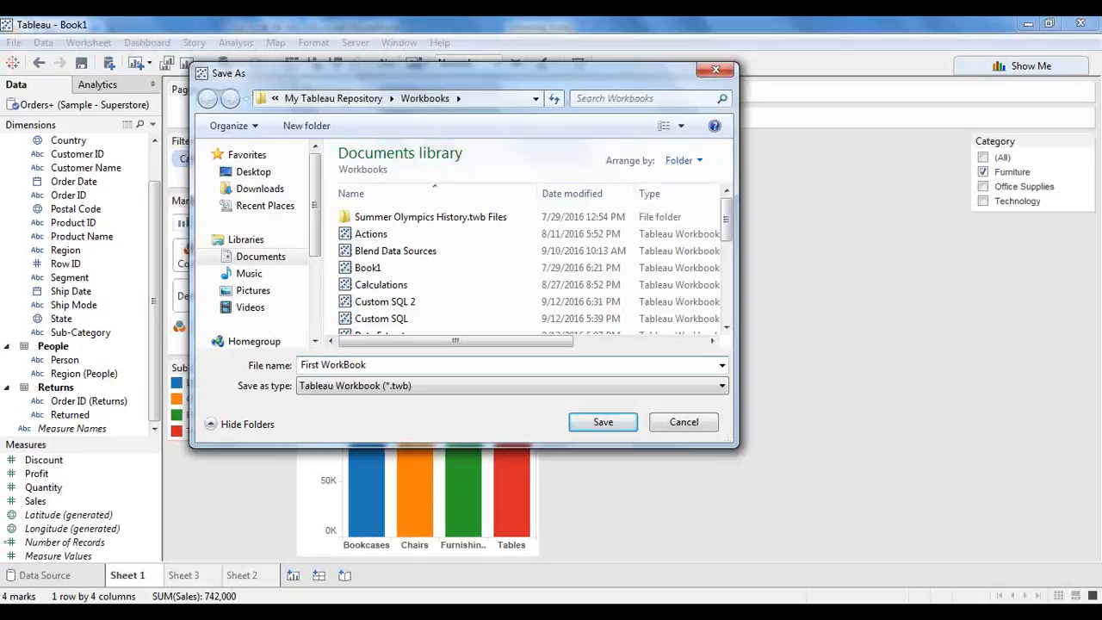
{"action": "left_click", "coordinate": [613, 422]}
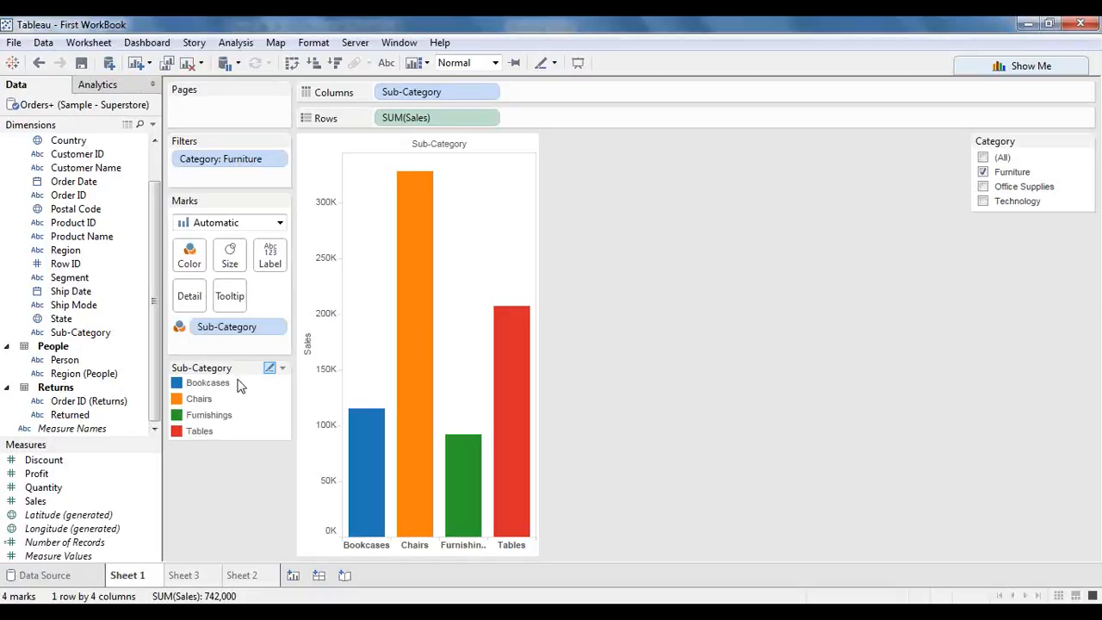
- Add Ship Mode to Columns after Sub-Category and switch the Category filter from Furniture to Office Supplies
{"action": "left_click", "coordinate": [80, 305]}
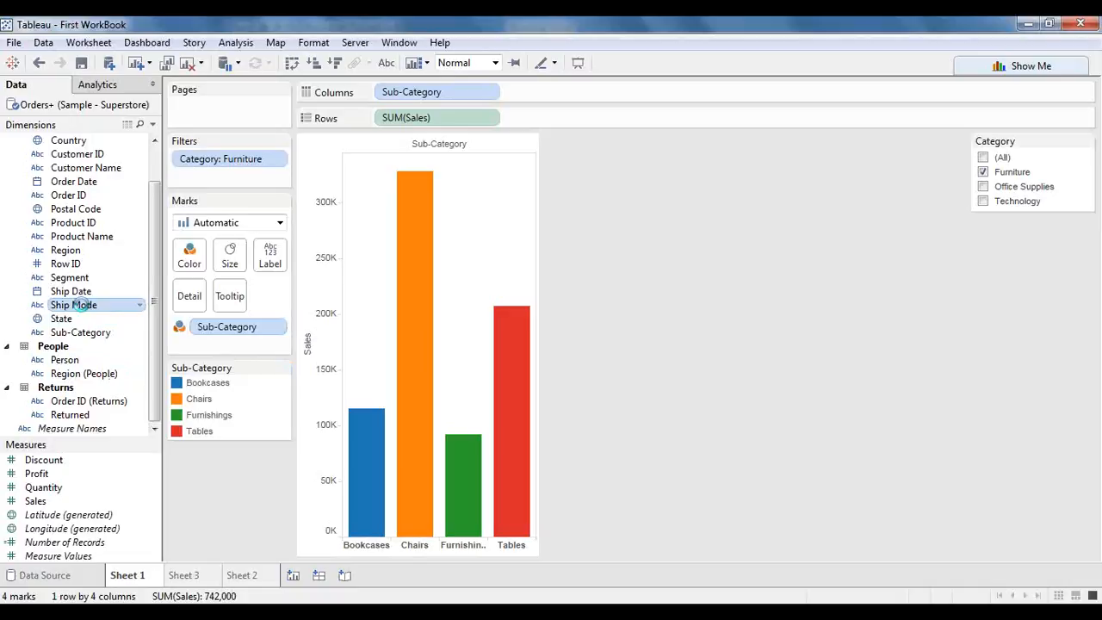
{"action": "double_click", "coordinate": [80, 304]}
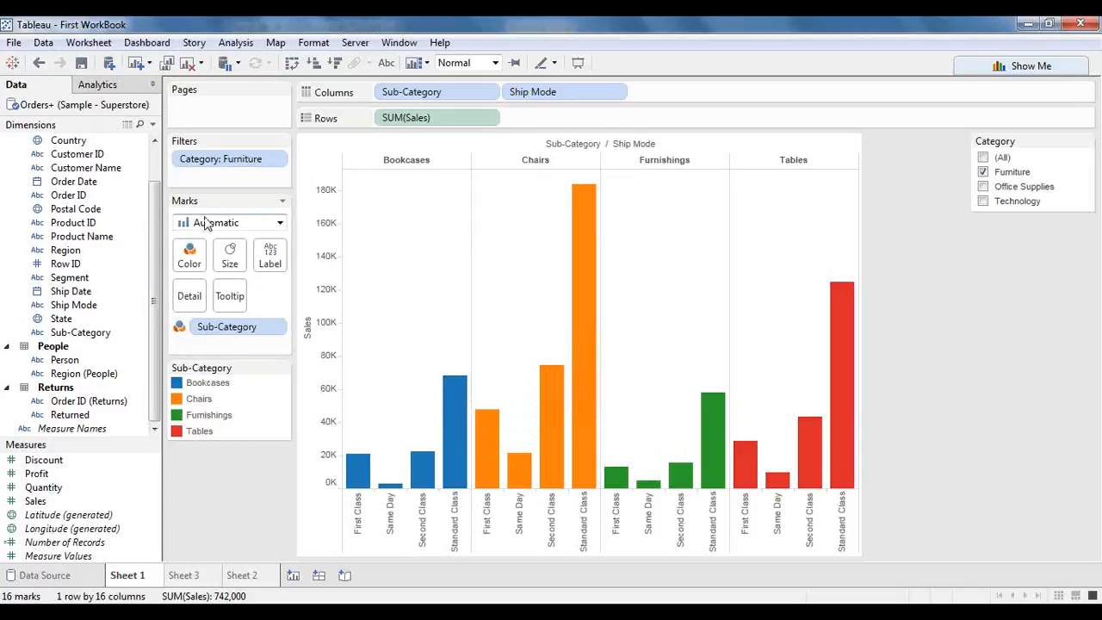
{"action": "left_click", "coordinate": [983, 186]}
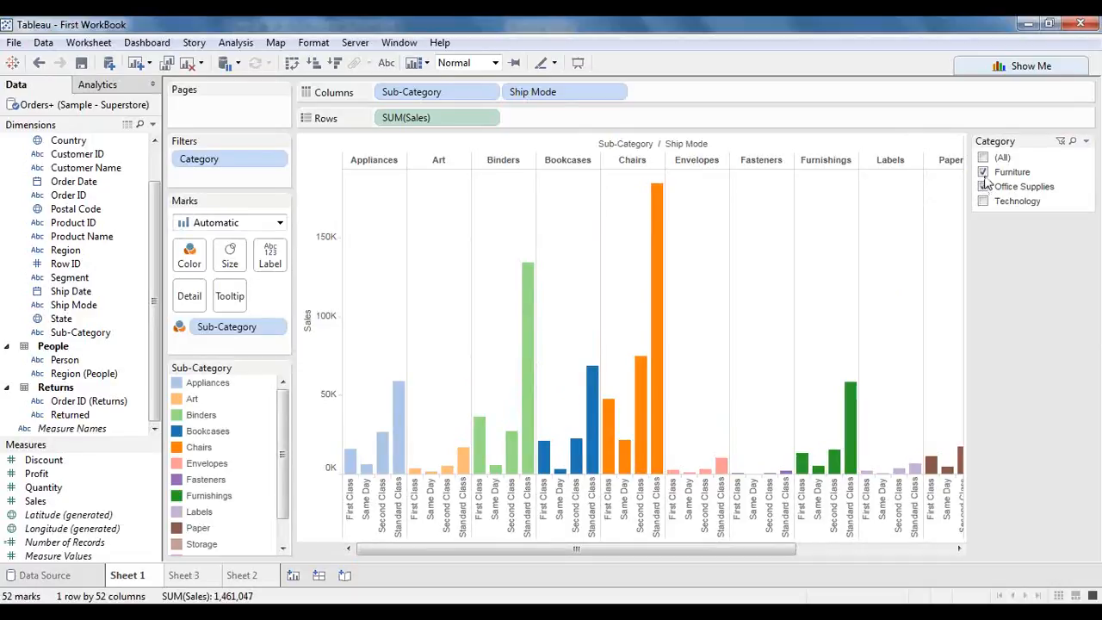
{"action": "left_click", "coordinate": [983, 171]}
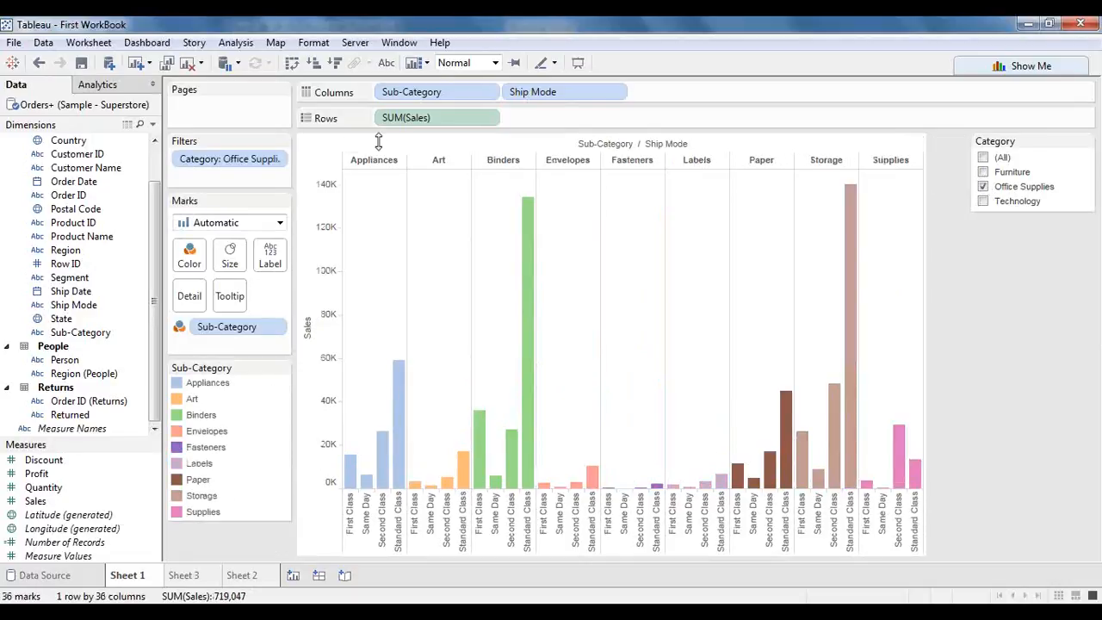
- Pause auto updates, and add Ship Mode before SUM(Sales) and Profit after it on Rows
{"action": "left_click", "coordinate": [229, 71]}
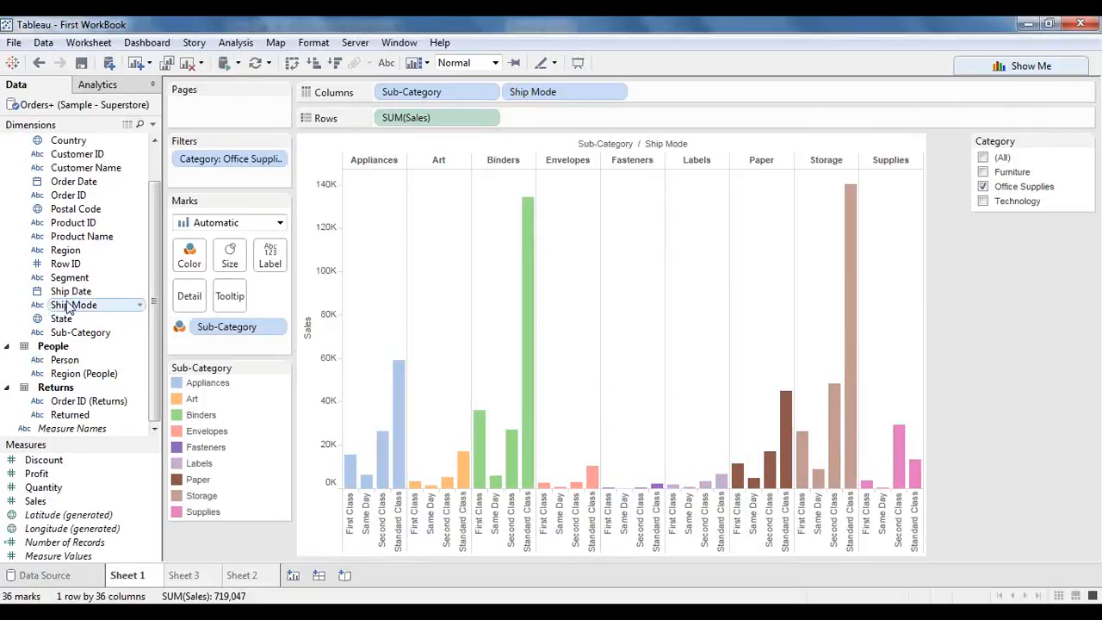
{"action": "left_click_drag", "start_coordinate": [74, 306], "coordinate": [385, 120]}
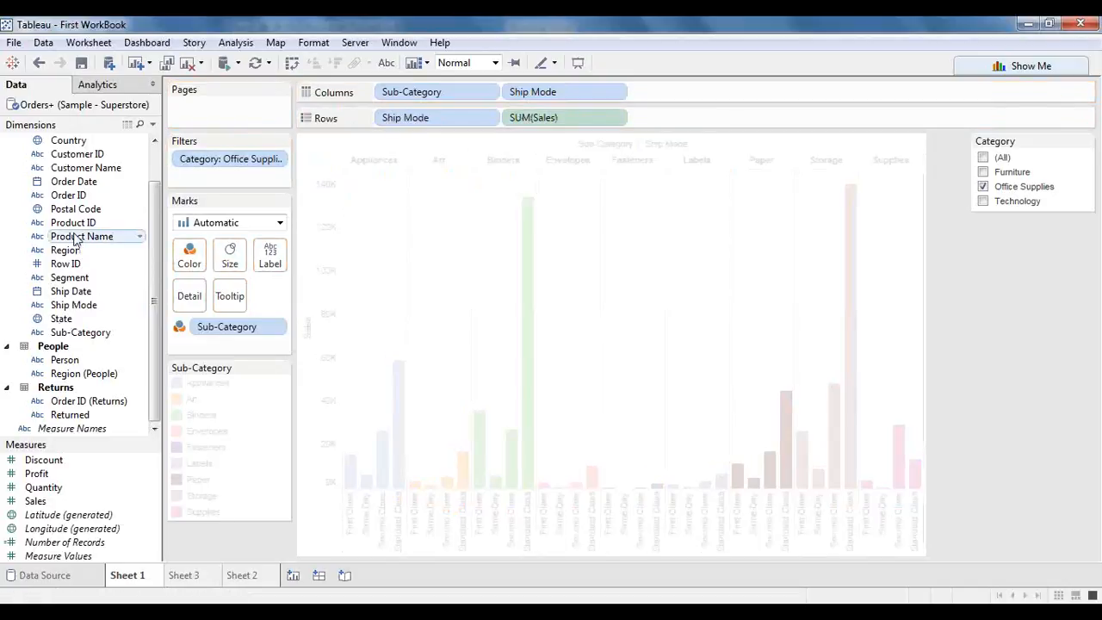
{"action": "left_click", "coordinate": [31, 488], "text": "ctrl"}
{"action": "left_click_drag", "start_coordinate": [31, 488], "coordinate": [654, 120]}
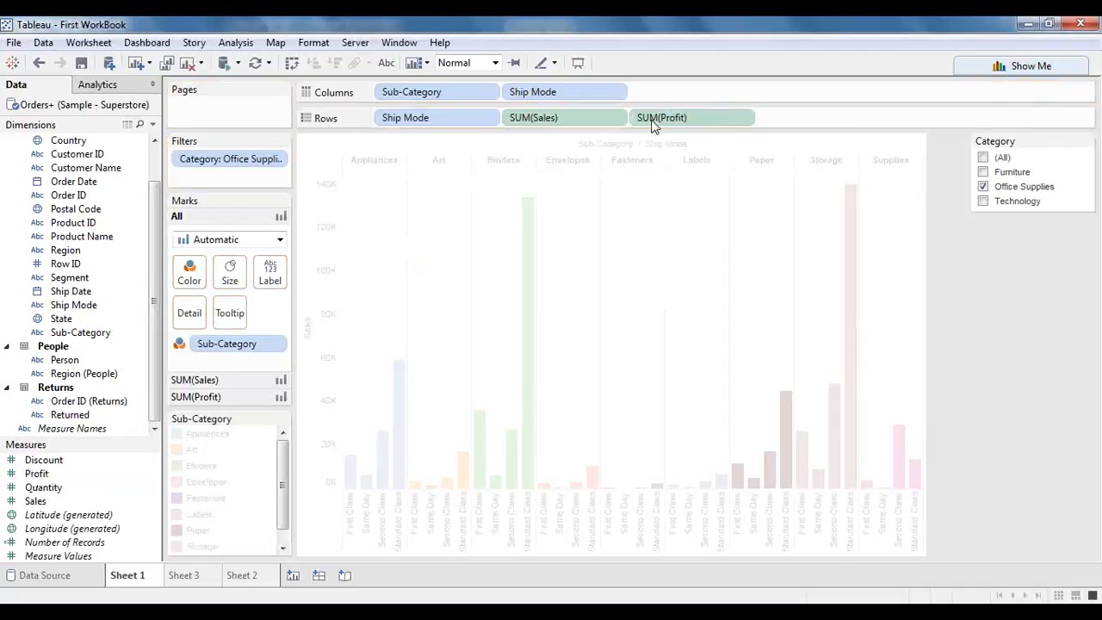
- Include Furniture in the Category filter and run a manual update of the view
{"action": "left_click", "coordinate": [984, 171]}
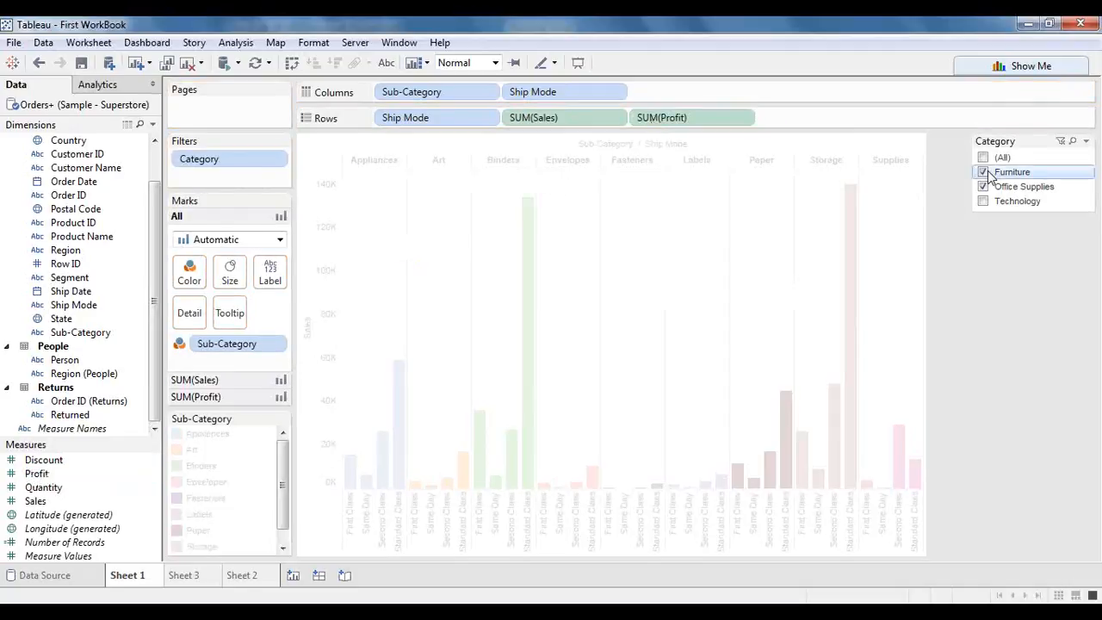
{"action": "left_click", "coordinate": [255, 65]}
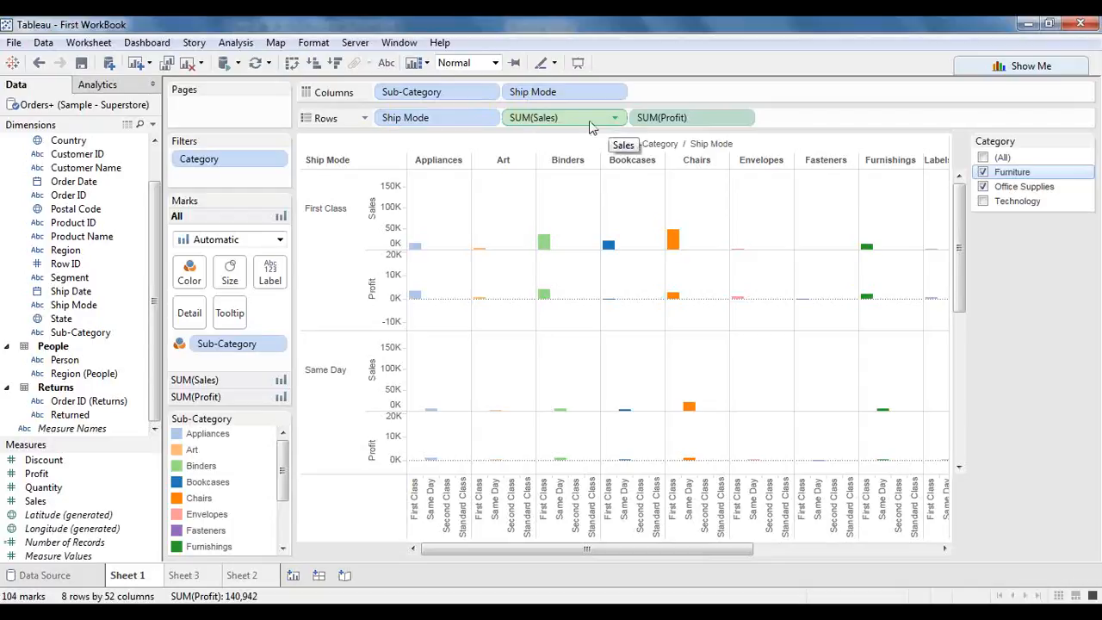
{"action": "left_click", "coordinate": [267, 67]}
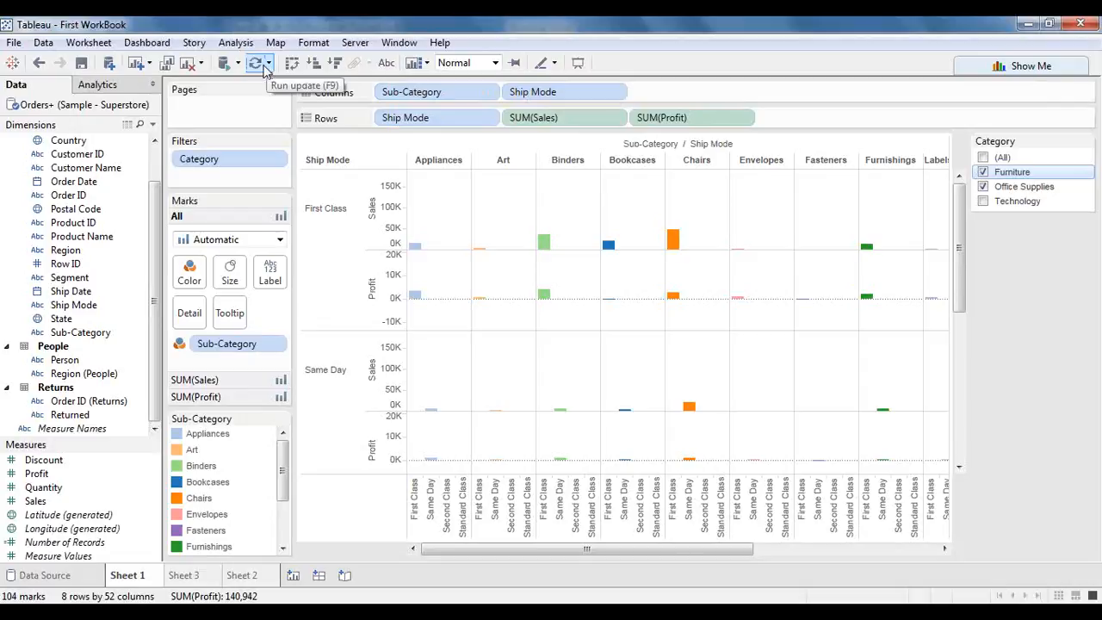
- Undo the Furniture filter and Rows additions, and place Region before SUM(Sales) and Profit after it on Rows
{"action": "left_click", "coordinate": [38, 65]}
{"action": "left_click", "coordinate": [38, 64]}
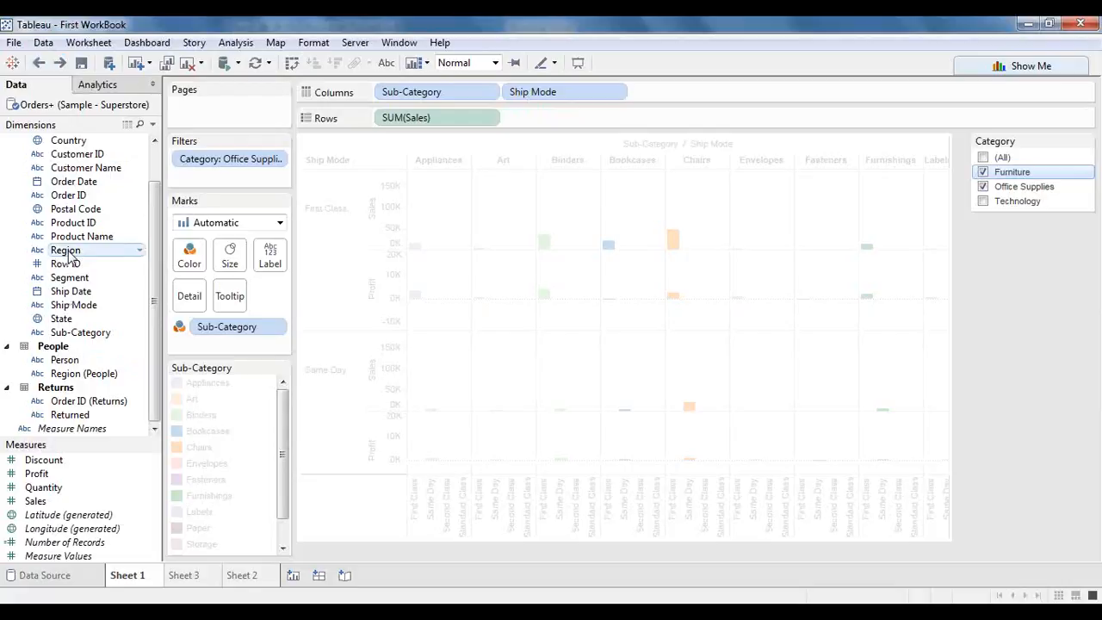
{"action": "left_click_drag", "start_coordinate": [69, 258], "coordinate": [383, 116]}
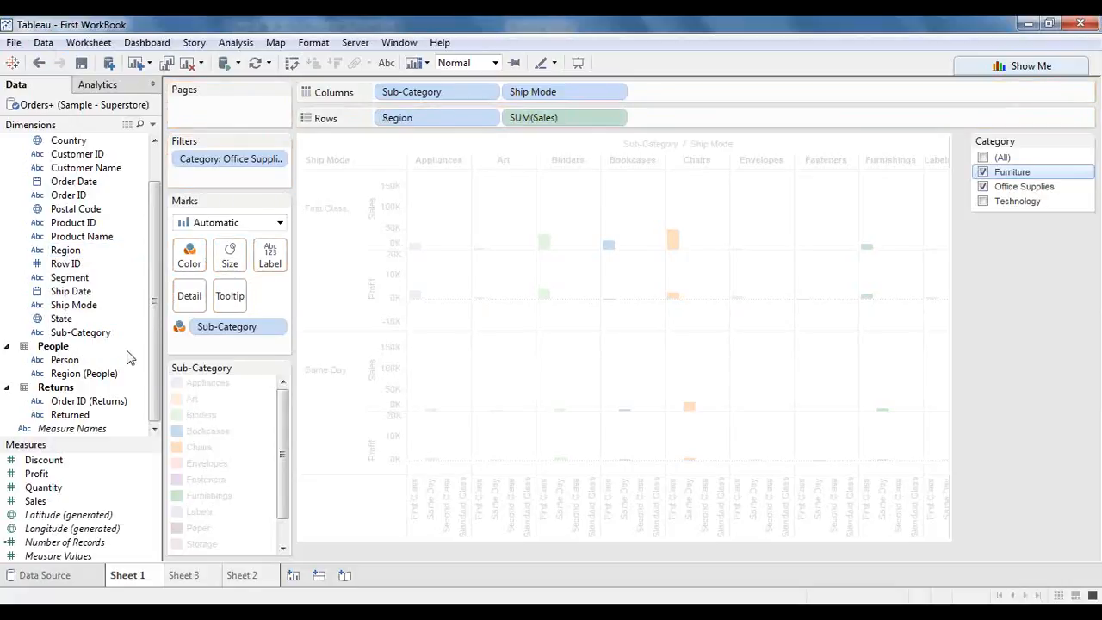
{"action": "left_click_drag", "start_coordinate": [46, 474], "coordinate": [699, 118]}
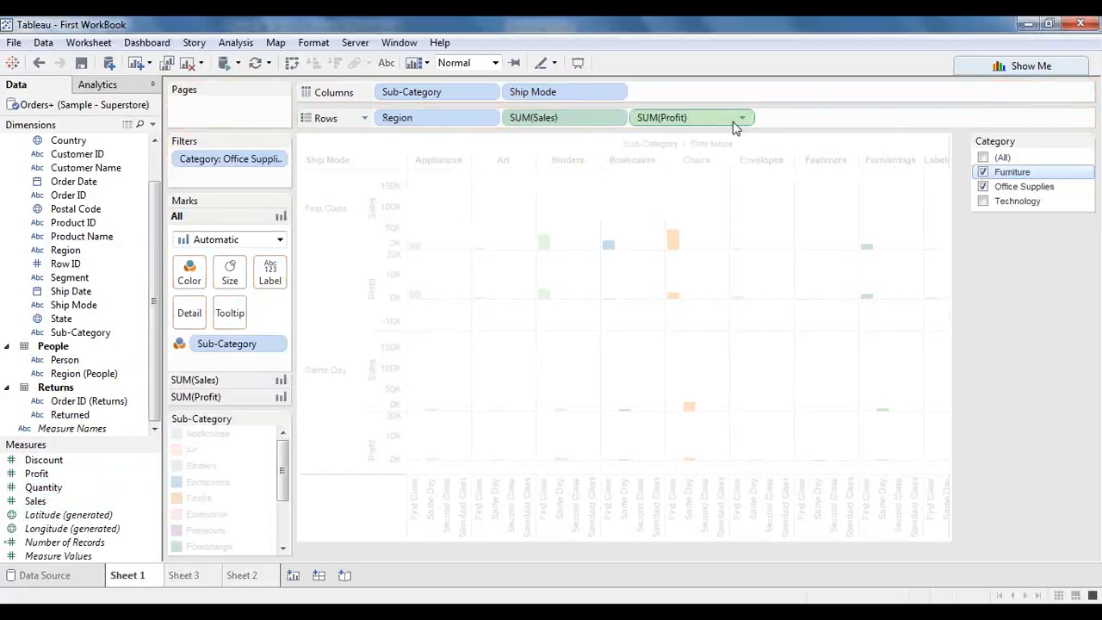
- Limit the Category filter to Technology only and run a manual update of the view
{"action": "left_click", "coordinate": [982, 186]}
{"action": "left_click", "coordinate": [983, 201]}
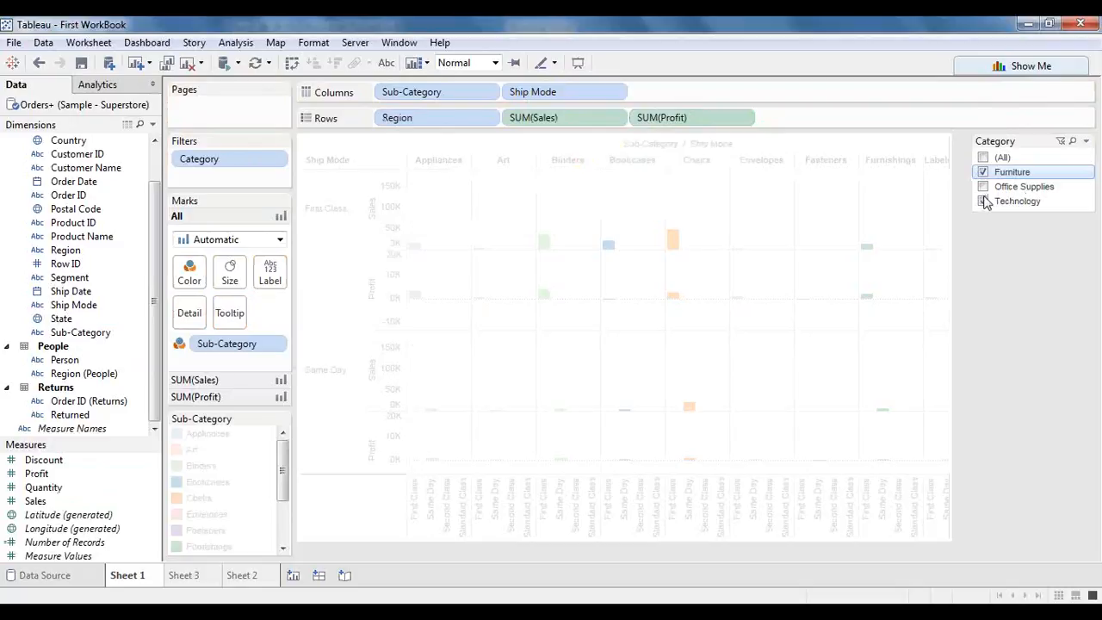
{"action": "left_click", "coordinate": [983, 172]}
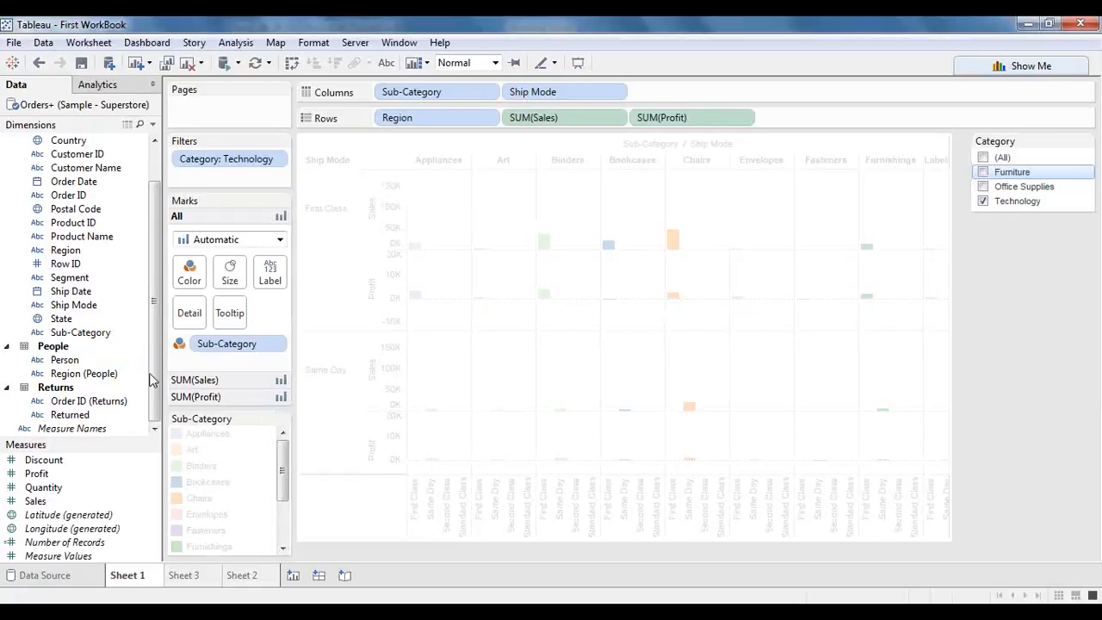
{"action": "left_click", "coordinate": [255, 64]}
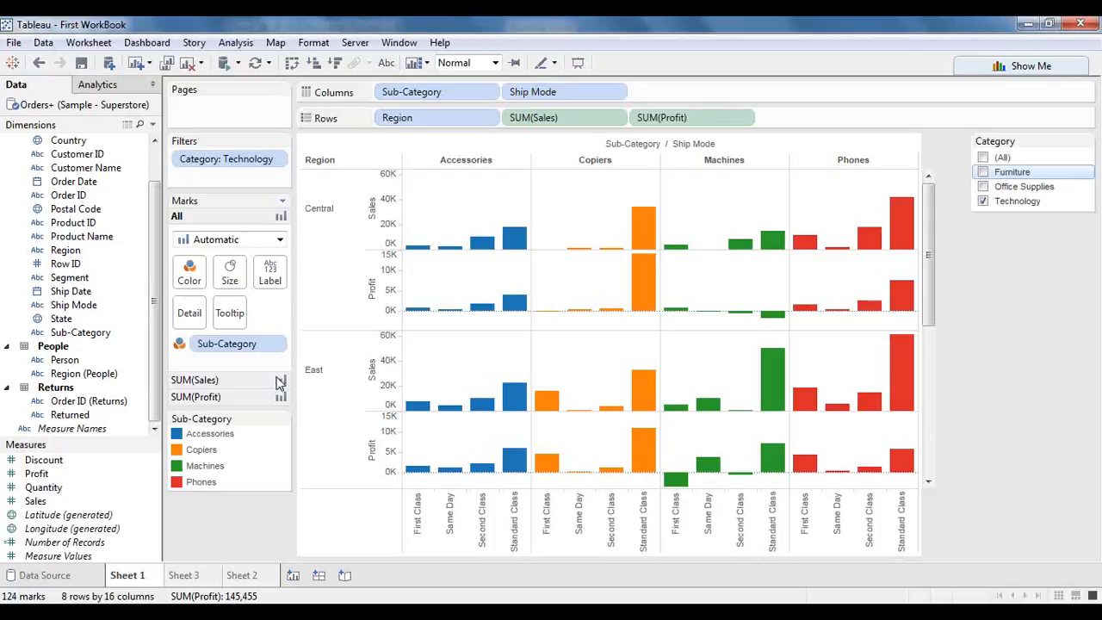
- Resume auto updates, pause them once more, and resume them again
{"action": "left_click", "coordinate": [230, 66]}
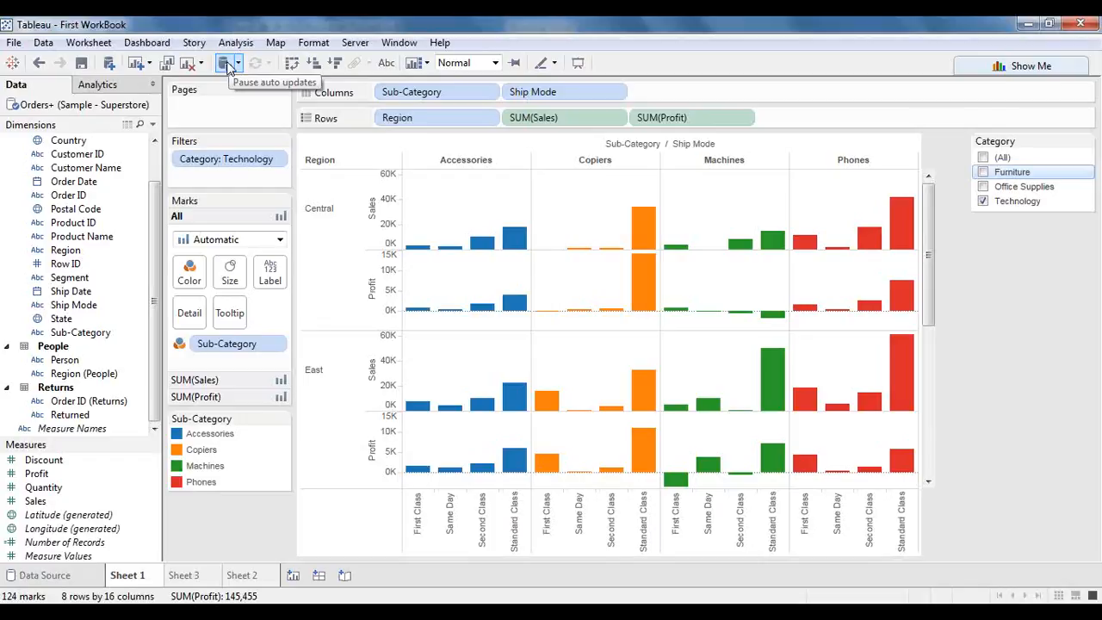
{"action": "left_click", "coordinate": [225, 66]}
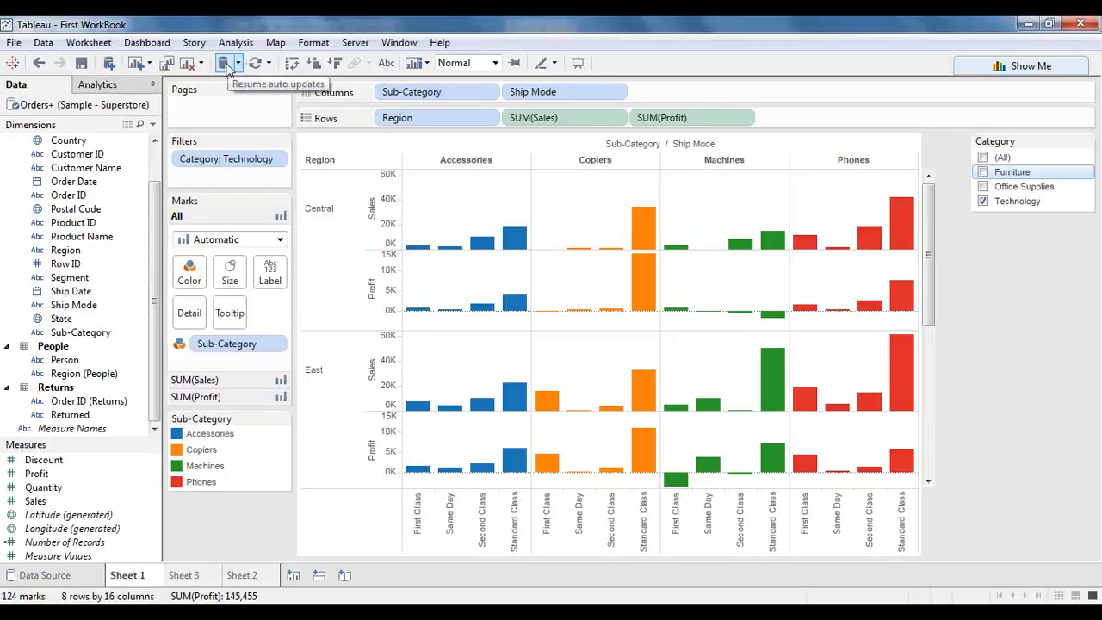
{"action": "left_click", "coordinate": [227, 68]}
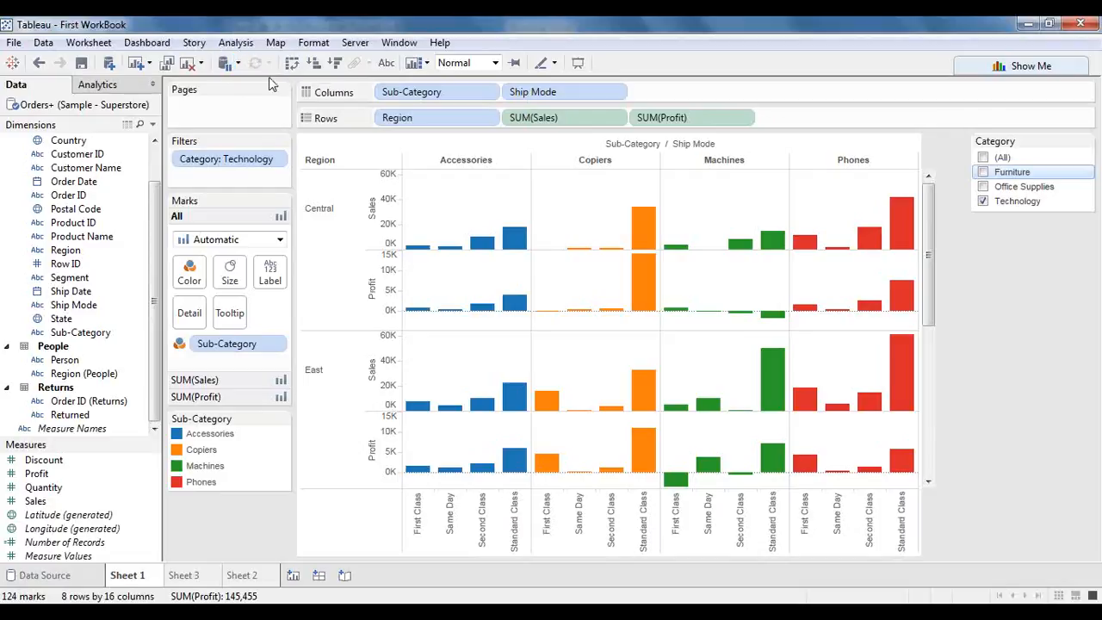
- Review the cards available for Sheet 1, hide the Marks card, and show it again
{"action": "left_click", "coordinate": [427, 65]}
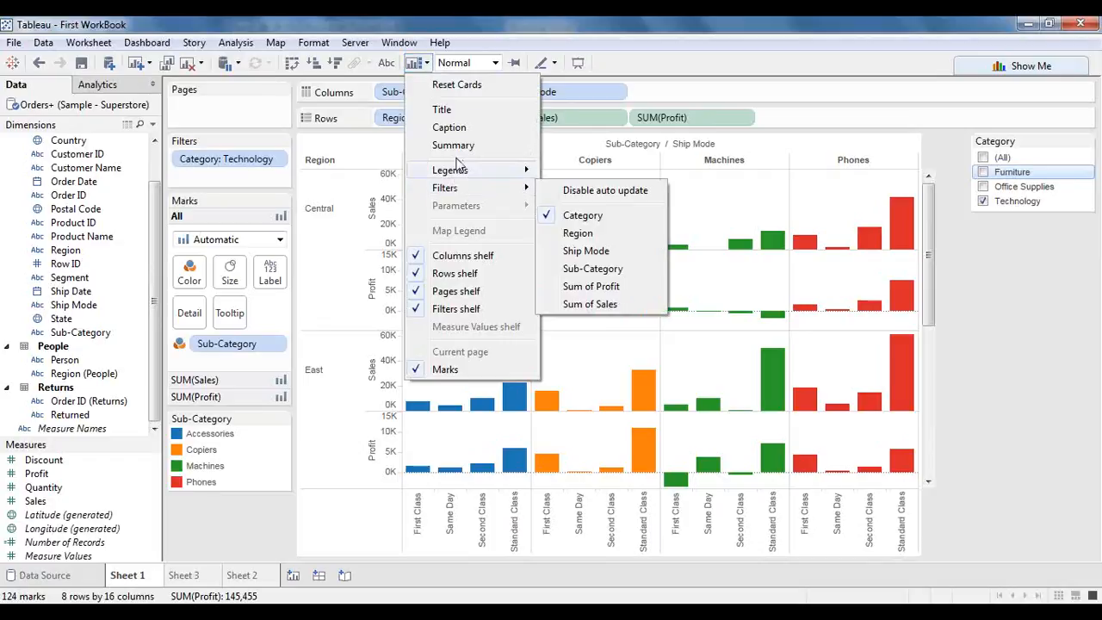
{"action": "mouse_move", "coordinate": [461, 188]}
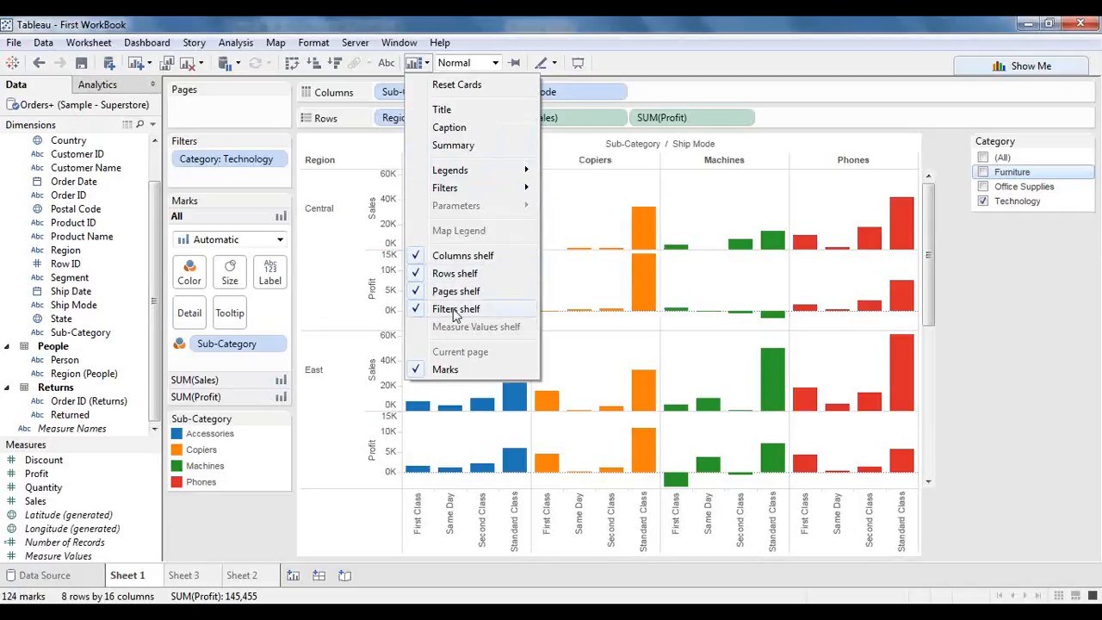
{"action": "left_click", "coordinate": [447, 370]}
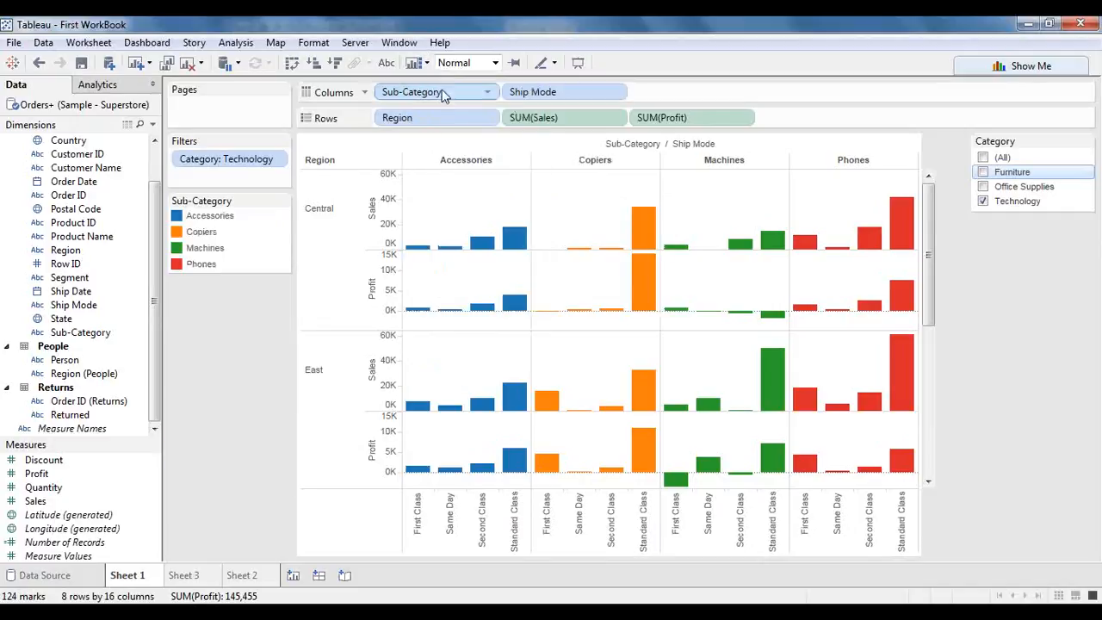
{"action": "left_click", "coordinate": [420, 63]}
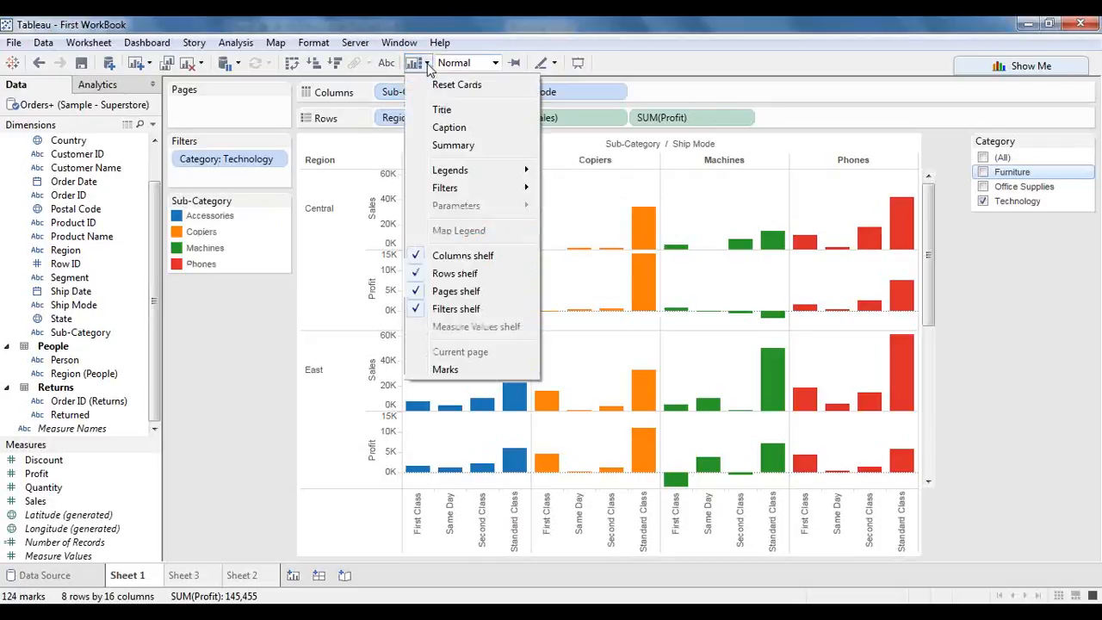
{"action": "left_click", "coordinate": [460, 370]}
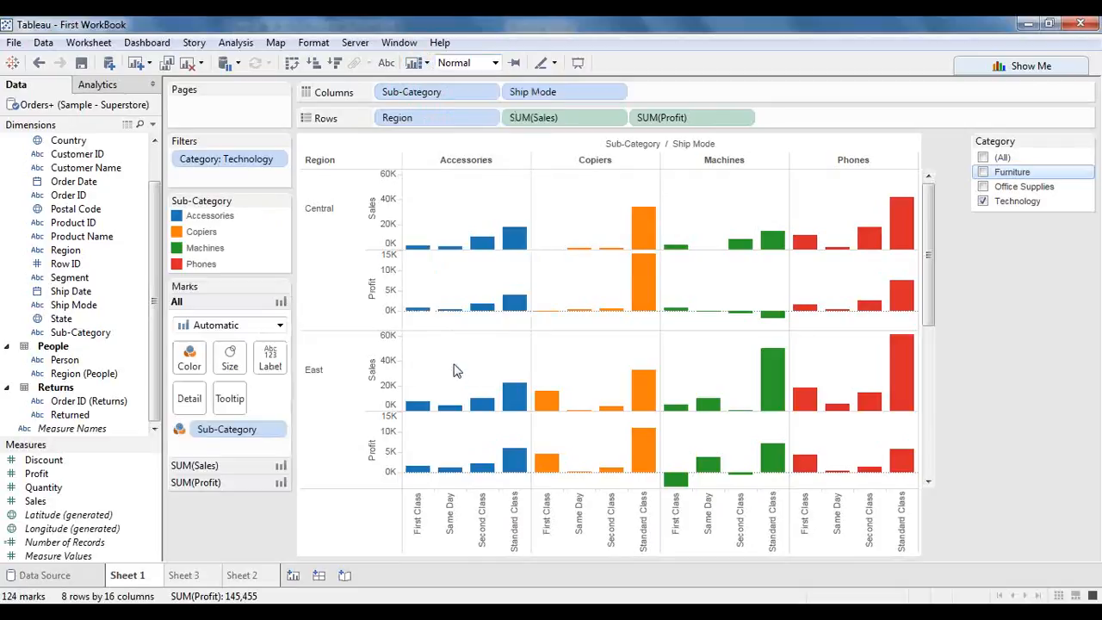
- Show the Title card and the Caption card on Sheet 1
{"action": "left_click", "coordinate": [428, 63]}
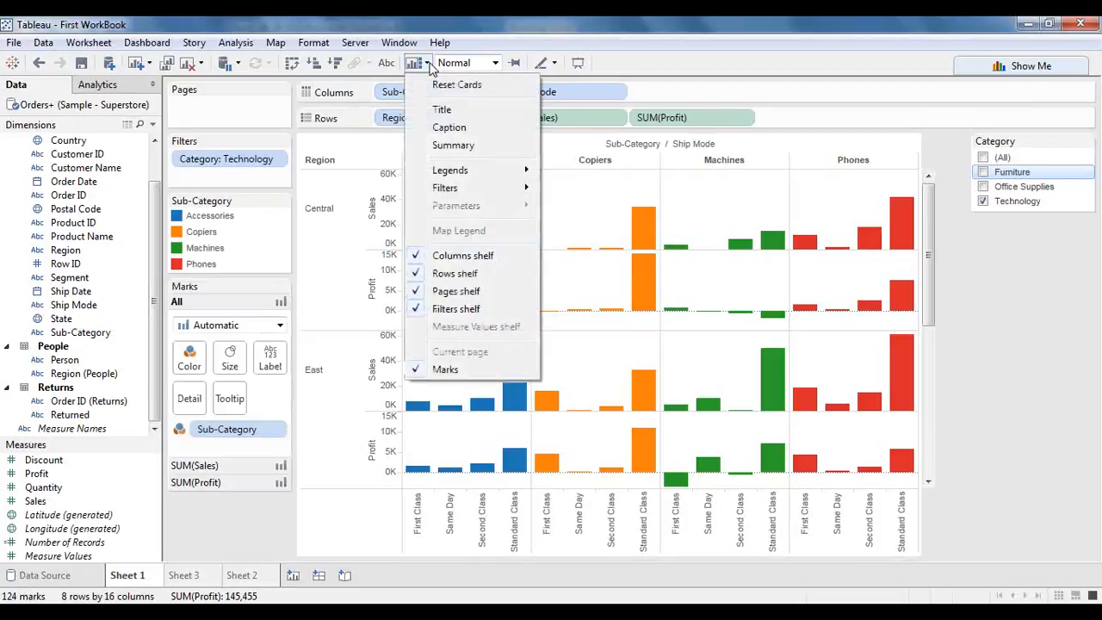
{"action": "left_click", "coordinate": [446, 112]}
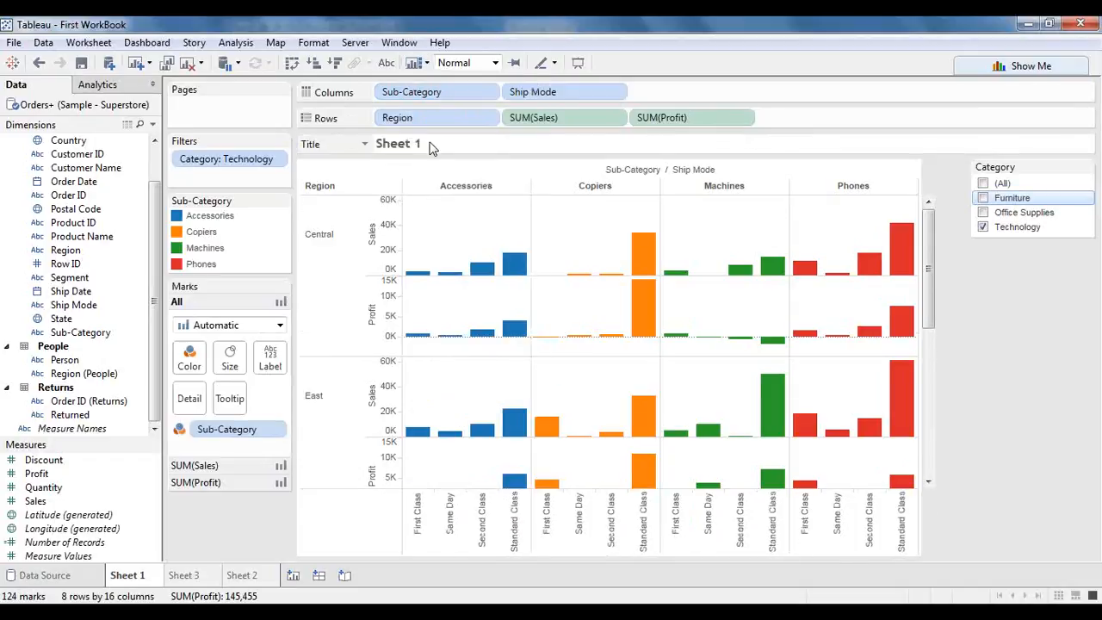
{"action": "left_click", "coordinate": [422, 63]}
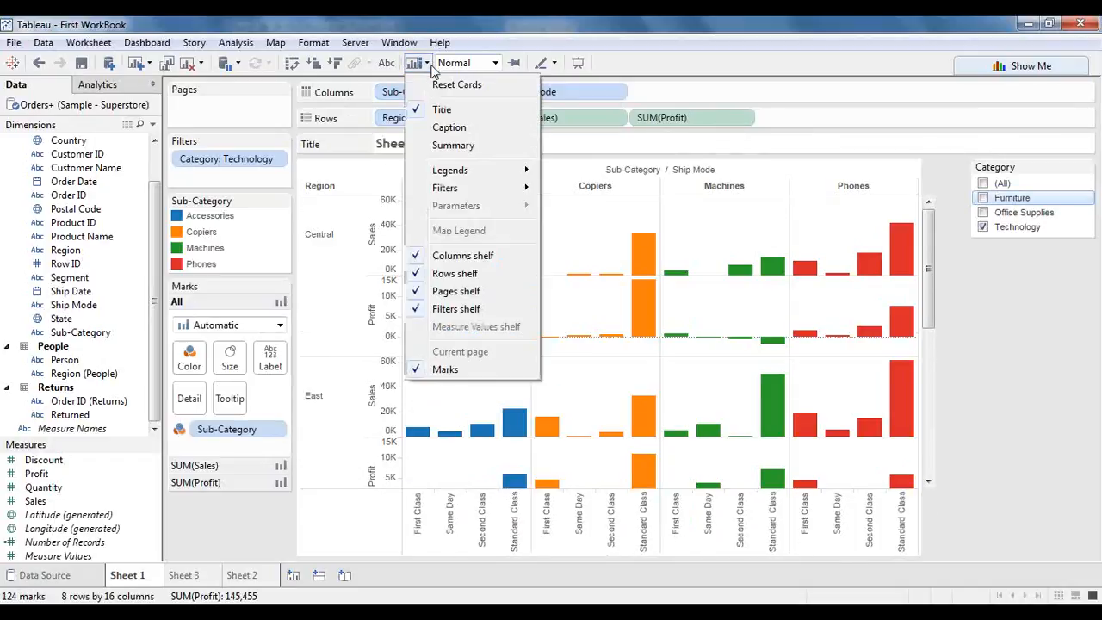
{"action": "left_click", "coordinate": [441, 127]}
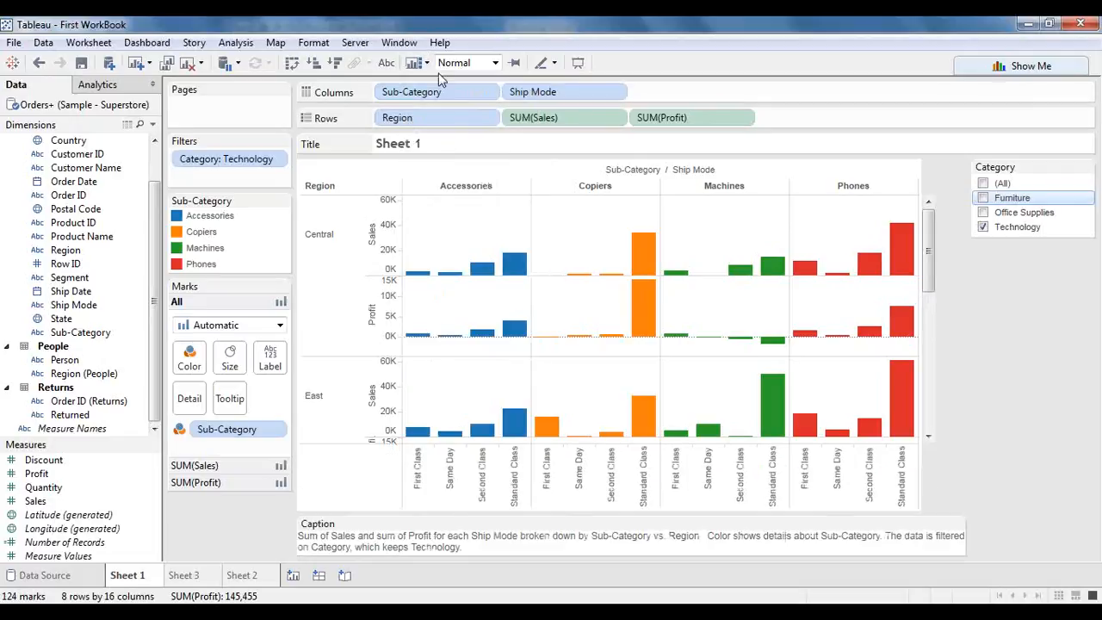
- Show the Summary card, look through its available statistics, and hide the card again
{"action": "left_click", "coordinate": [422, 64]}
{"action": "left_click", "coordinate": [448, 151]}
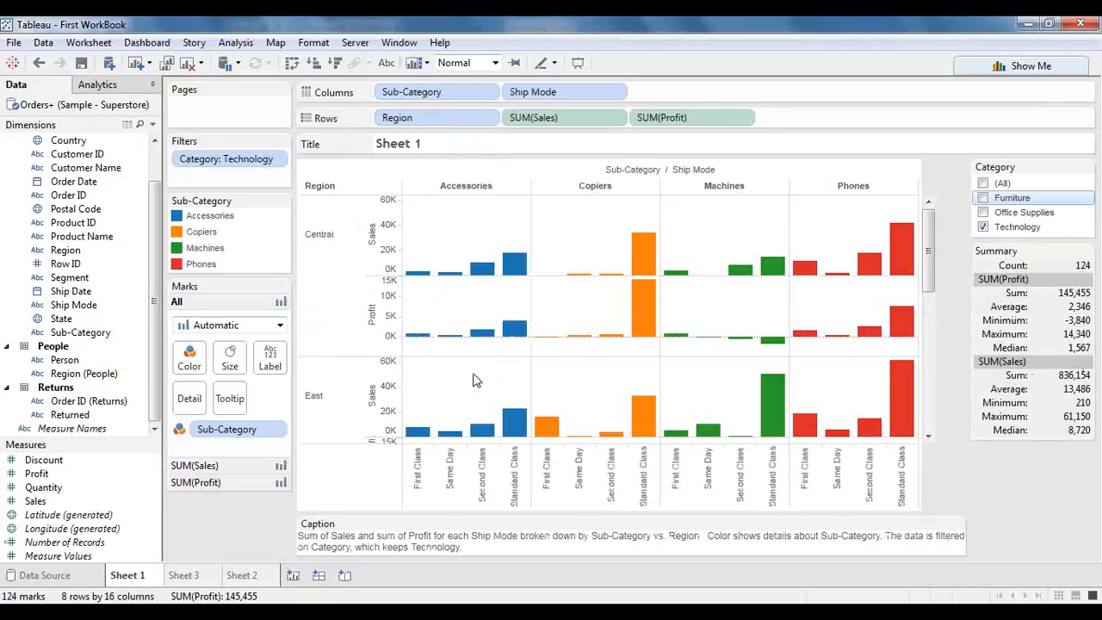
{"action": "left_click", "coordinate": [1086, 251]}
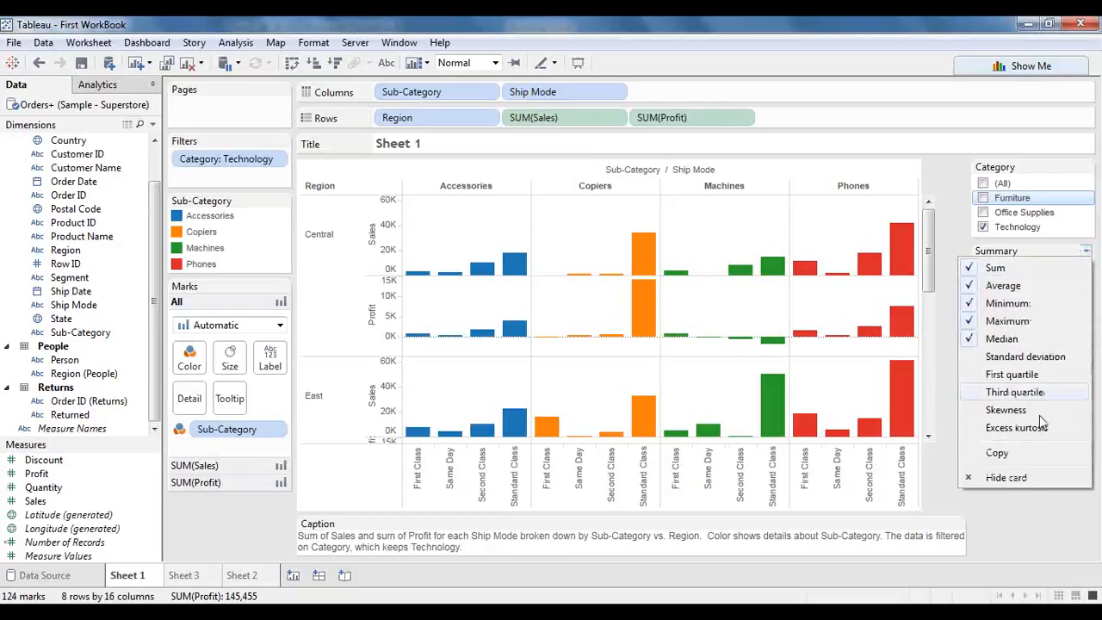
{"action": "left_click", "coordinate": [1007, 478]}
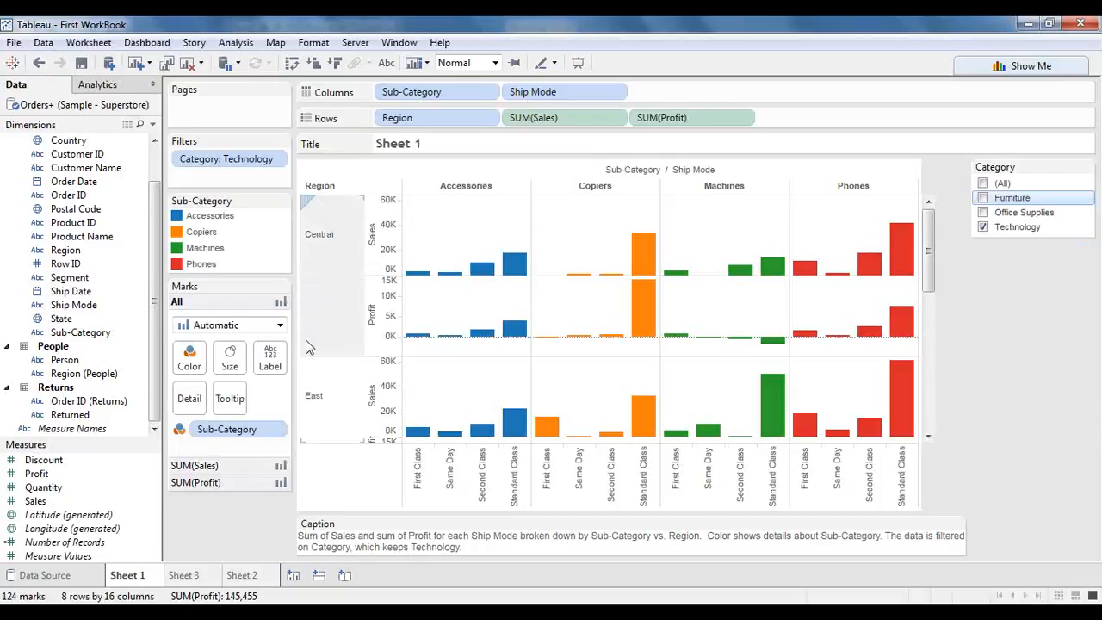
- Reset the cards of Sheet 1 to their default layout
{"action": "left_click", "coordinate": [426, 63]}
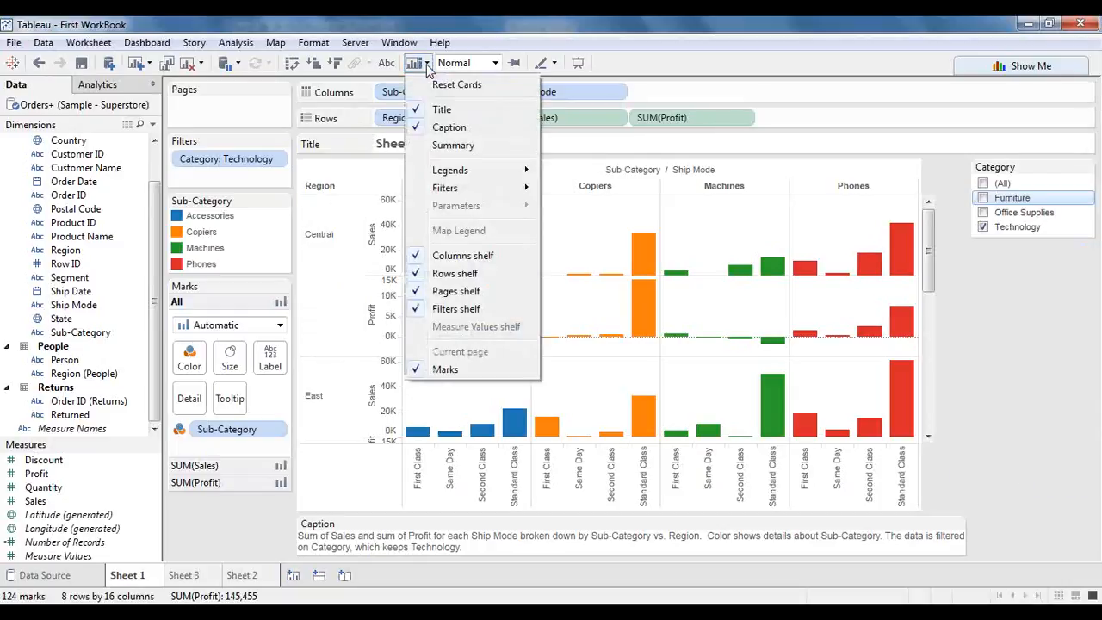
{"action": "left_click", "coordinate": [454, 87]}
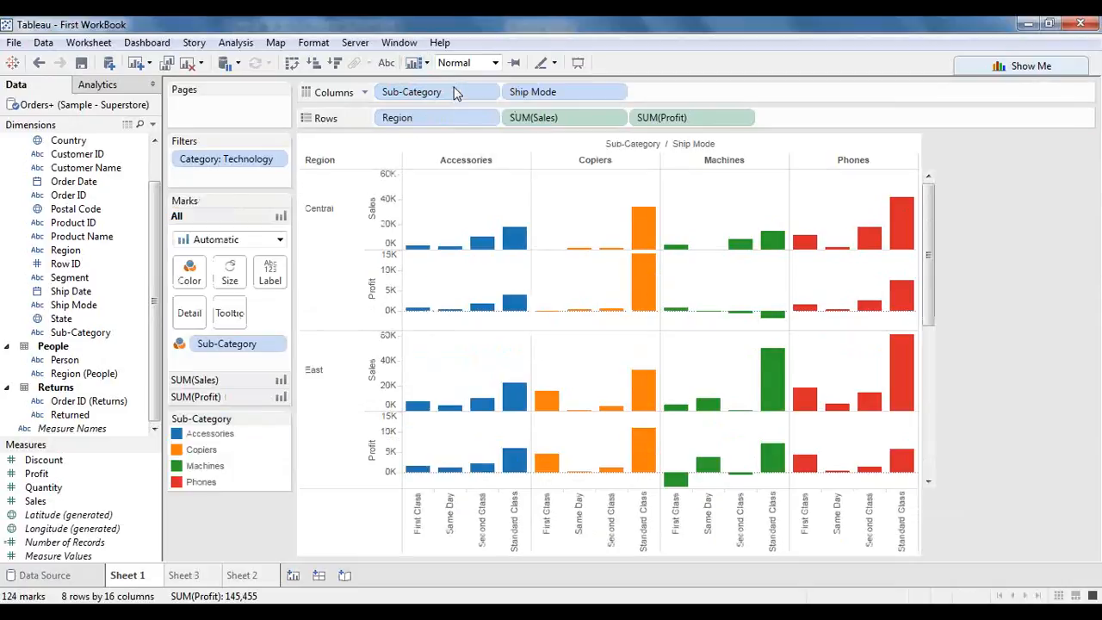
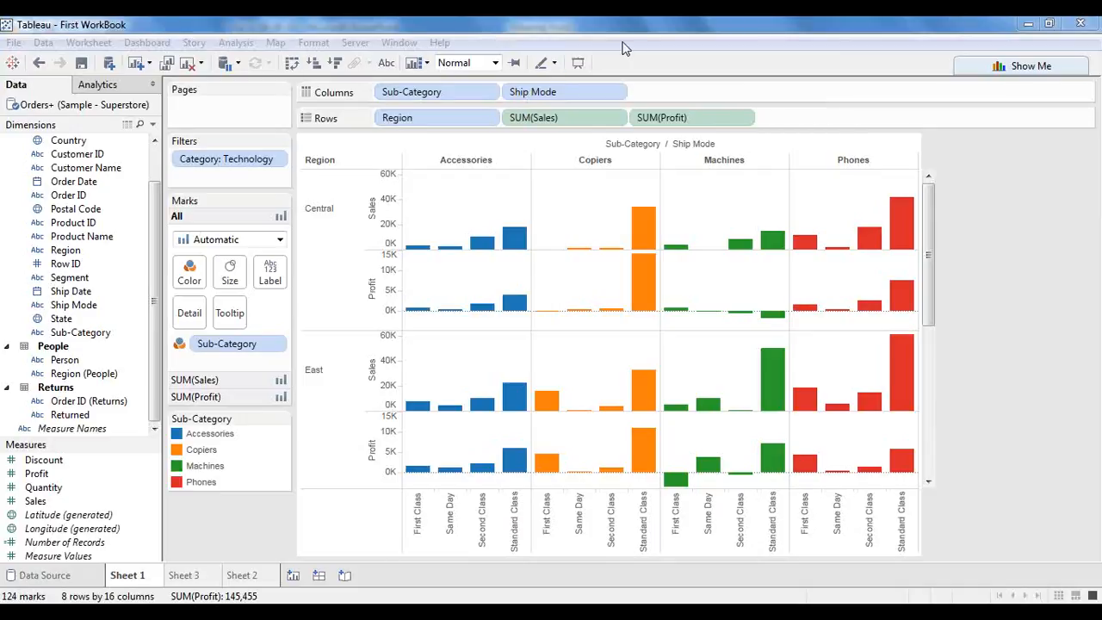
- Preview Sheet 1 in presentation mode twice, returning to the normal workspace each time
{"action": "left_click", "coordinate": [665, 35]}
{"action": "left_click", "coordinate": [1063, 58]}
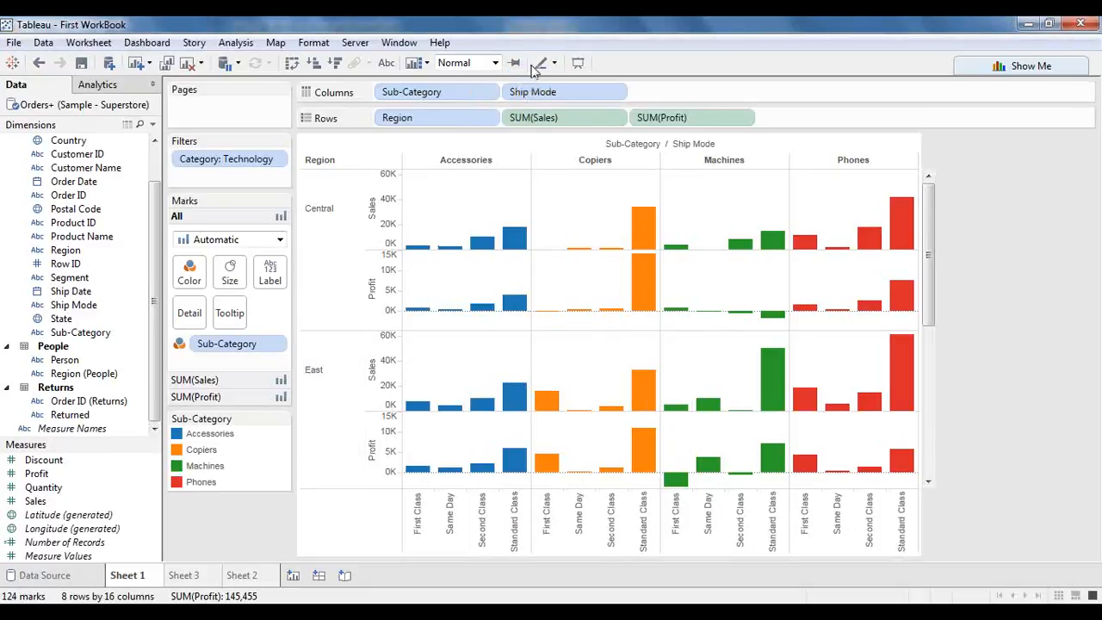
{"action": "left_click", "coordinate": [577, 63]}
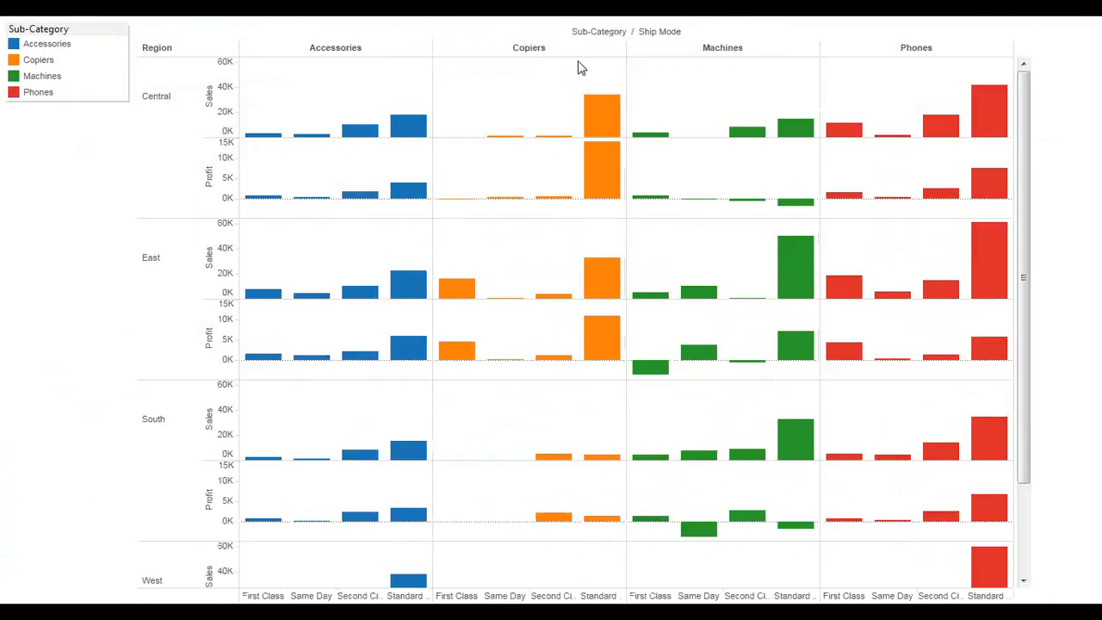
{"action": "key", "text": "Escape"}
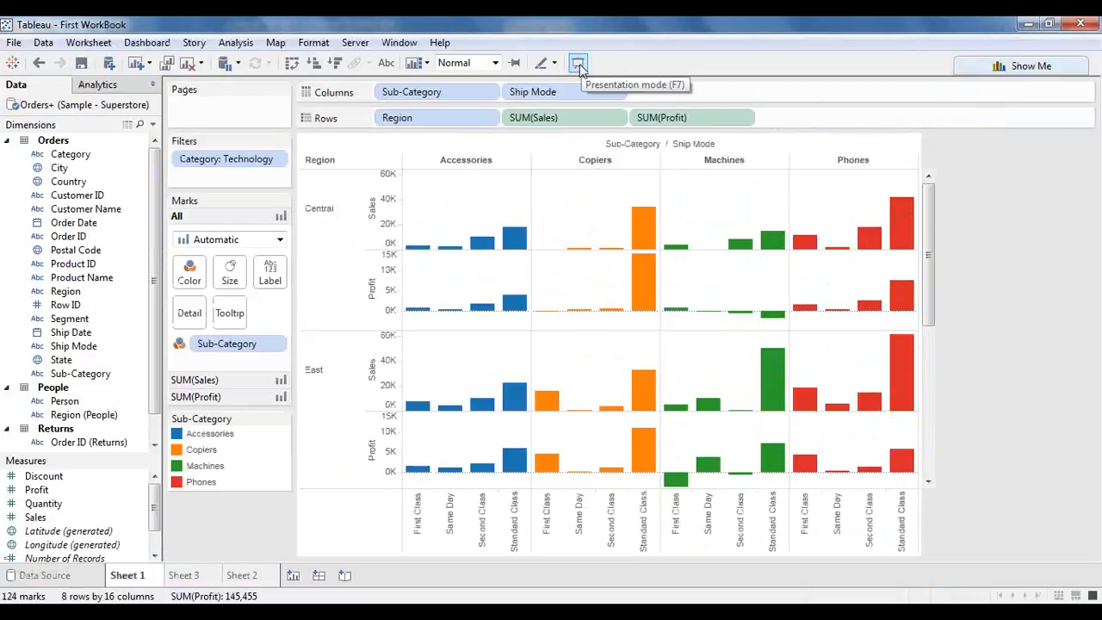
{"action": "left_click", "coordinate": [577, 66]}
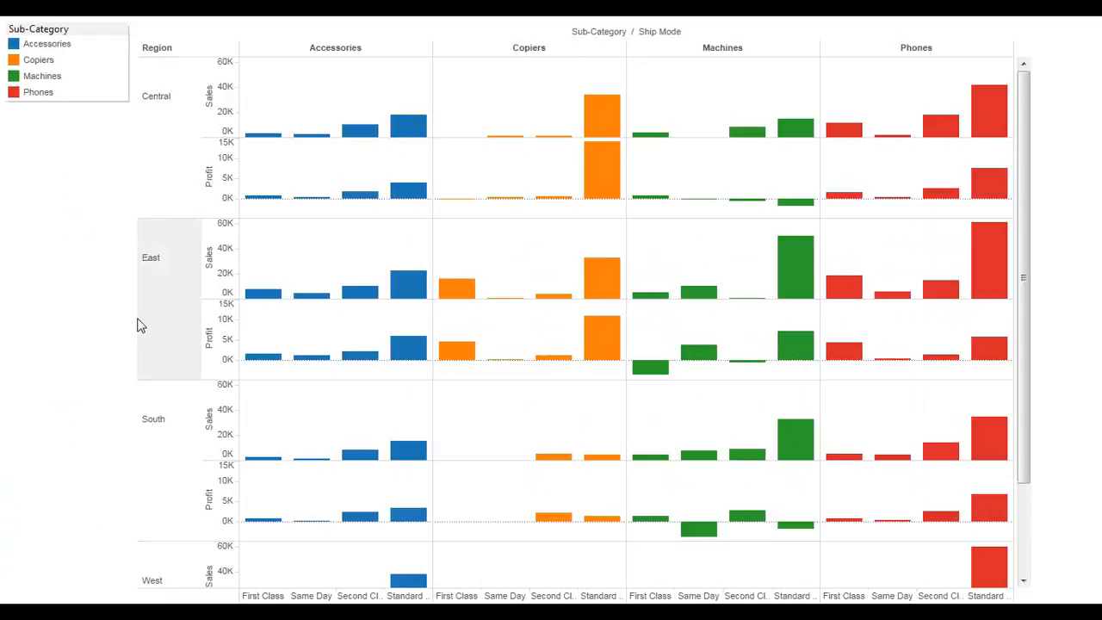
{"action": "key", "text": "Escape"}
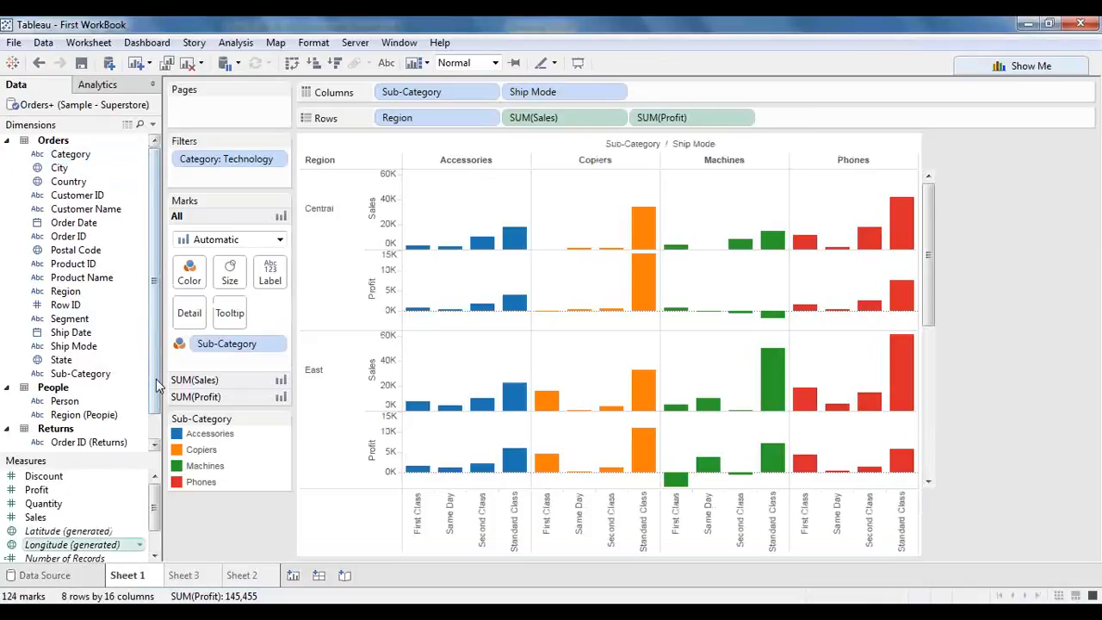
- Bring up the analytics objects and remove Ship Mode from Columns and SUM(Profit) from Rows
{"action": "left_click", "coordinate": [117, 87]}
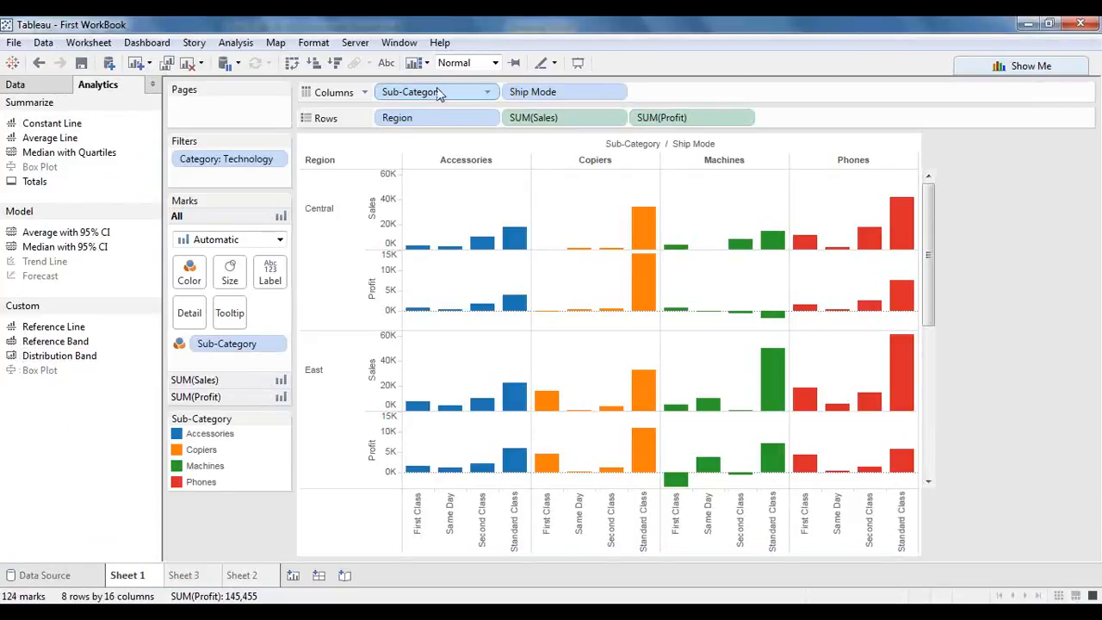
{"action": "left_click_drag", "start_coordinate": [529, 92], "coordinate": [1009, 223]}
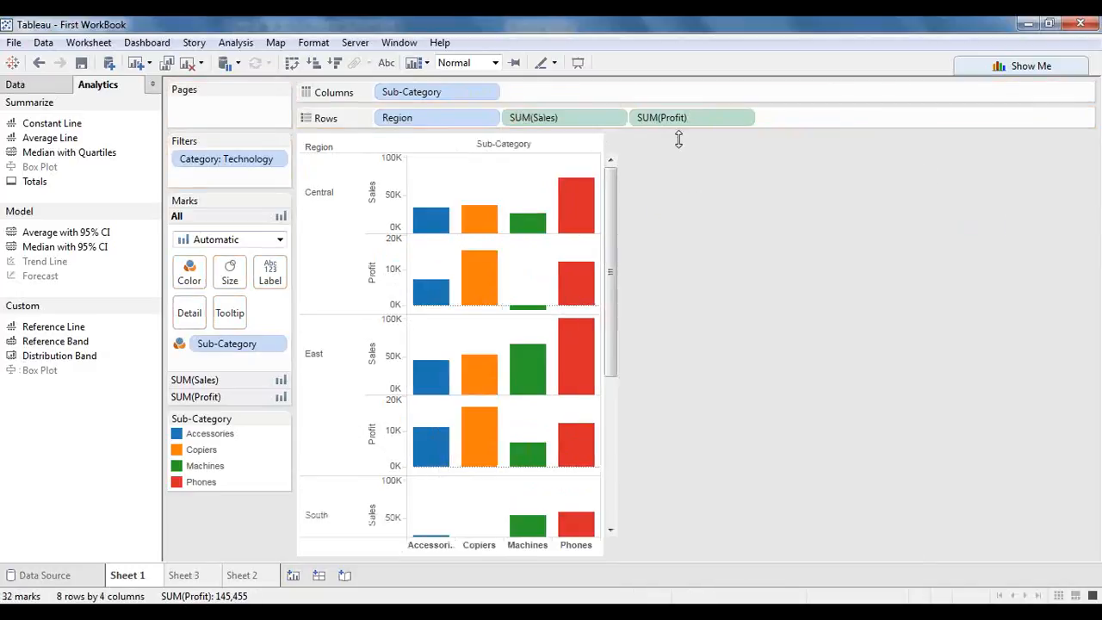
{"action": "left_click_drag", "start_coordinate": [661, 117], "coordinate": [922, 260]}
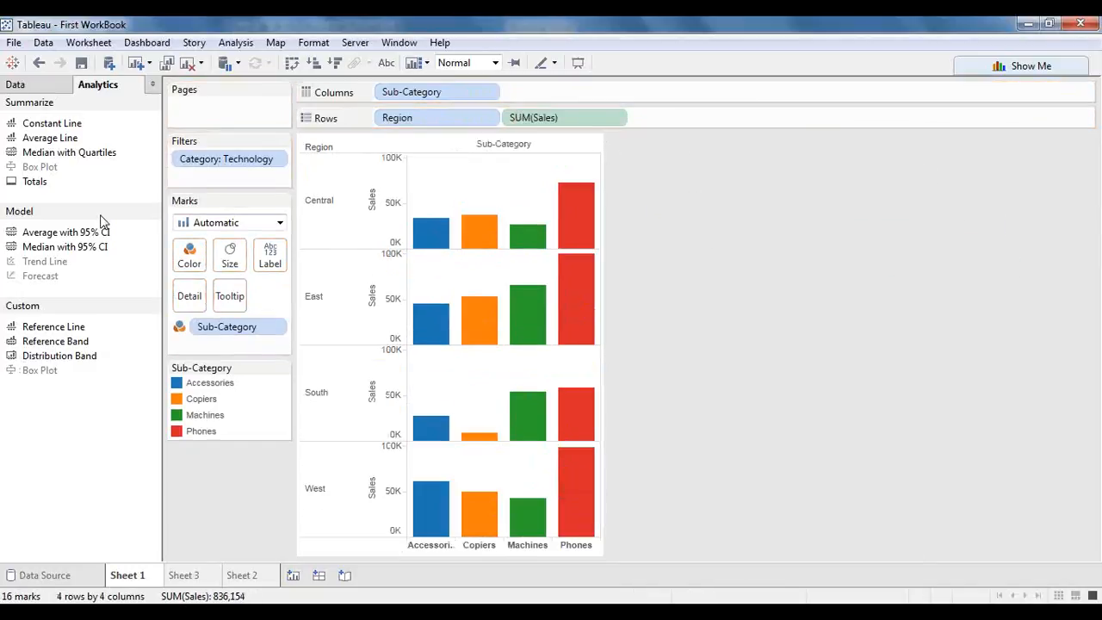
- Add an Average Line and a Median with Quartiles to the regional Sales bar charts
{"action": "double_click", "coordinate": [78, 147]}
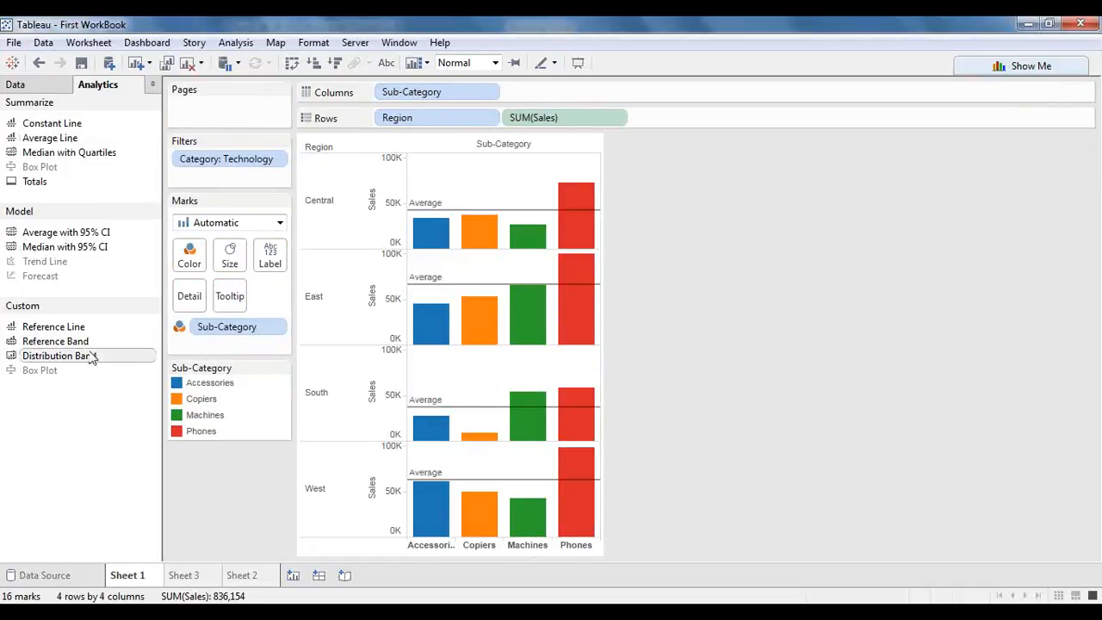
{"action": "double_click", "coordinate": [73, 153]}
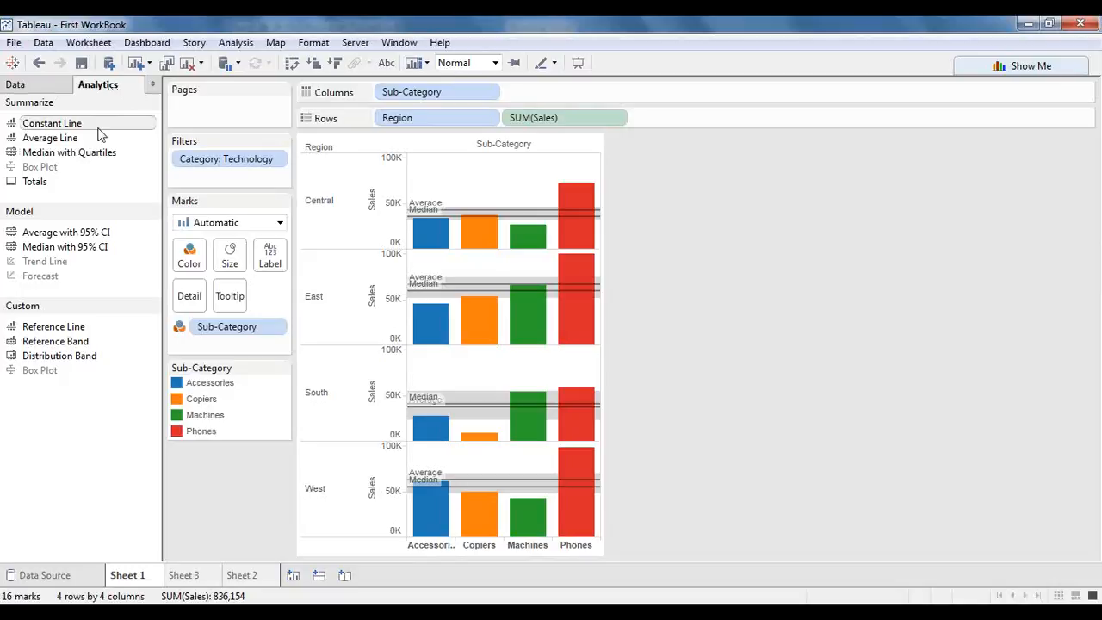
- Review the data fields, return to the analytics objects, and inspect the median line in the East region
{"action": "left_click", "coordinate": [33, 87]}
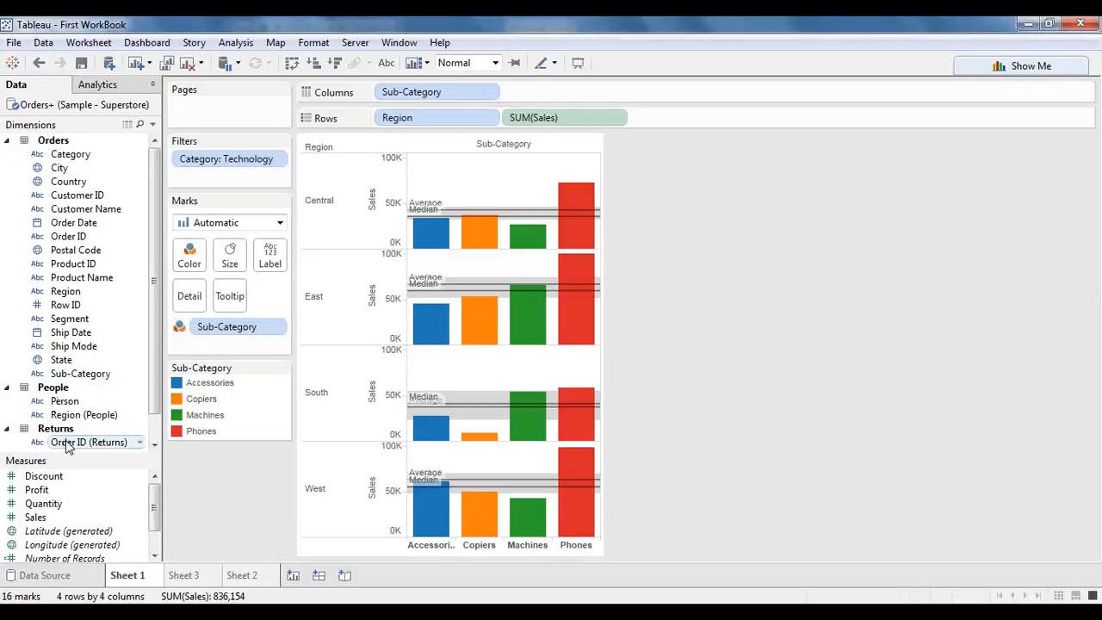
{"action": "scroll", "coordinate": [64, 445], "scroll_direction": "down", "scroll_amount": 1}
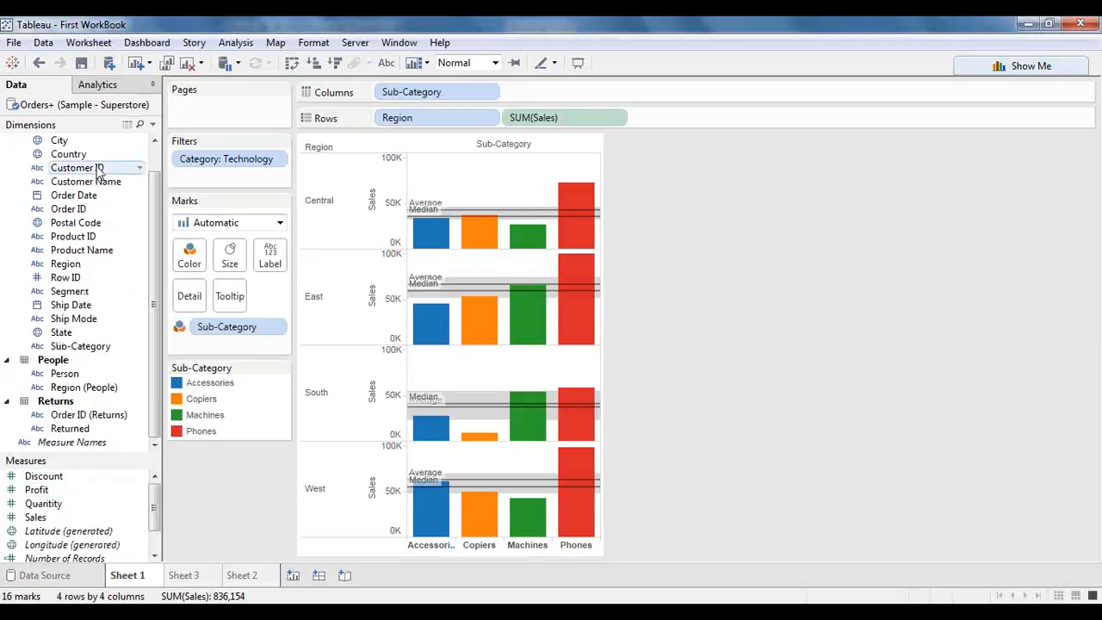
{"action": "left_click", "coordinate": [110, 86]}
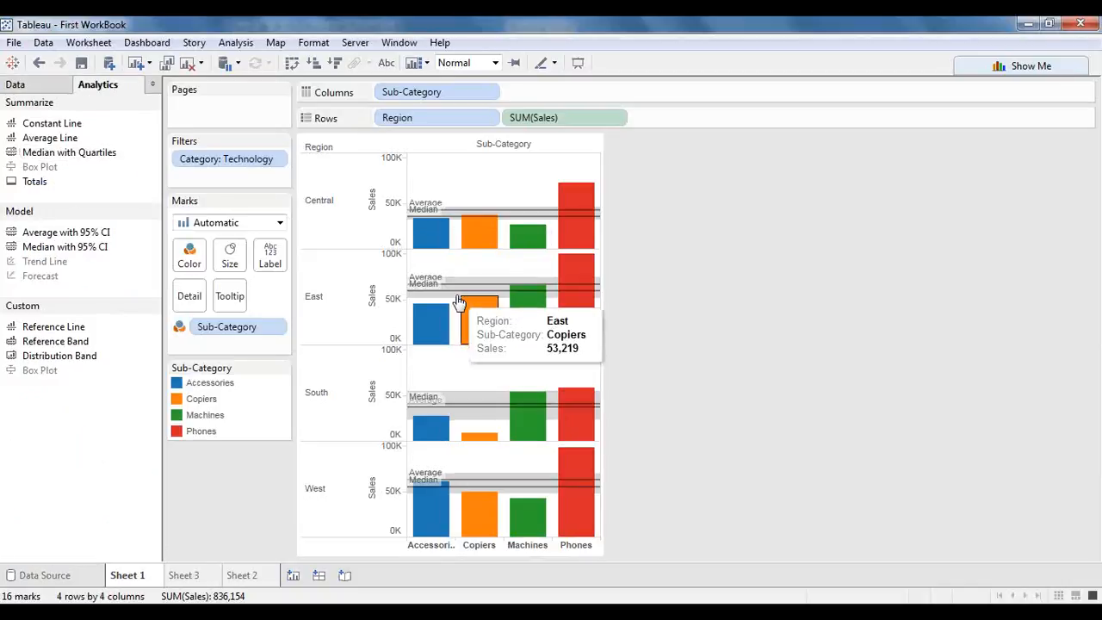
{"action": "mouse_move", "coordinate": [502, 298]}
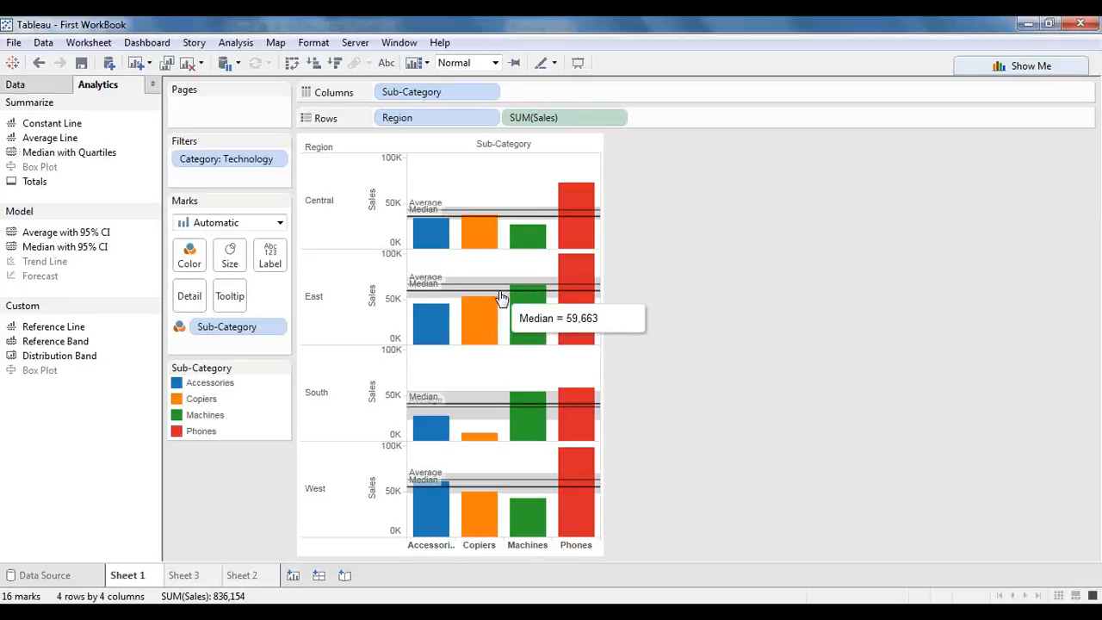
{"action": "mouse_move", "coordinate": [413, 222]}
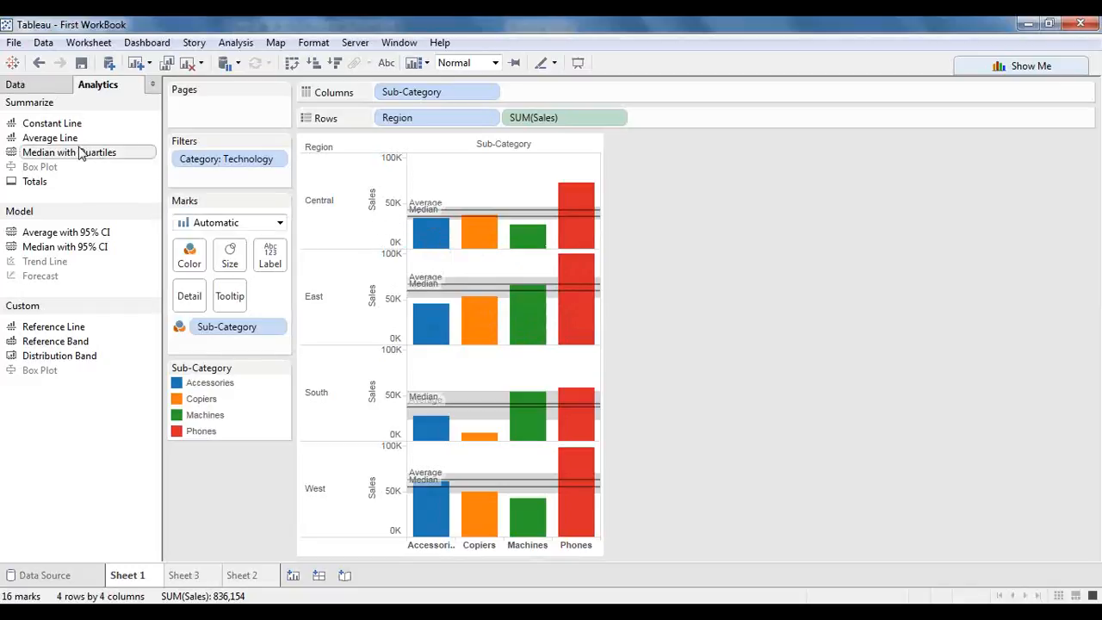
- Return to the data fields and search them for "stat" and for "profi"
{"action": "left_click", "coordinate": [55, 89]}
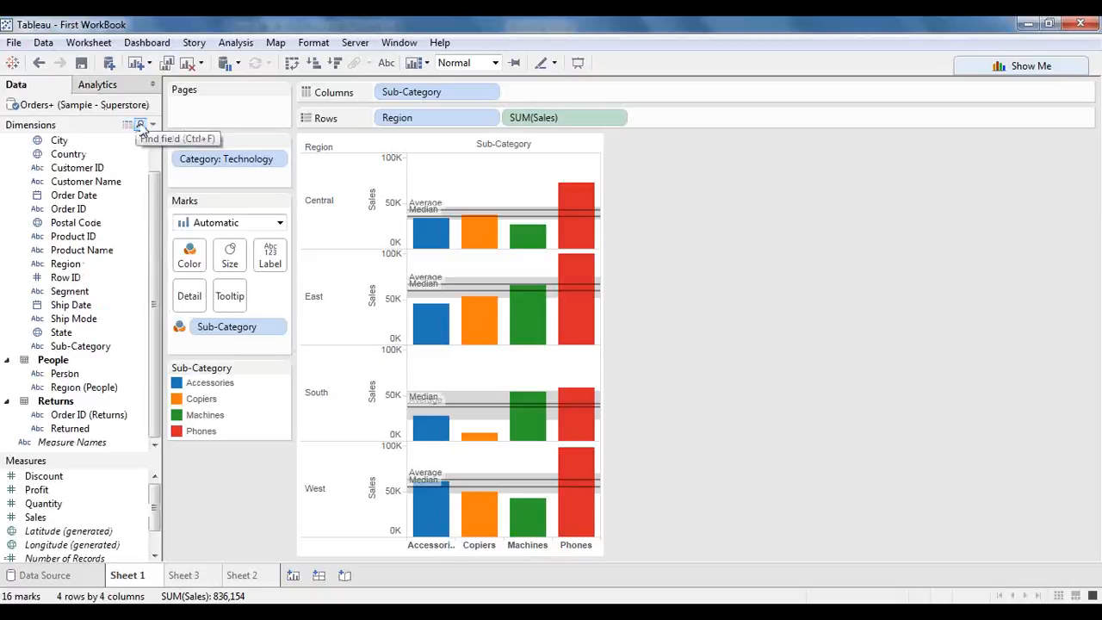
{"action": "left_click", "coordinate": [139, 125]}
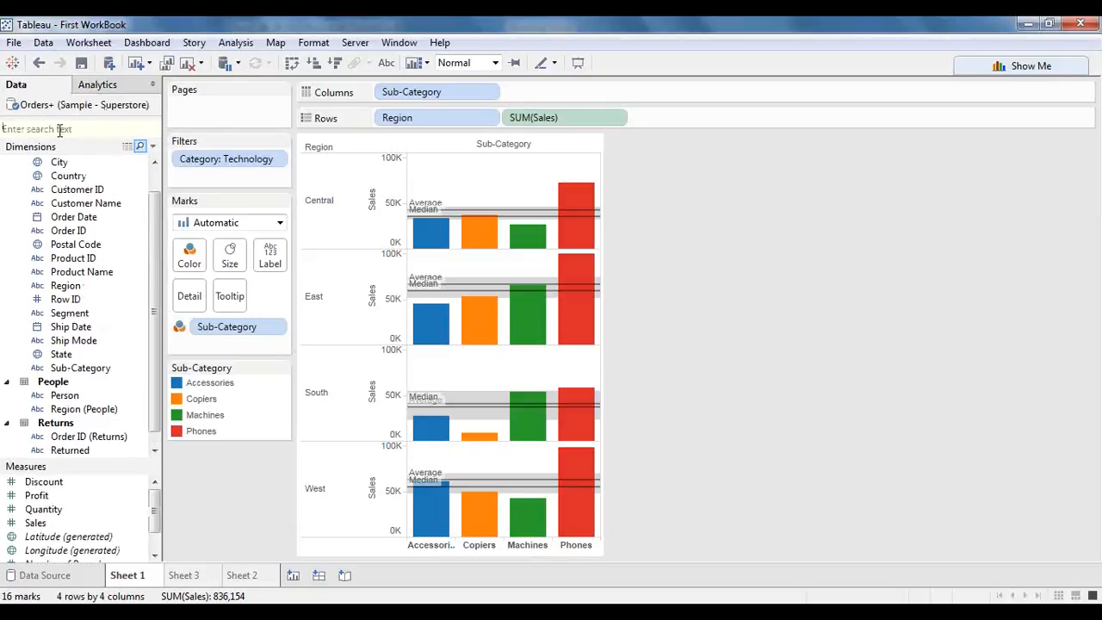
{"action": "type", "text": "stat"}
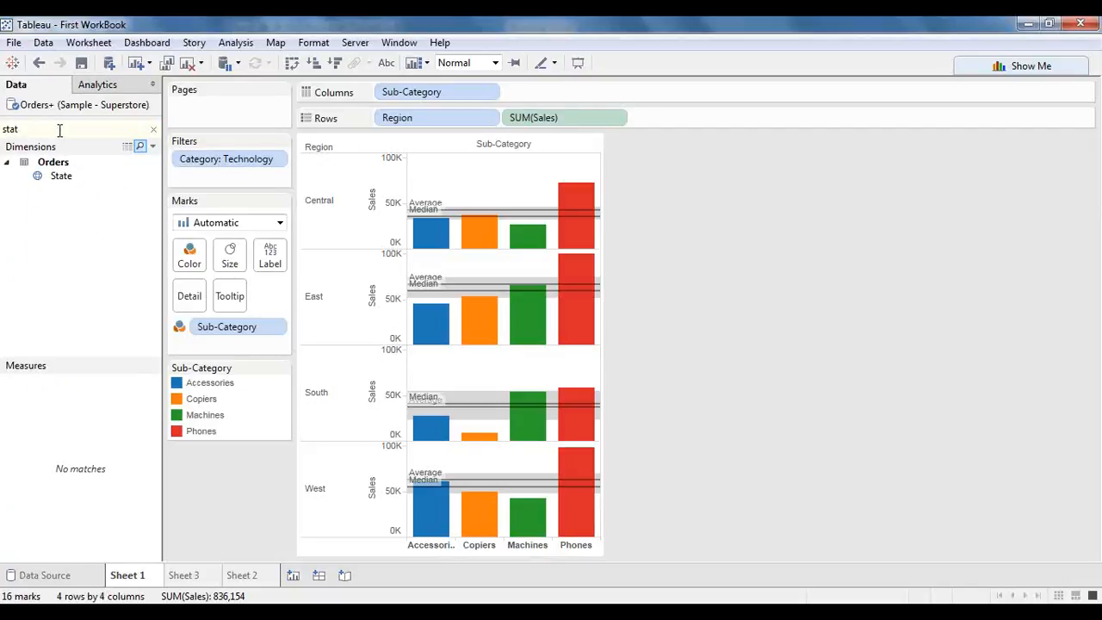
{"action": "key", "text": "BackSpace"}
{"action": "key", "text": "BackSpace"}
{"action": "key", "text": "BackSpace"}
{"action": "key", "text": "BackSpace"}
{"action": "type", "text": "profi"}
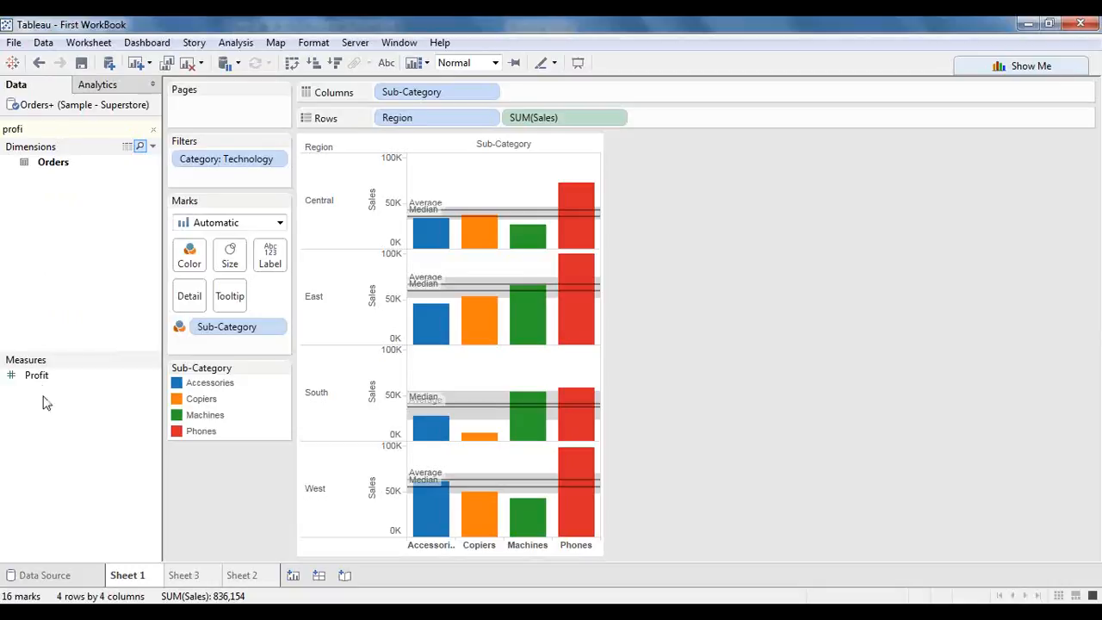
- Search the fields for "cat", clear the search text, and close the field search
{"action": "double_click", "coordinate": [48, 128]}
{"action": "type", "text": "cat"}
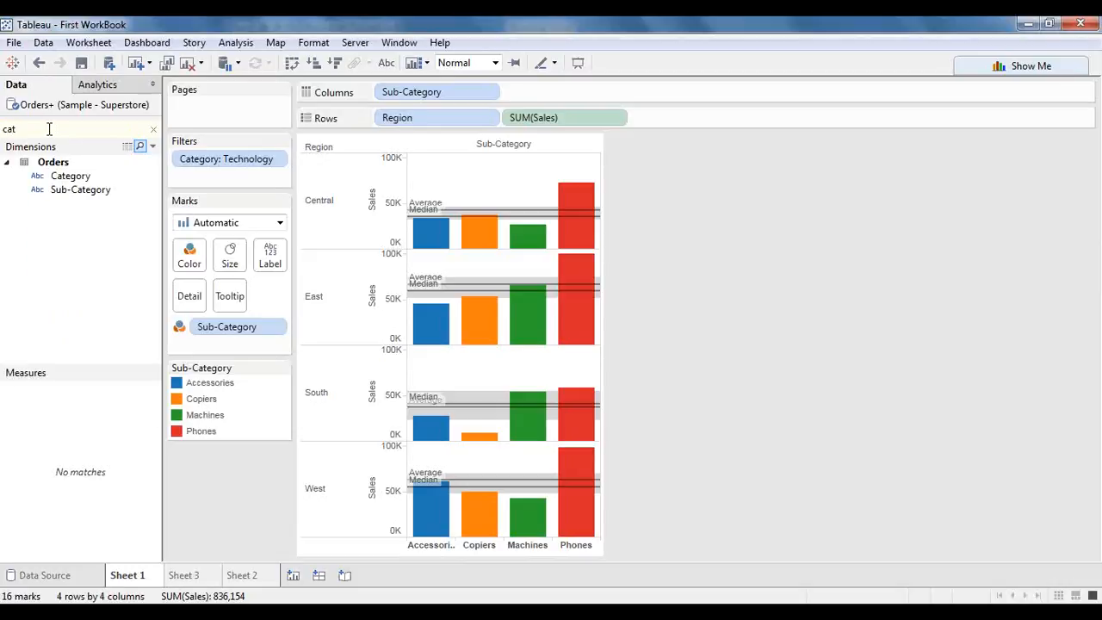
{"action": "key", "text": "BackSpace"}
{"action": "key", "text": "BackSpace"}
{"action": "key", "text": "BackSpace"}
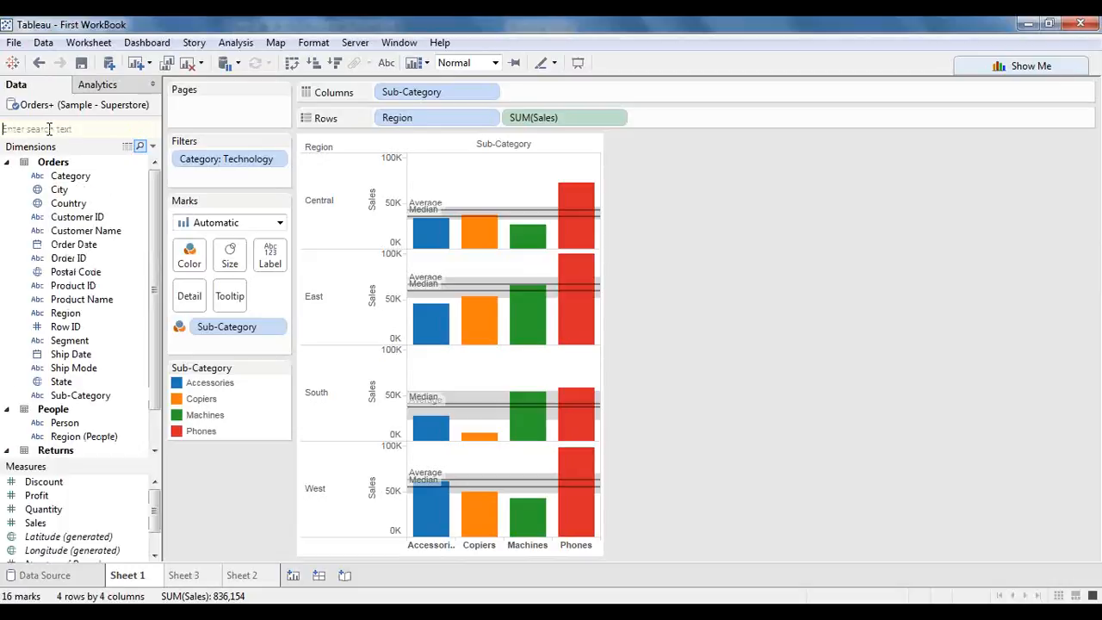
{"action": "left_click", "coordinate": [141, 146]}
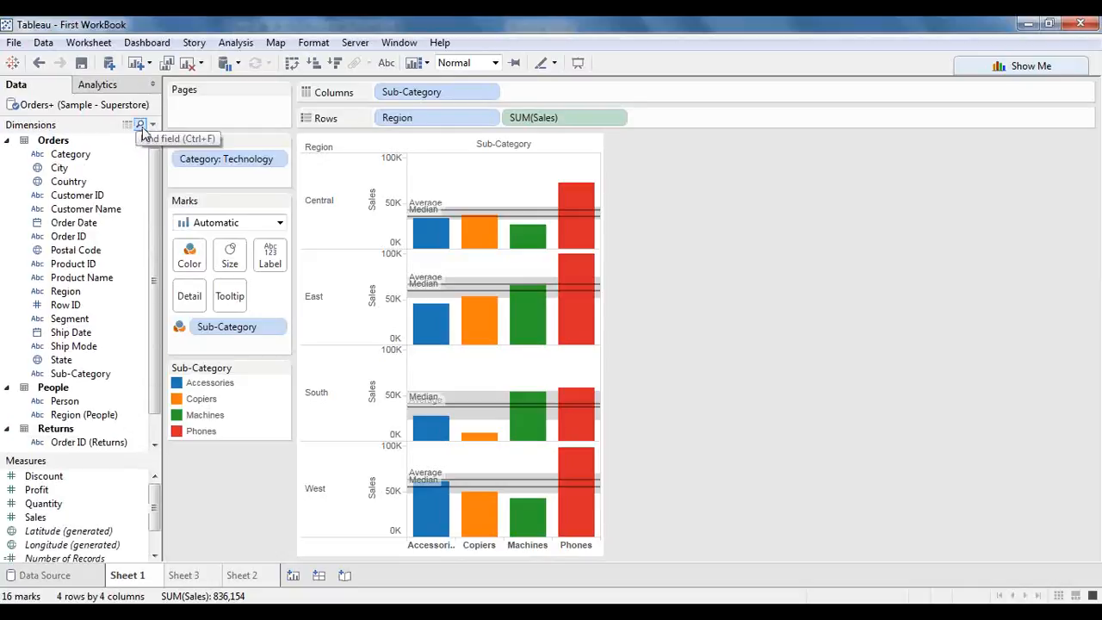
{"action": "left_click", "coordinate": [141, 126]}
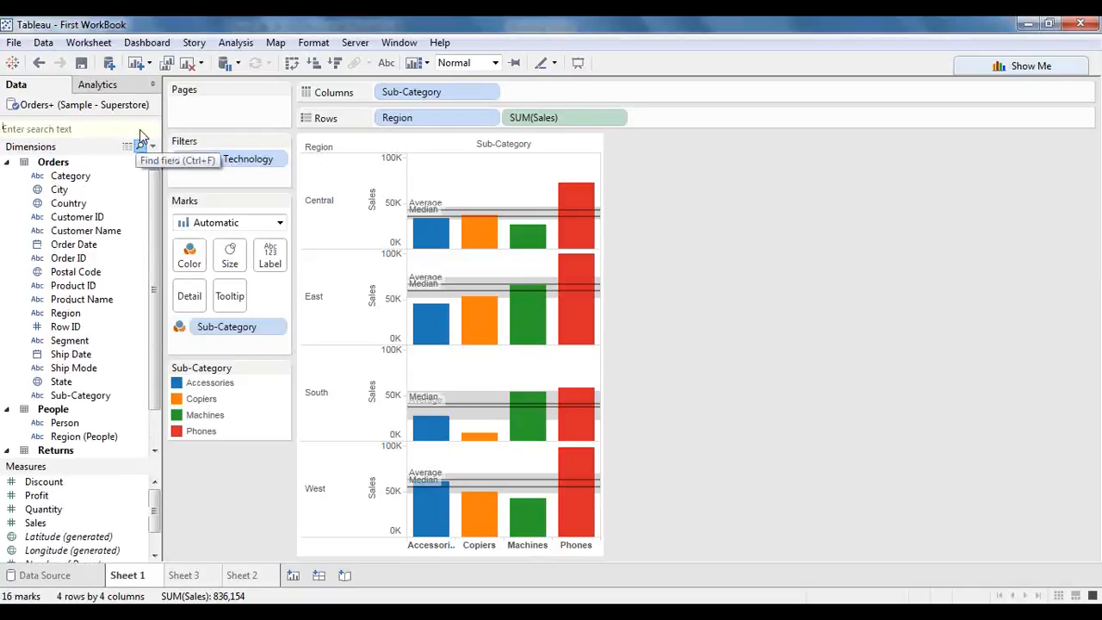
{"action": "left_click", "coordinate": [141, 145]}
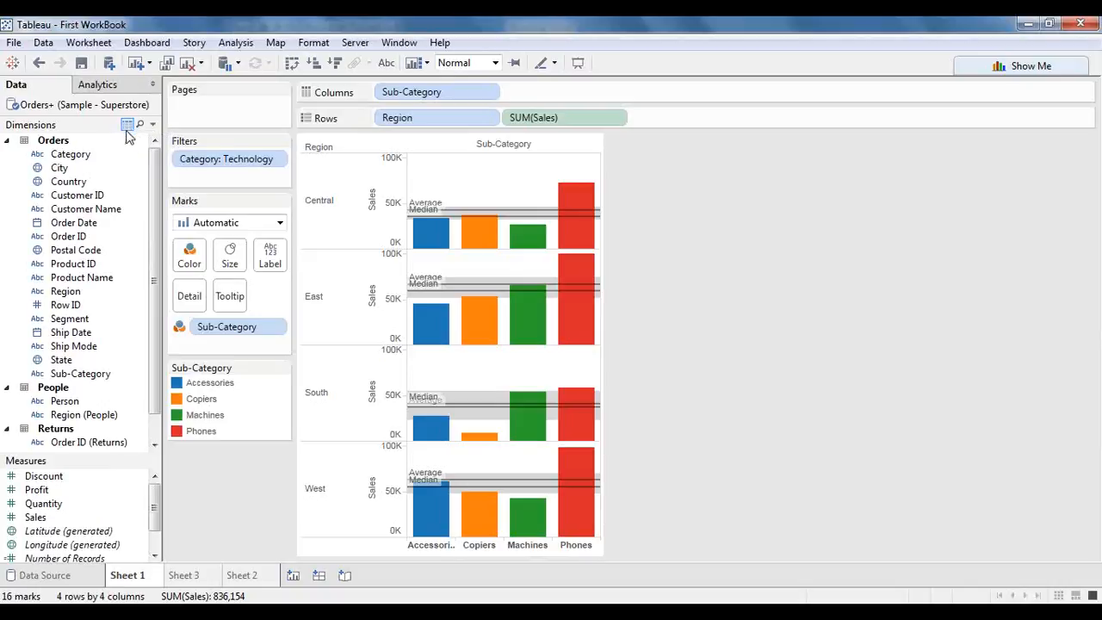
- View the underlying data rows of the Superstore source, close them, and review the dimensions, measures and a Machines bar
{"action": "left_click", "coordinate": [128, 127]}
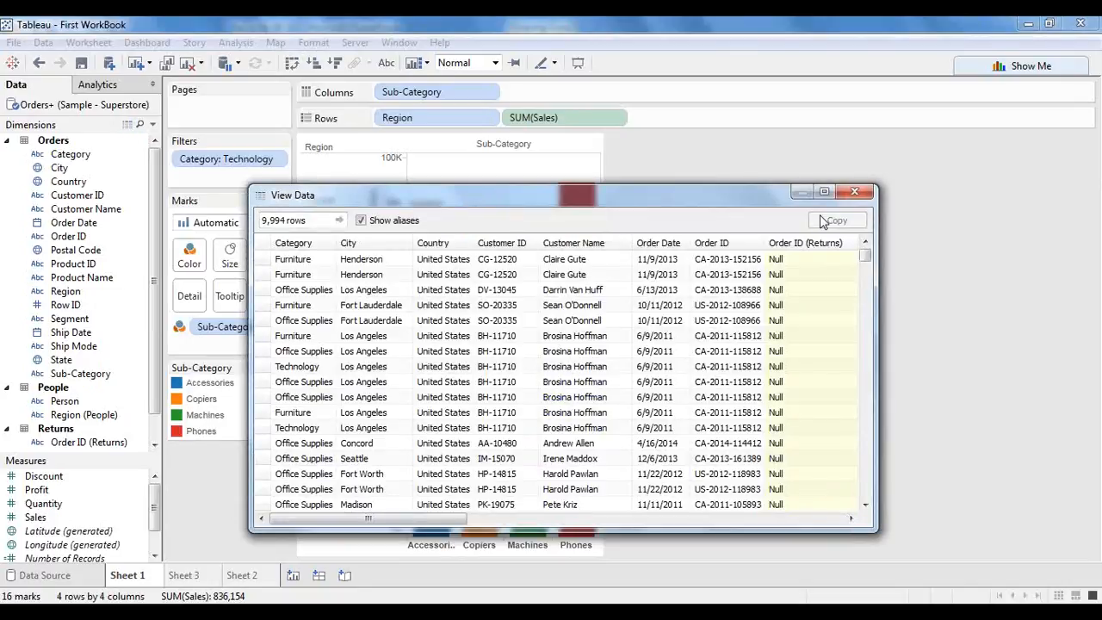
{"action": "left_click", "coordinate": [853, 191]}
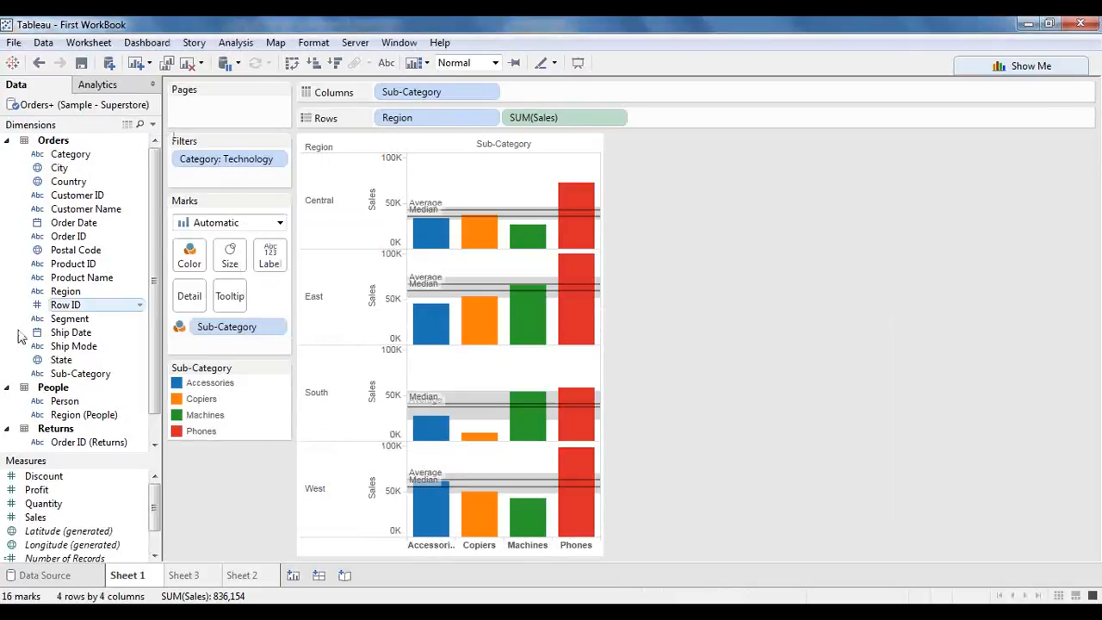
{"action": "scroll", "coordinate": [26, 331], "scroll_direction": "down", "scroll_amount": 1}
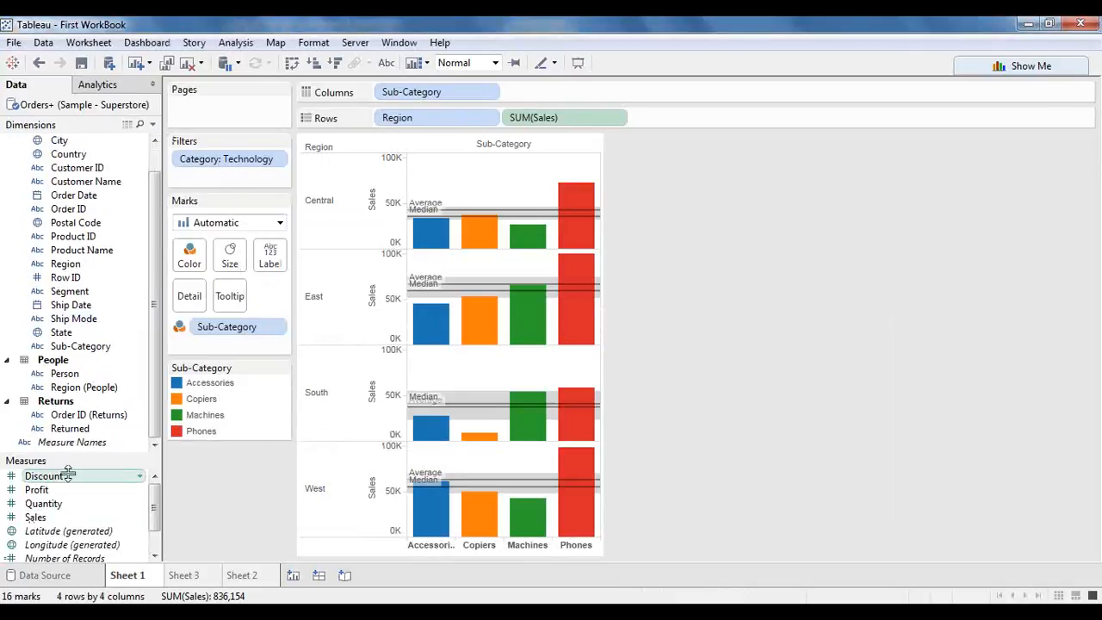
{"action": "scroll", "coordinate": [62, 334], "scroll_direction": "up", "scroll_amount": 1}
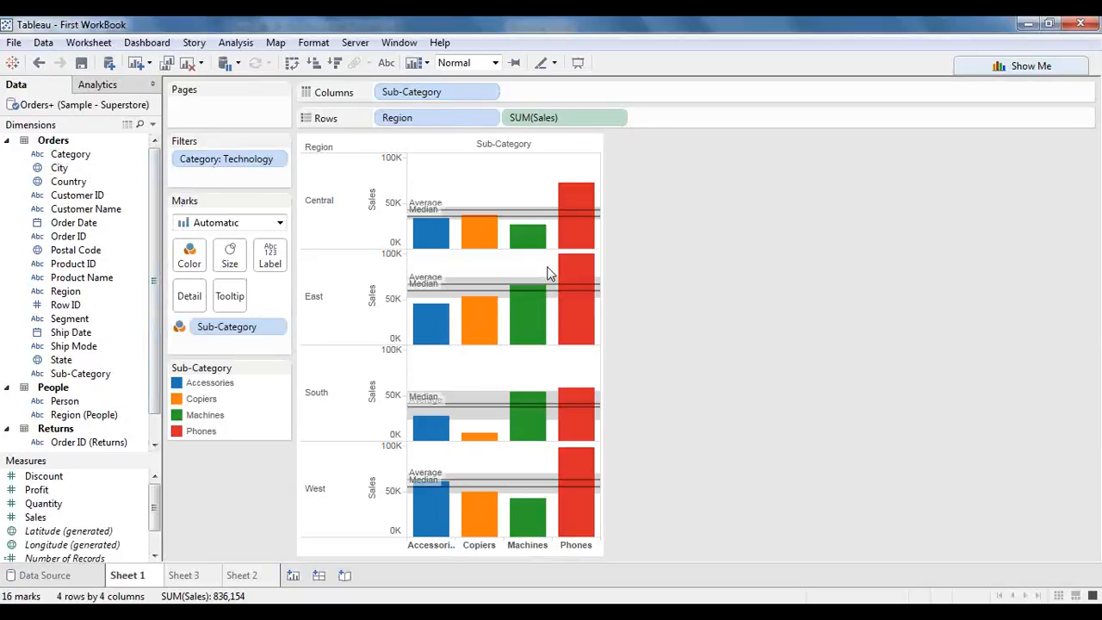
{"action": "mouse_move", "coordinate": [493, 247]}
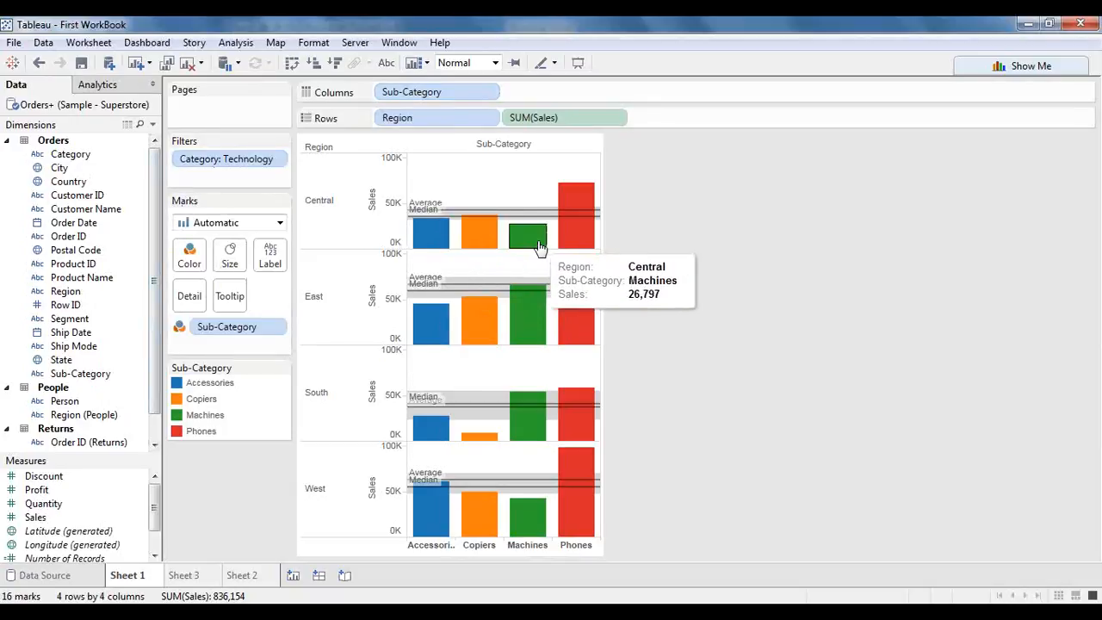
- Switch to Sheet 2 and examine the Marks card options alongside the Profit and Sales scatter plot
{"action": "left_click", "coordinate": [243, 577]}
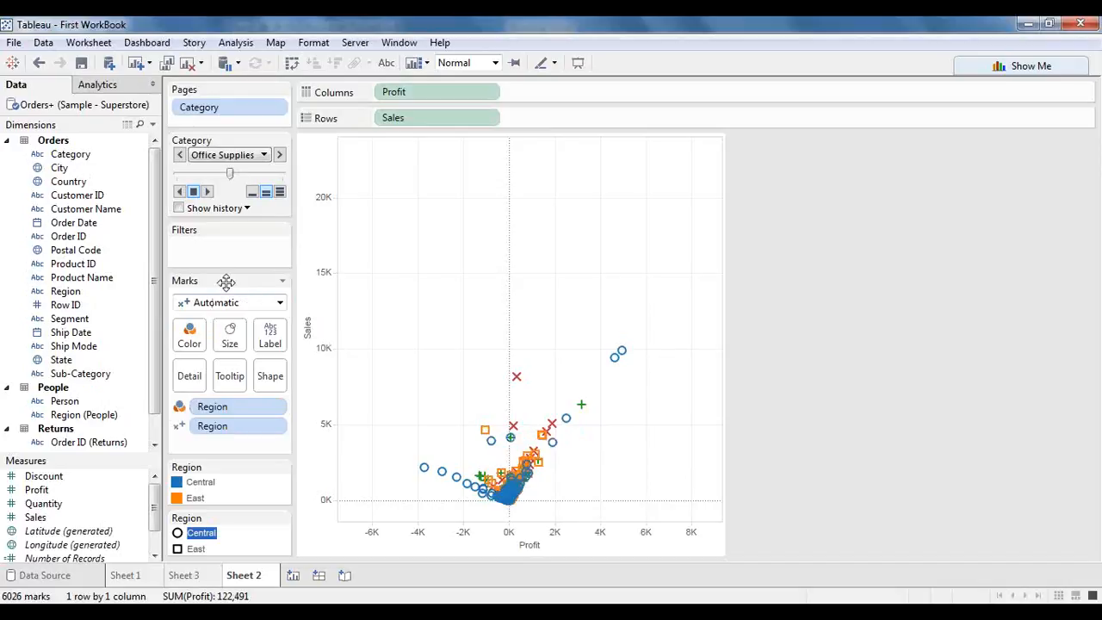
{"action": "left_click", "coordinate": [284, 284]}
{"action": "left_click", "coordinate": [175, 282]}
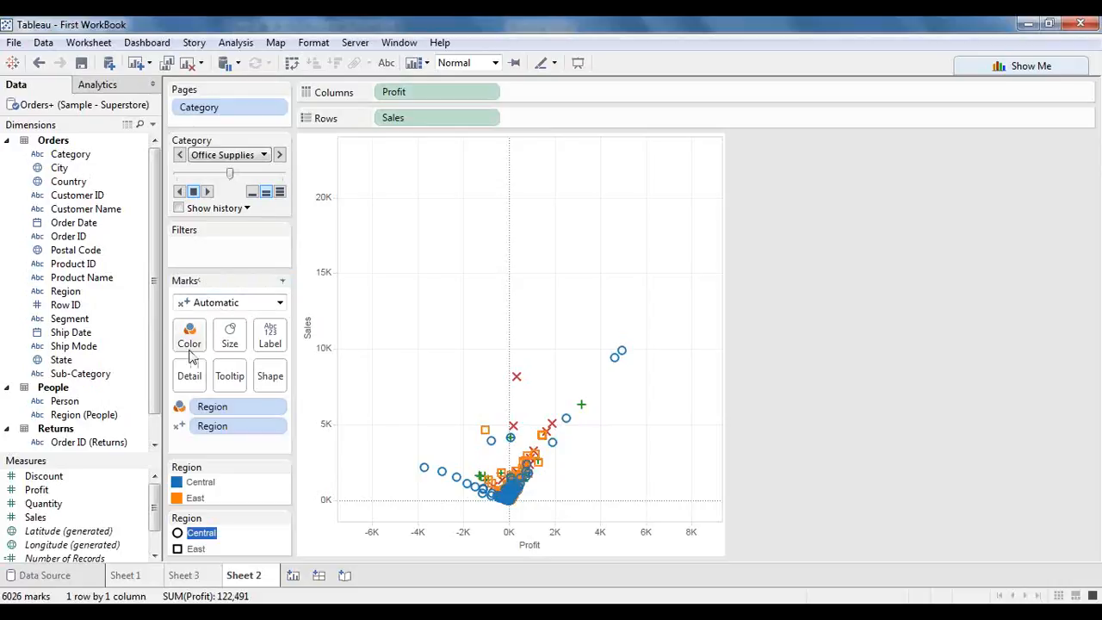
{"action": "mouse_move", "coordinate": [512, 424]}
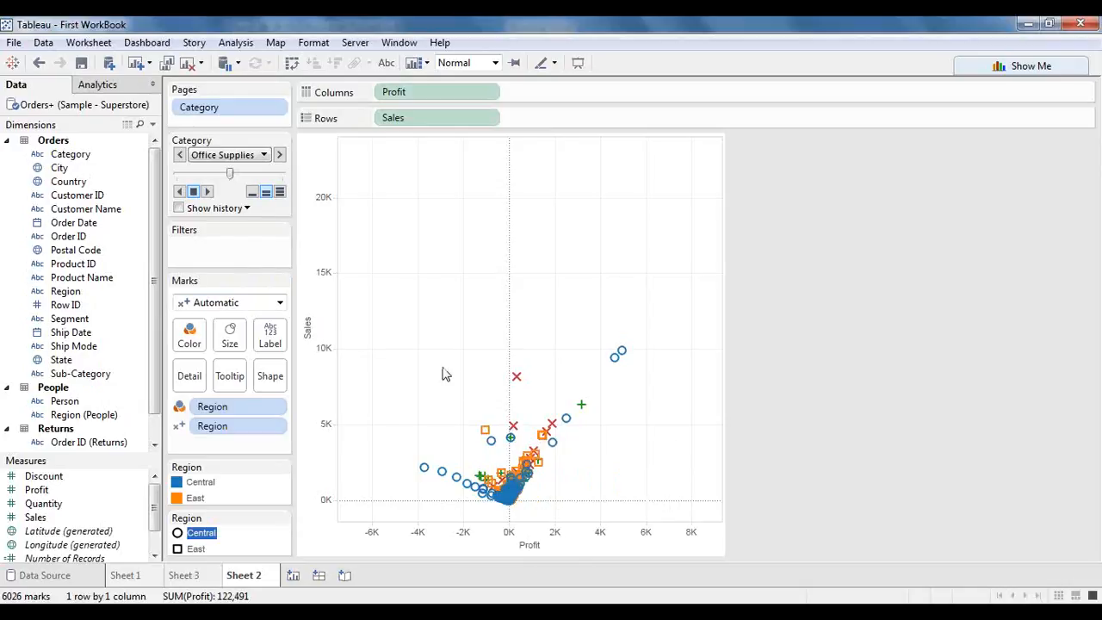
{"action": "left_click", "coordinate": [487, 37]}
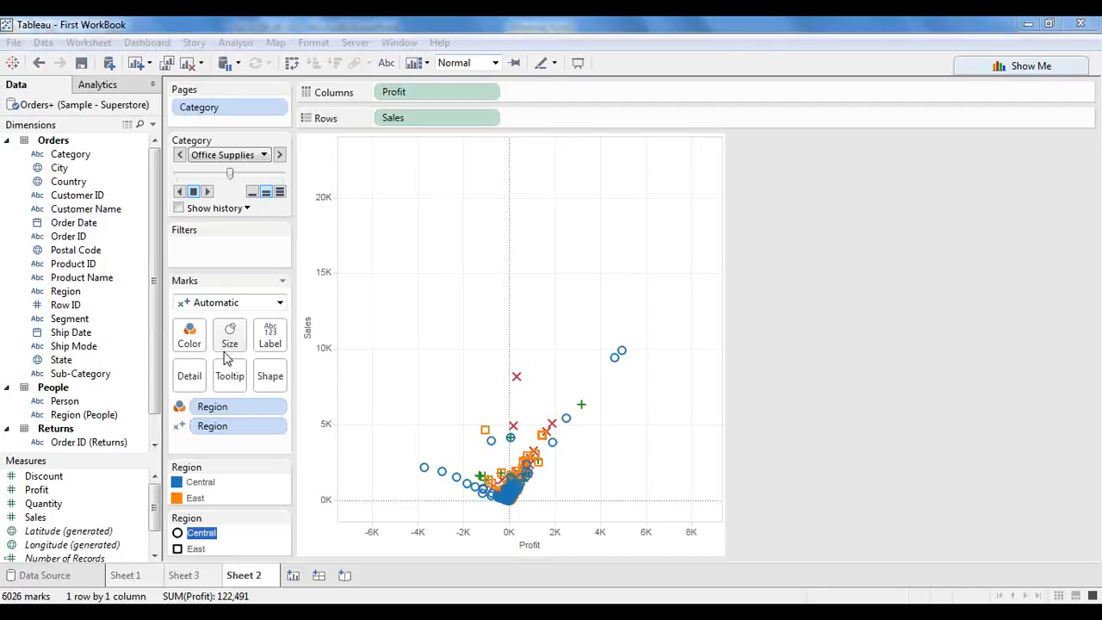
{"action": "mouse_move", "coordinate": [518, 383]}
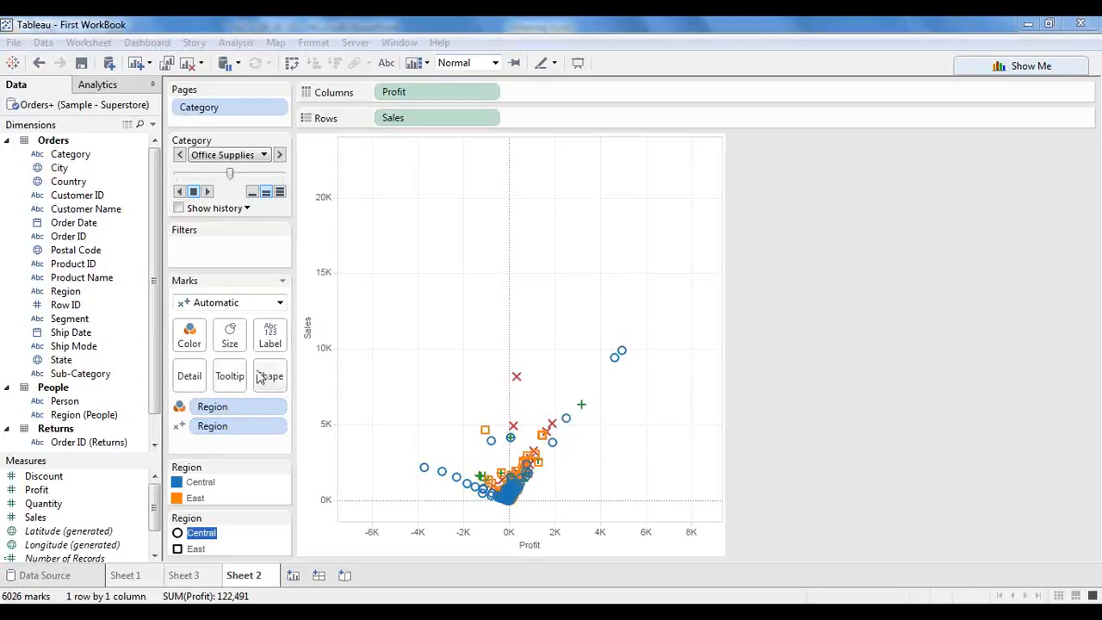
{"action": "left_click", "coordinate": [230, 371]}
{"action": "left_click", "coordinate": [434, 285]}
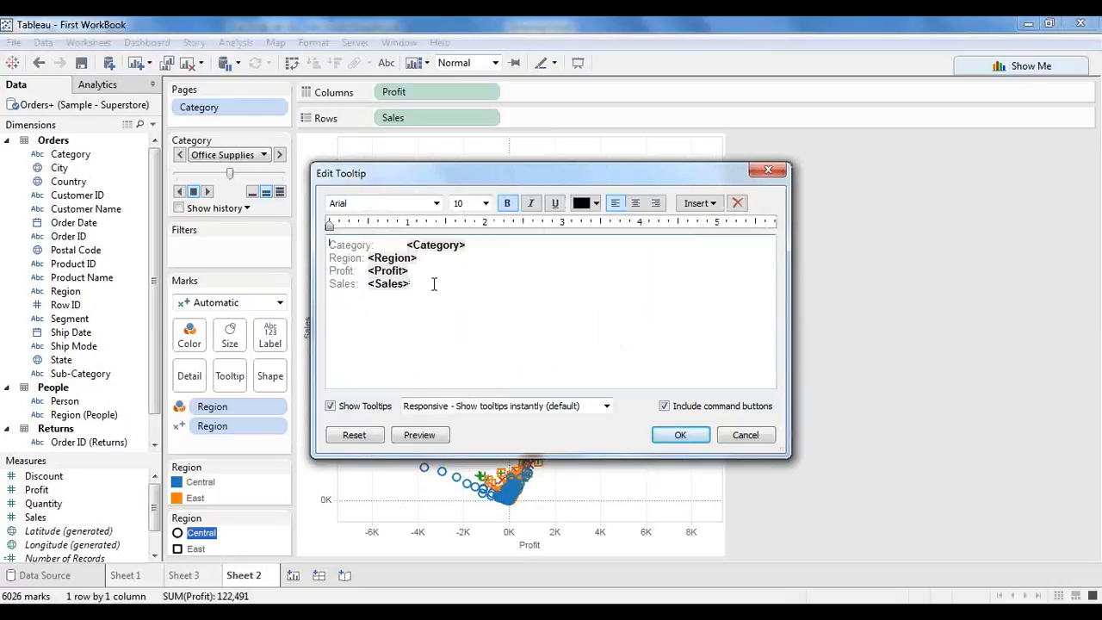
{"action": "left_click", "coordinate": [769, 169]}
- Edit the scatter plot's tooltip so the Profit field uses font size 11
{"action": "left_click", "coordinate": [230, 375]}
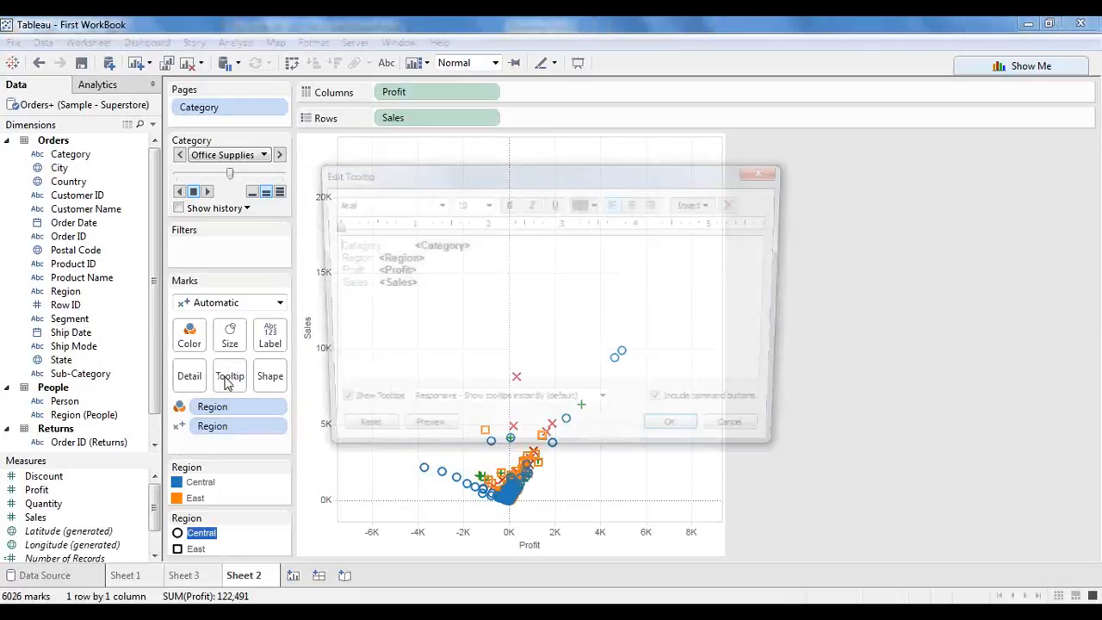
{"action": "left_click", "coordinate": [417, 273]}
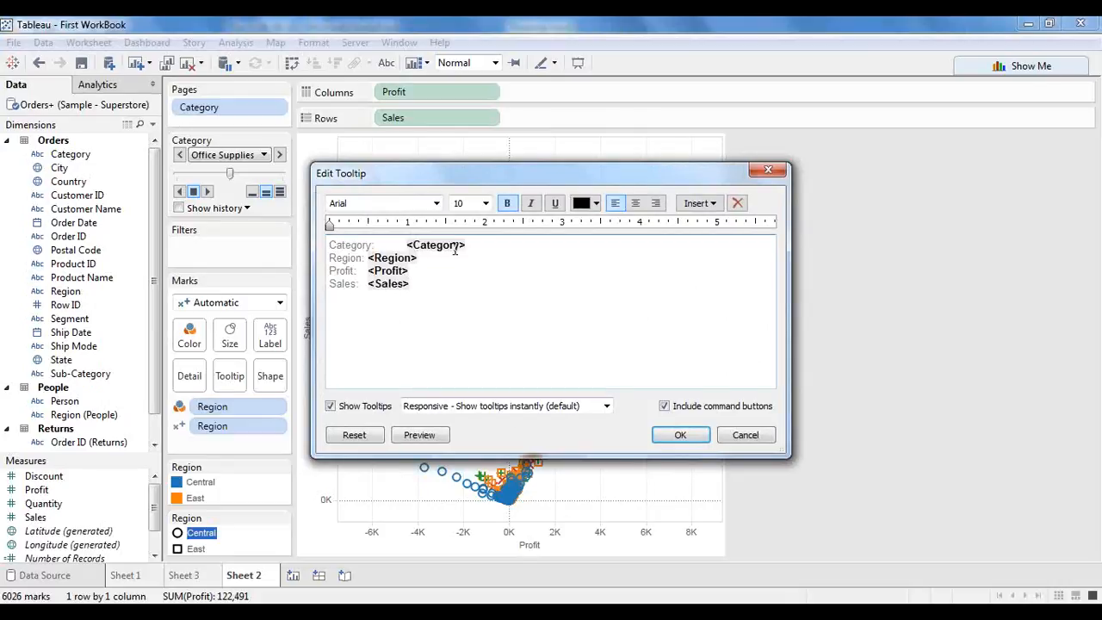
{"action": "left_click_drag", "start_coordinate": [504, 243], "coordinate": [321, 236]}
{"action": "left_click_drag", "start_coordinate": [412, 272], "coordinate": [369, 271]}
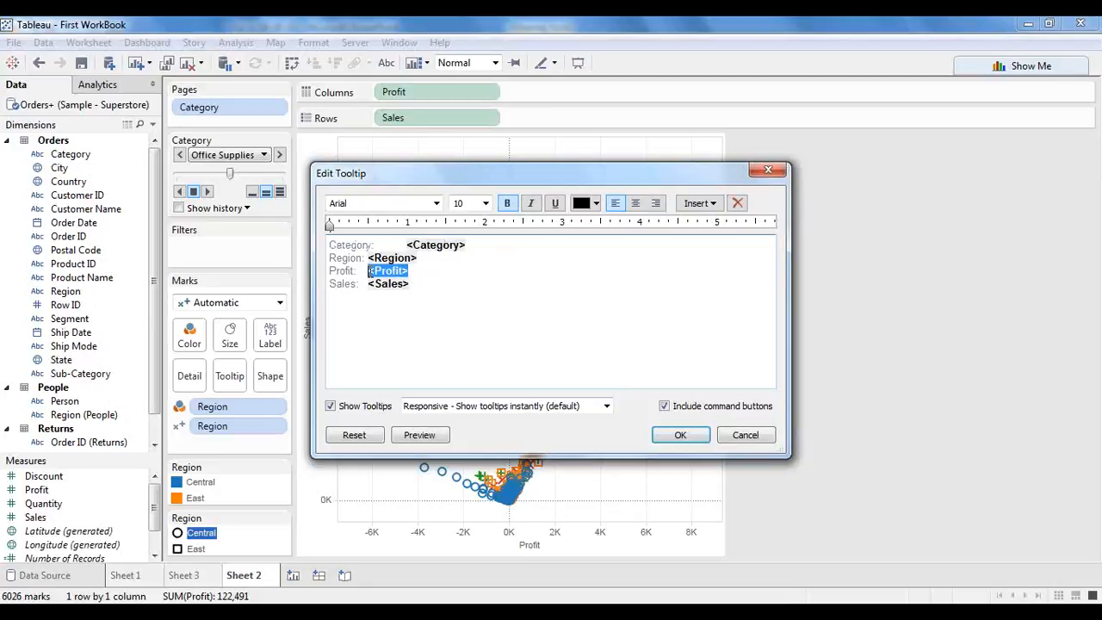
{"action": "left_click", "coordinate": [485, 203]}
{"action": "left_click", "coordinate": [459, 257]}
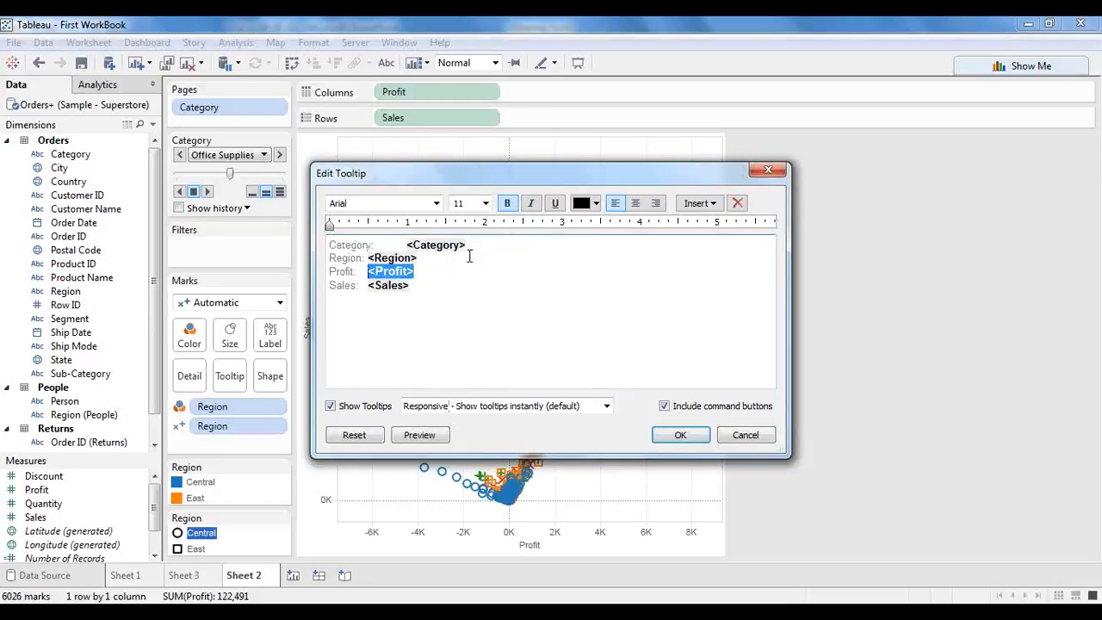
- Make the tooltip's Profit field italic and dark green, apply the tooltip, and check it on scatter plot marks
{"action": "left_click", "coordinate": [532, 205]}
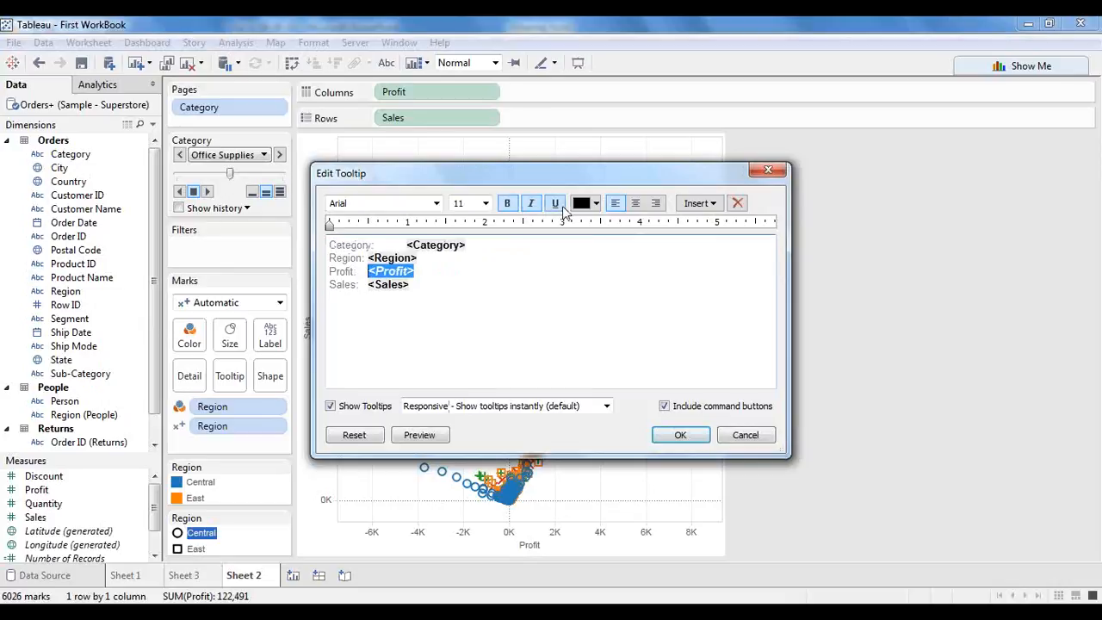
{"action": "left_click", "coordinate": [596, 203]}
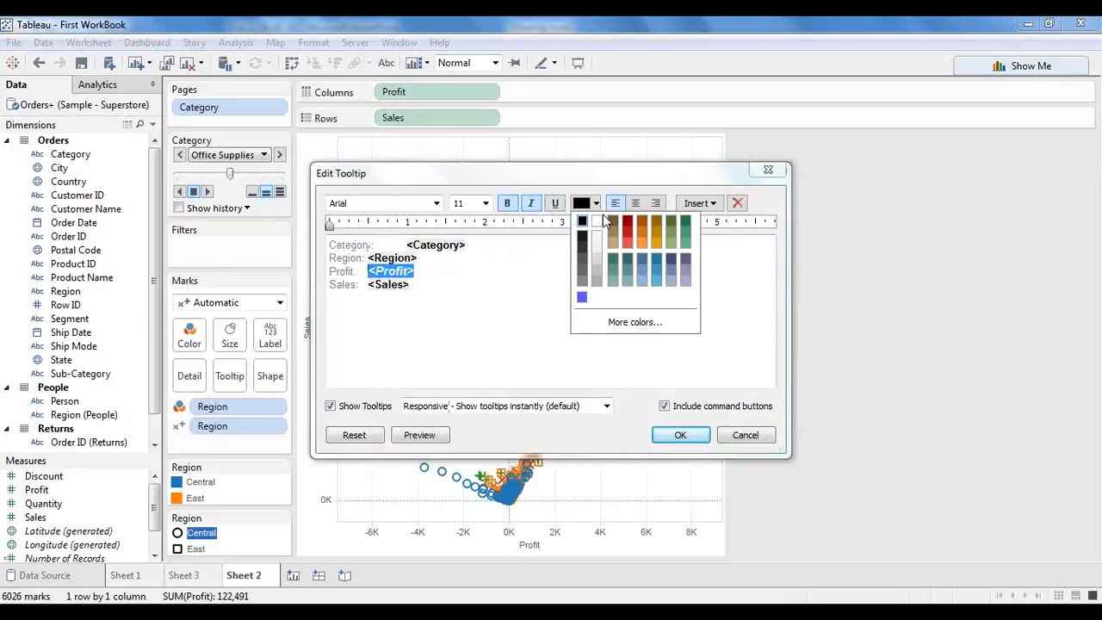
{"action": "left_click", "coordinate": [685, 226]}
{"action": "left_click", "coordinate": [481, 273]}
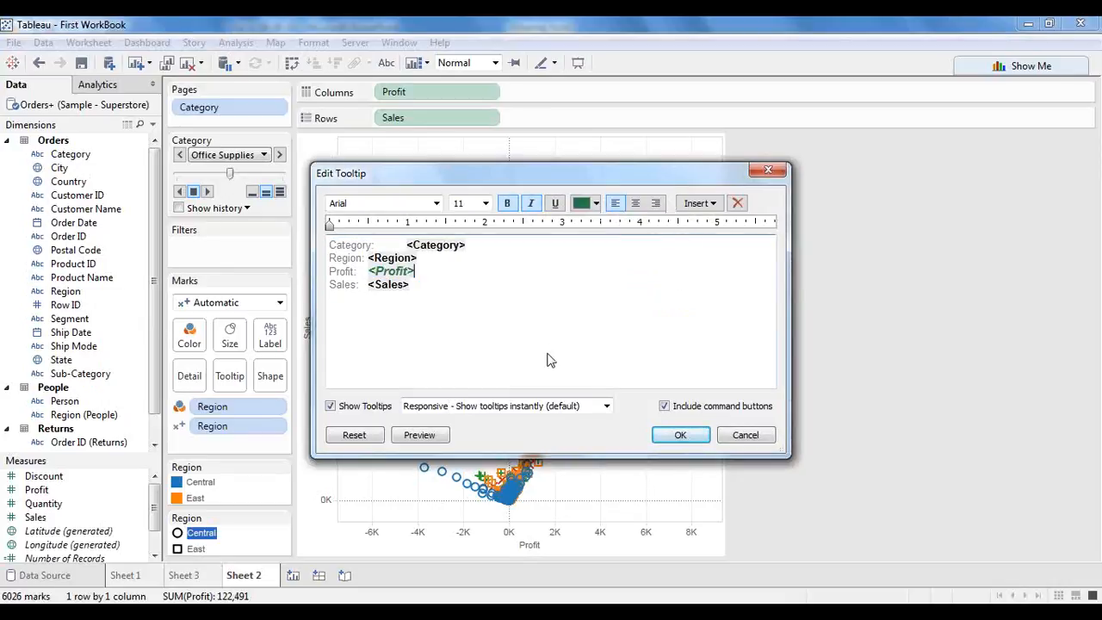
{"action": "left_click", "coordinate": [680, 434]}
{"action": "mouse_move", "coordinate": [535, 433]}
{"action": "mouse_move", "coordinate": [578, 409]}
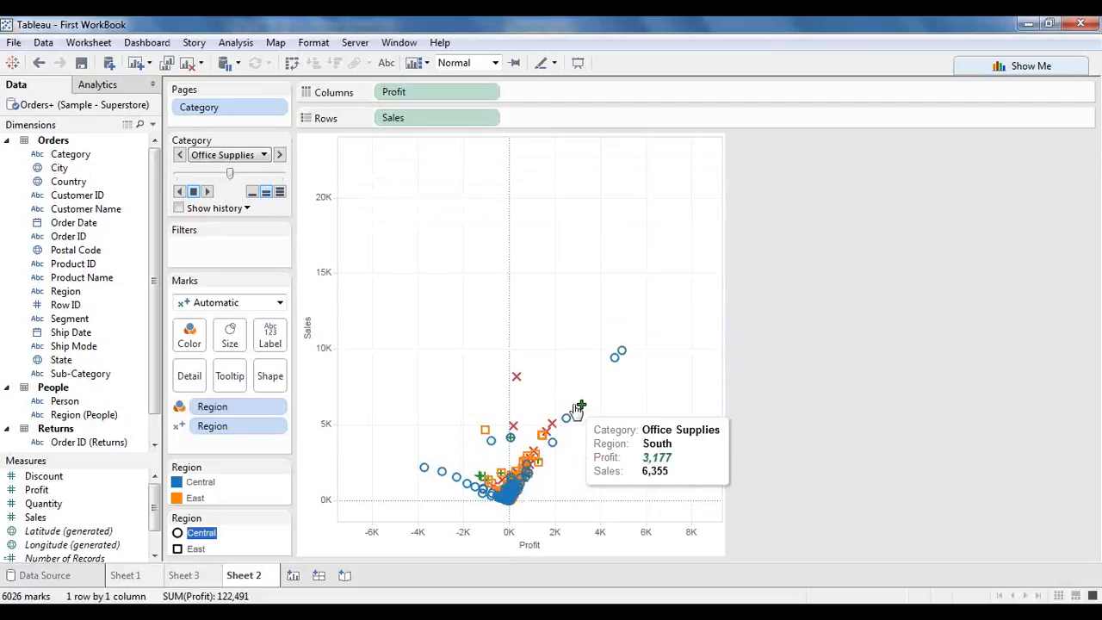
- Size the scatter plot marks by the Profit measure and inspect large and small marks
{"action": "left_click", "coordinate": [488, 30]}
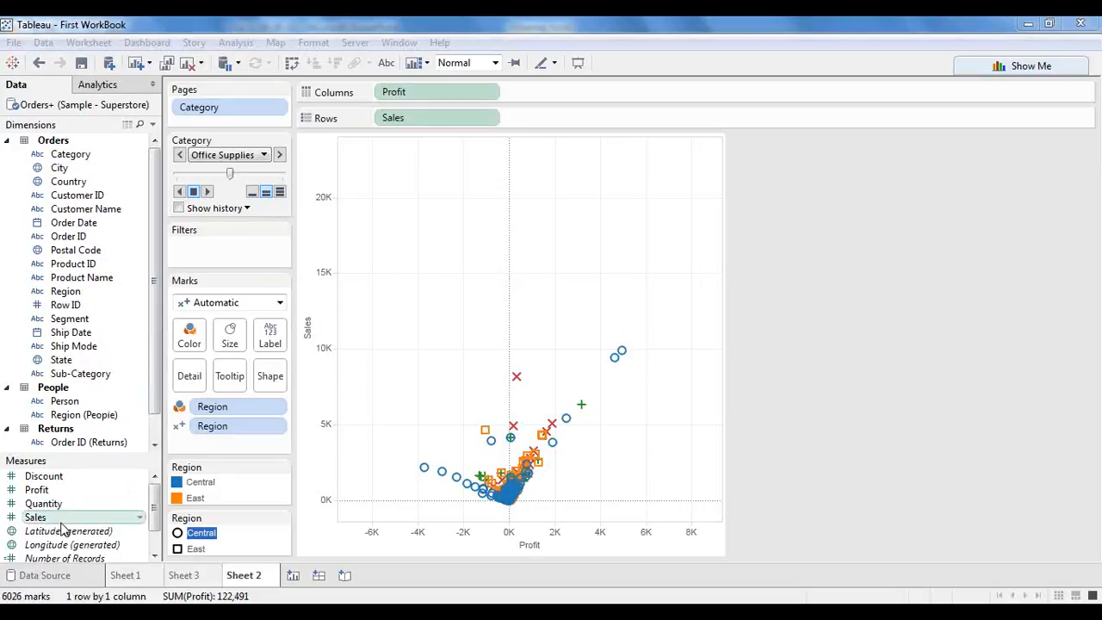
{"action": "left_click_drag", "start_coordinate": [39, 489], "coordinate": [222, 348]}
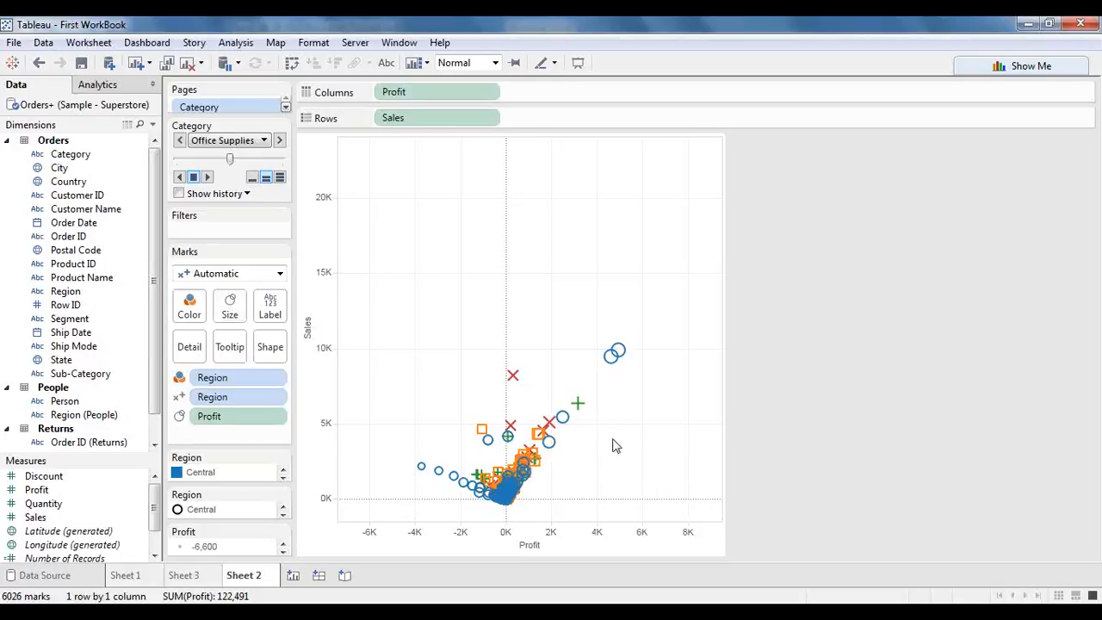
{"action": "mouse_move", "coordinate": [614, 367]}
{"action": "mouse_move", "coordinate": [422, 470]}
- Try switching the mark labels on and off, using both the Label settings and the general mark label toggle
{"action": "left_click", "coordinate": [270, 306]}
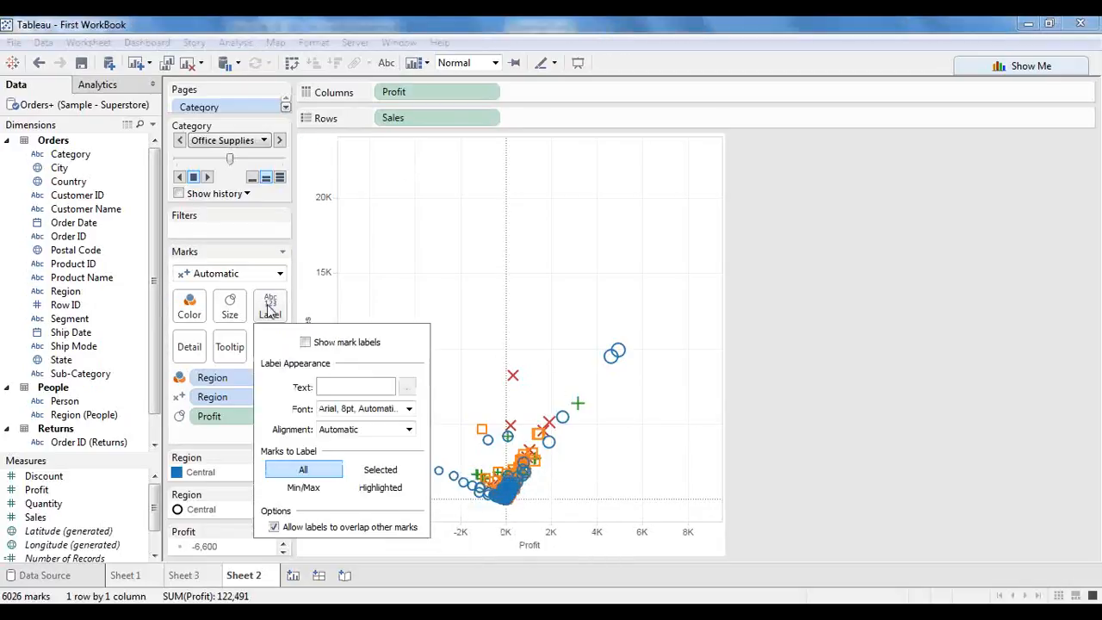
{"action": "left_click", "coordinate": [306, 342]}
{"action": "left_click", "coordinate": [306, 343]}
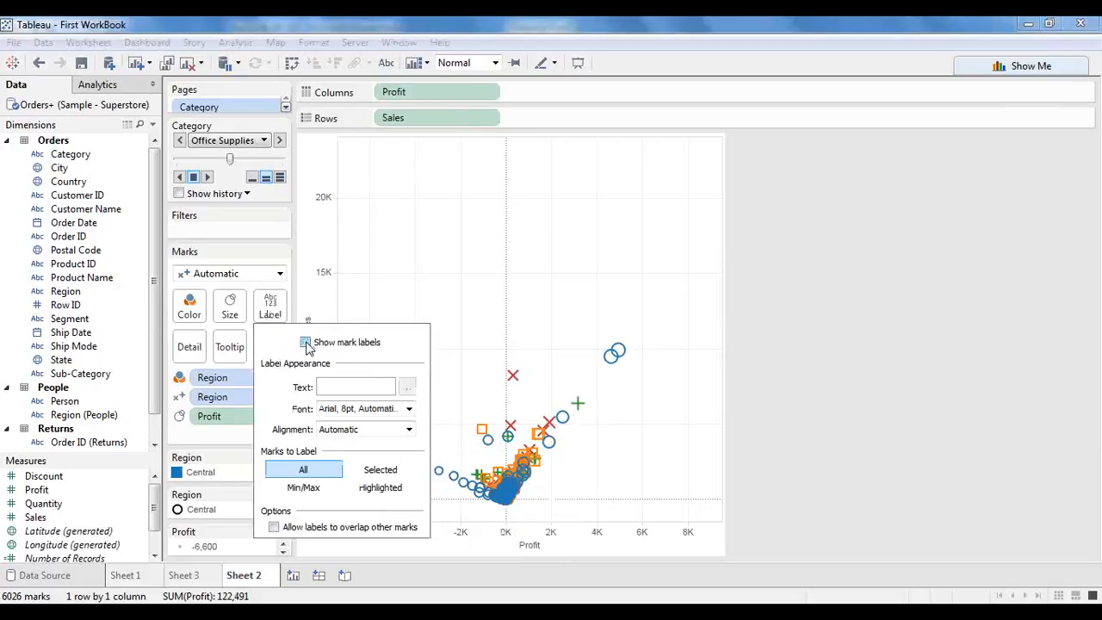
{"action": "left_click", "coordinate": [306, 343]}
{"action": "left_click", "coordinate": [306, 343]}
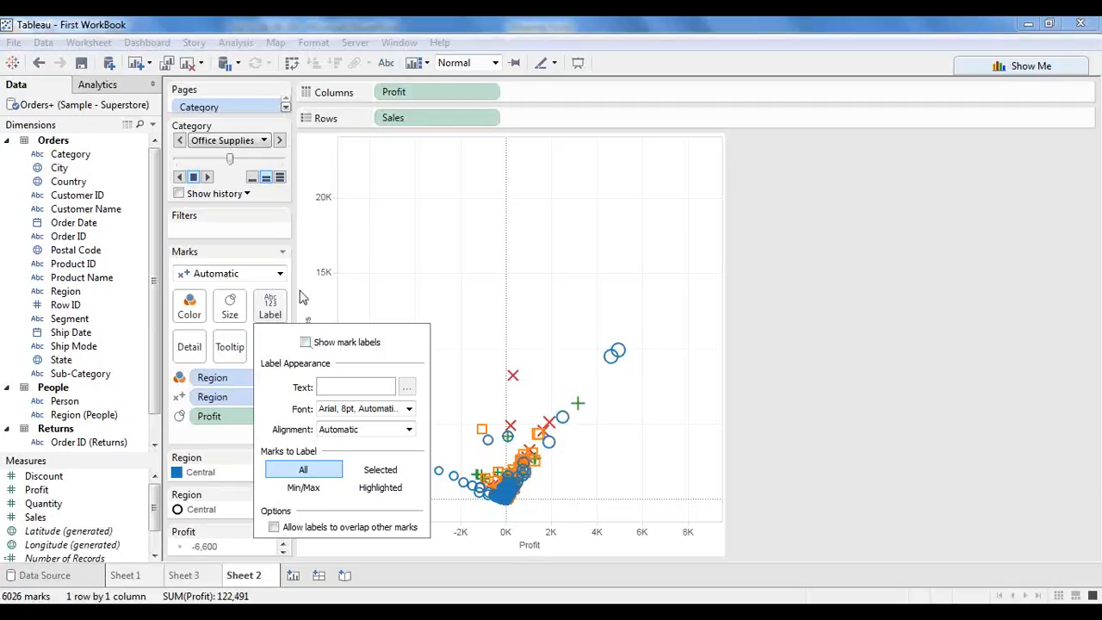
{"action": "left_click", "coordinate": [908, 285]}
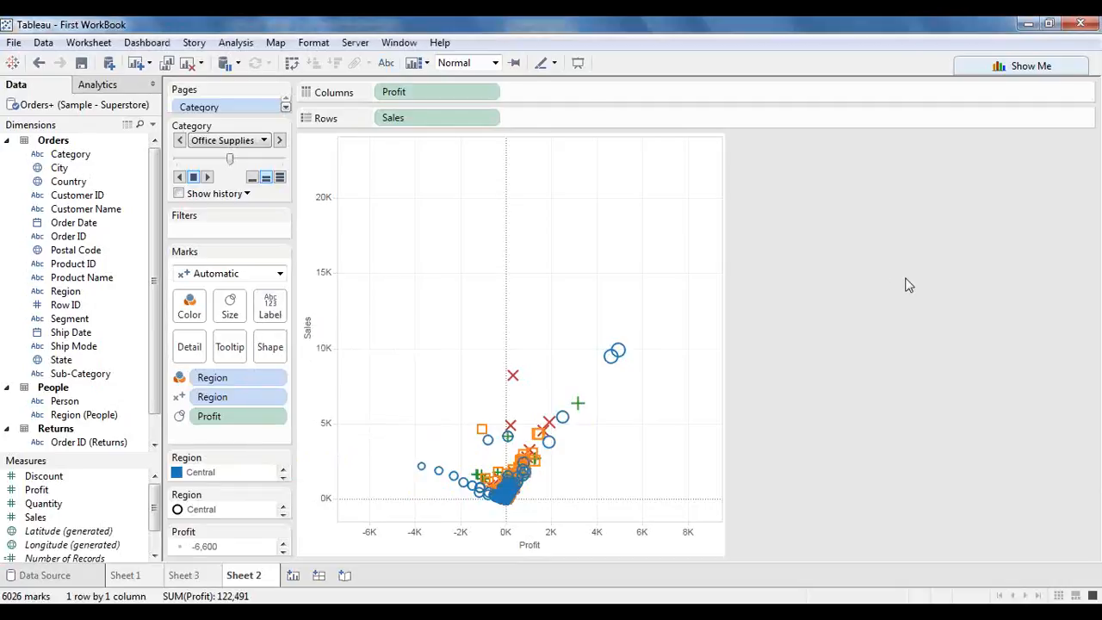
{"action": "left_click", "coordinate": [386, 63]}
{"action": "left_click", "coordinate": [386, 64]}
- Compare the Sheet 2 scatter plot with the bar charts on Sheet 1, and return to Sheet 2
{"action": "left_click_drag", "start_coordinate": [424, 416], "coordinate": [438, 277]}
{"action": "left_click_drag", "start_coordinate": [445, 387], "coordinate": [587, 508]}
{"action": "left_click", "coordinate": [437, 374]}
{"action": "left_click", "coordinate": [136, 575]}
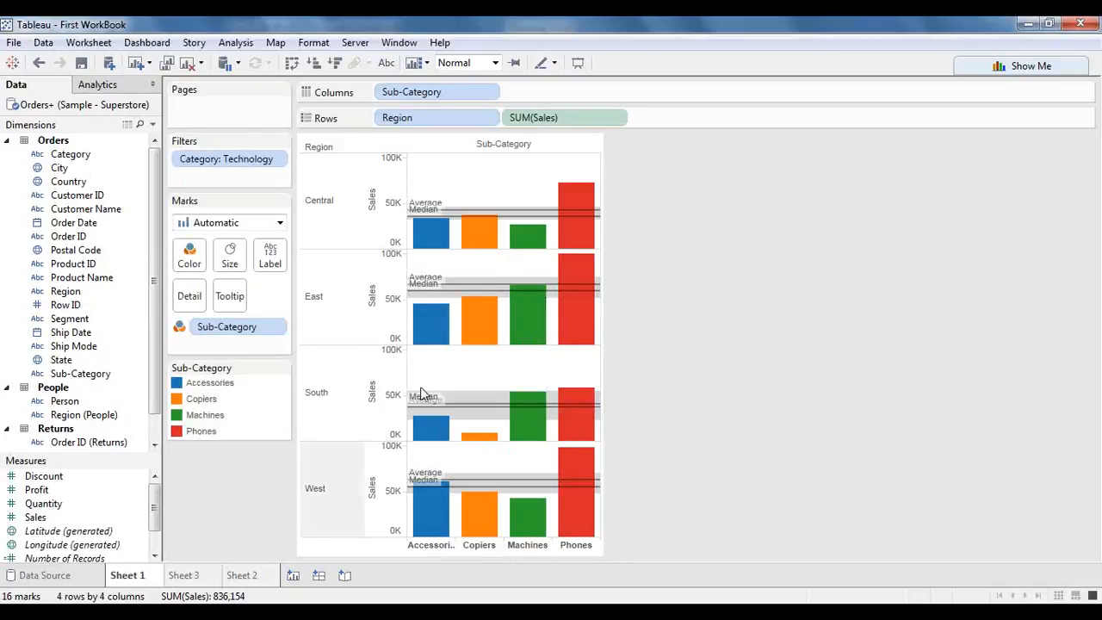
{"action": "left_click", "coordinate": [244, 577]}
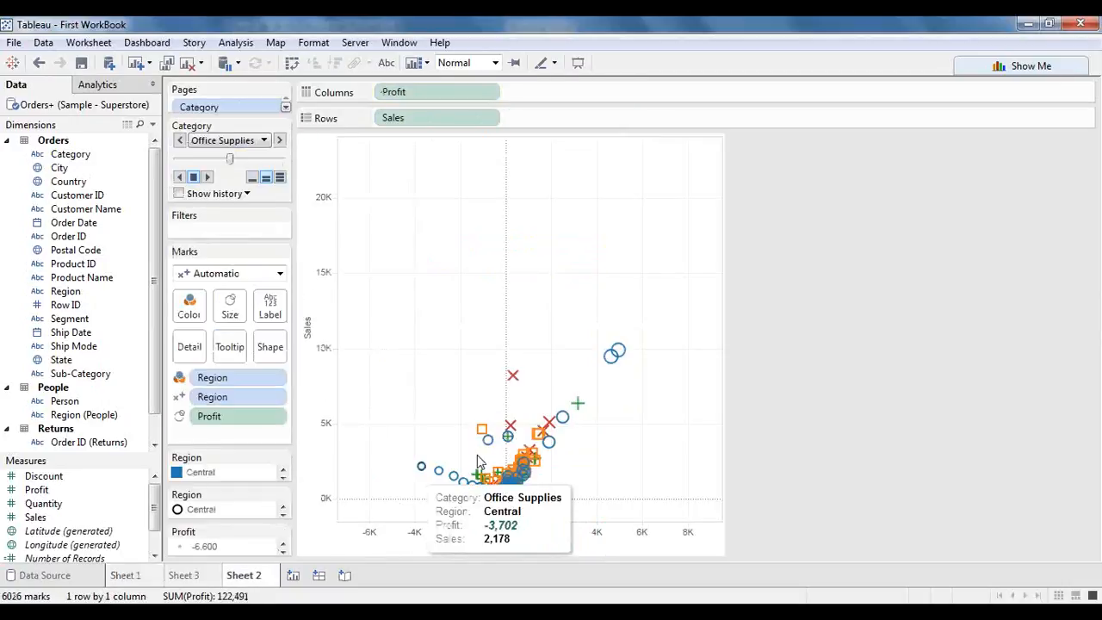
- Show the Summary card for the scatter plot, check the Terminology slide in PowerPoint, and return to Tableau
{"action": "left_click", "coordinate": [427, 67]}
{"action": "left_click", "coordinate": [455, 144]}
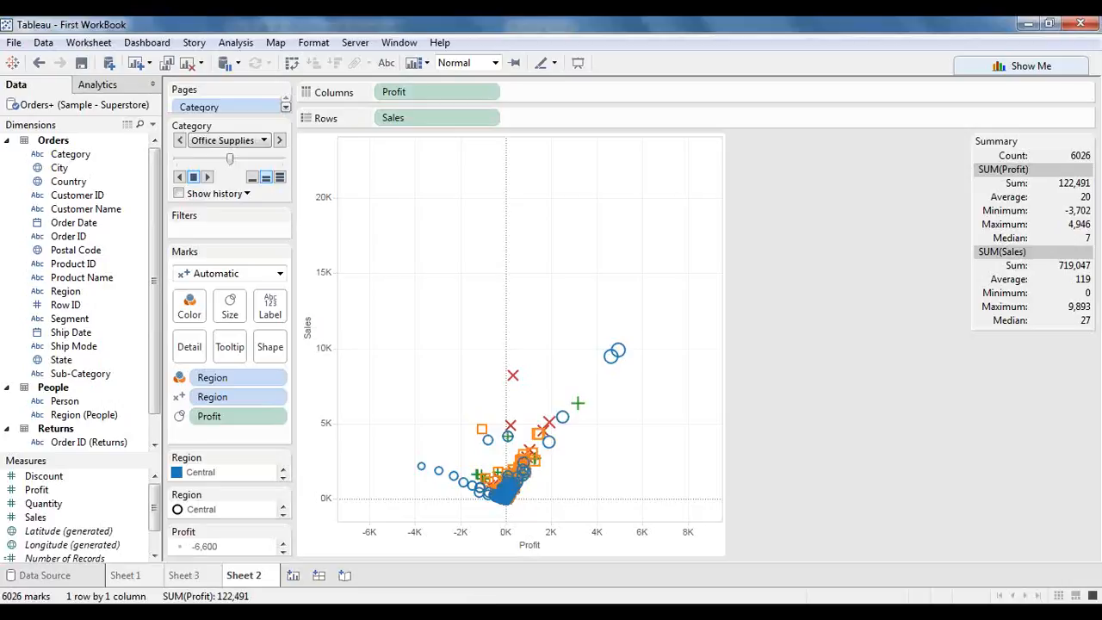
{"action": "left_click", "coordinate": [392, 609]}
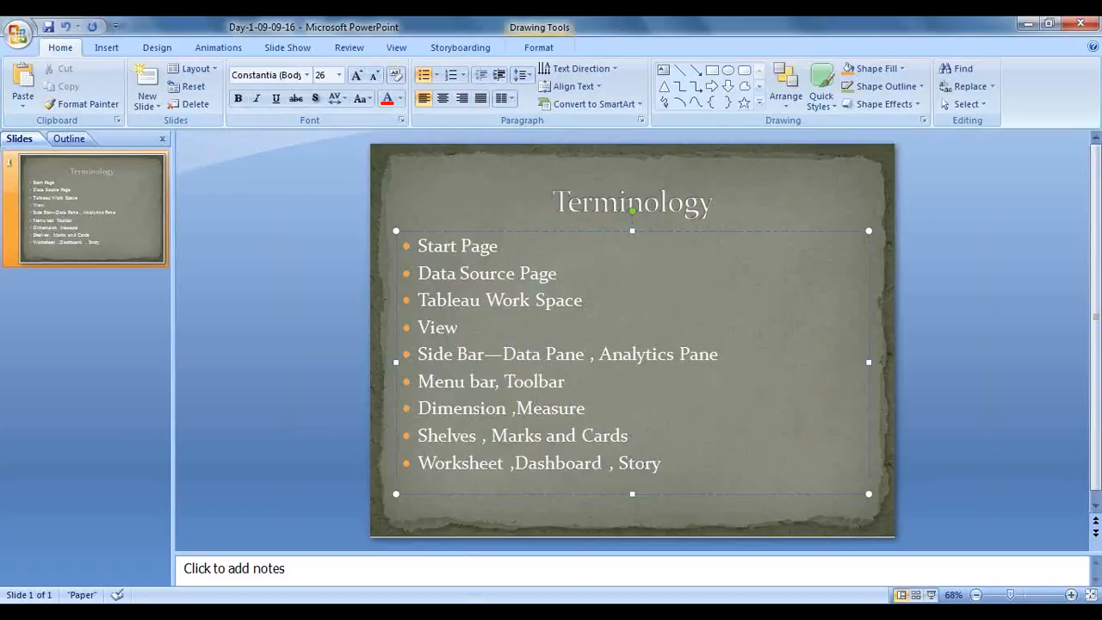
{"action": "left_click", "coordinate": [424, 613]}
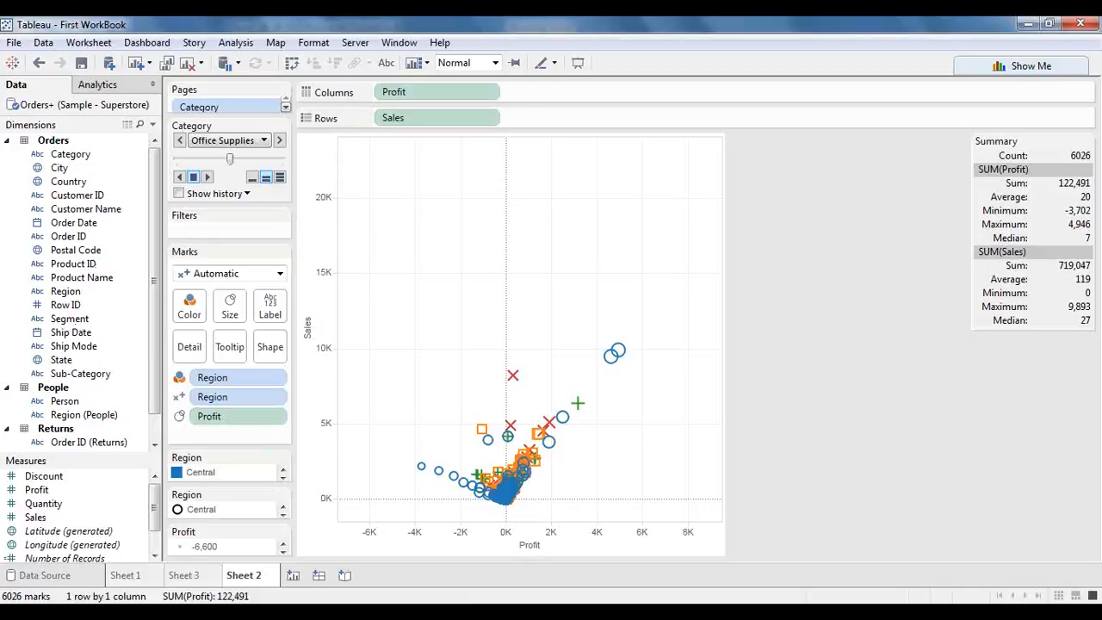
{"action": "mouse_move", "coordinate": [371, 613]}
{"action": "left_click", "coordinate": [1020, 613]}
{"action": "left_click_drag", "start_coordinate": [1017, 484], "coordinate": [1019, 477]}
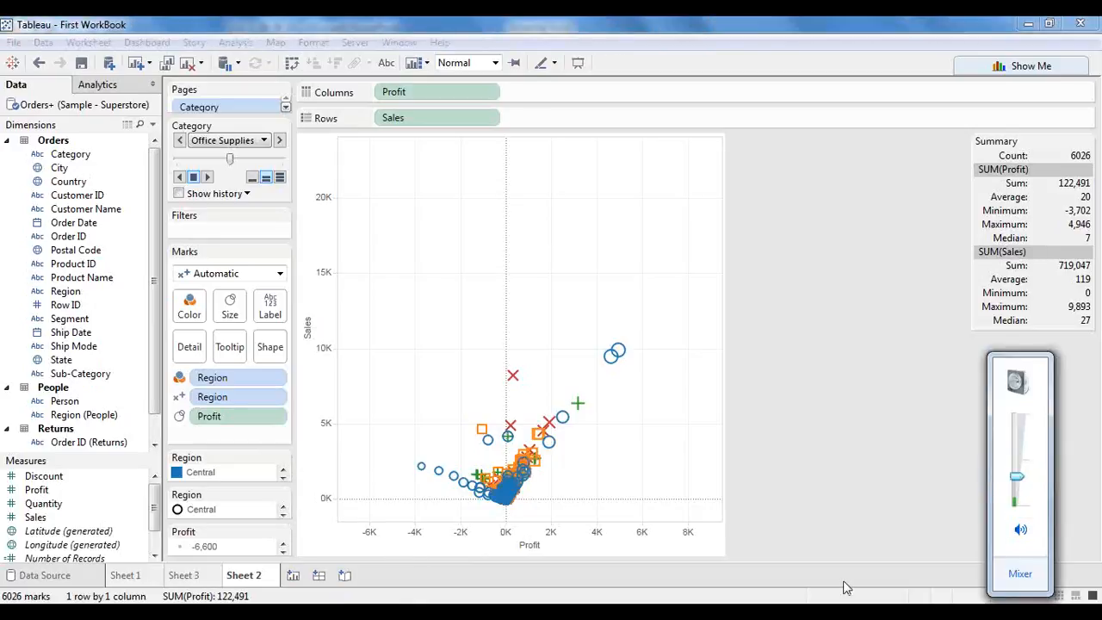
{"action": "left_click", "coordinate": [841, 612]}
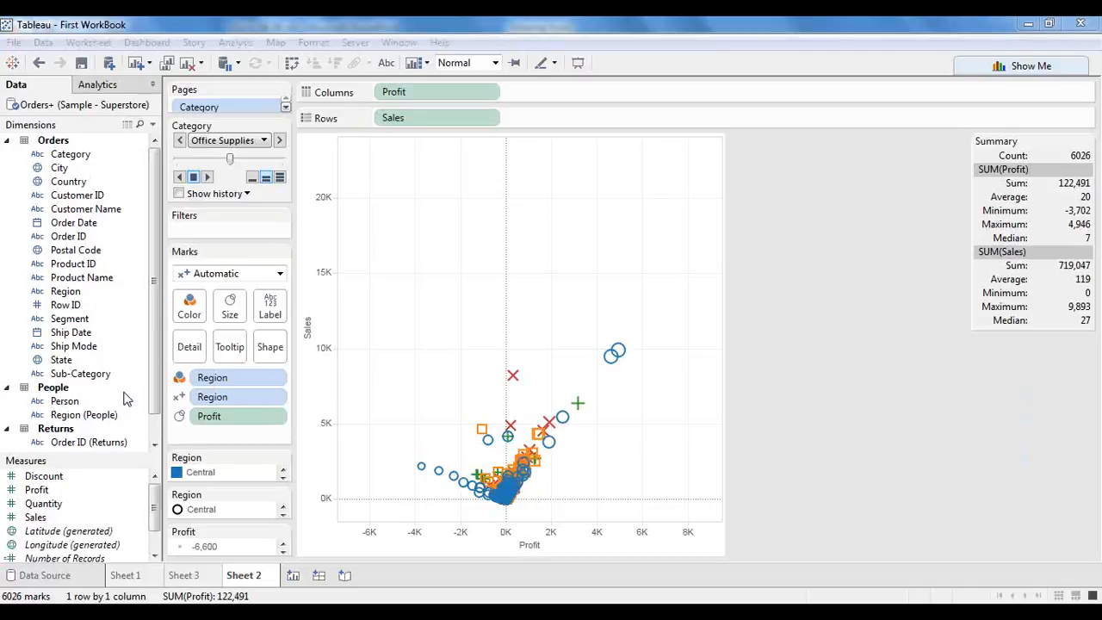
- Hide the Summary card on Sheet 2
{"action": "left_click", "coordinate": [192, 23]}
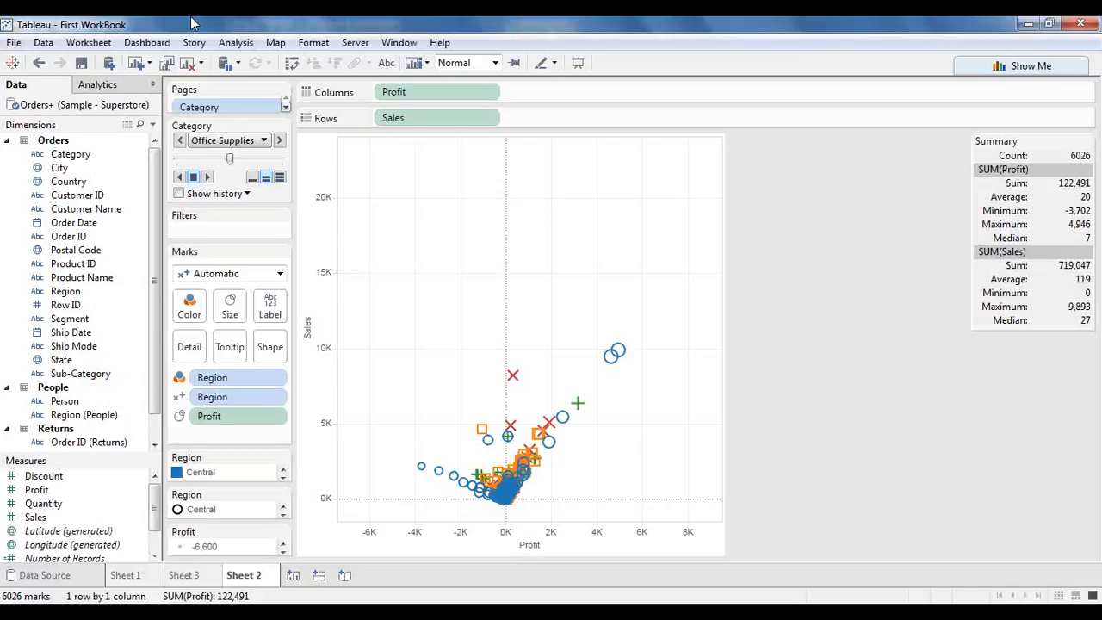
{"action": "left_click", "coordinate": [1085, 143]}
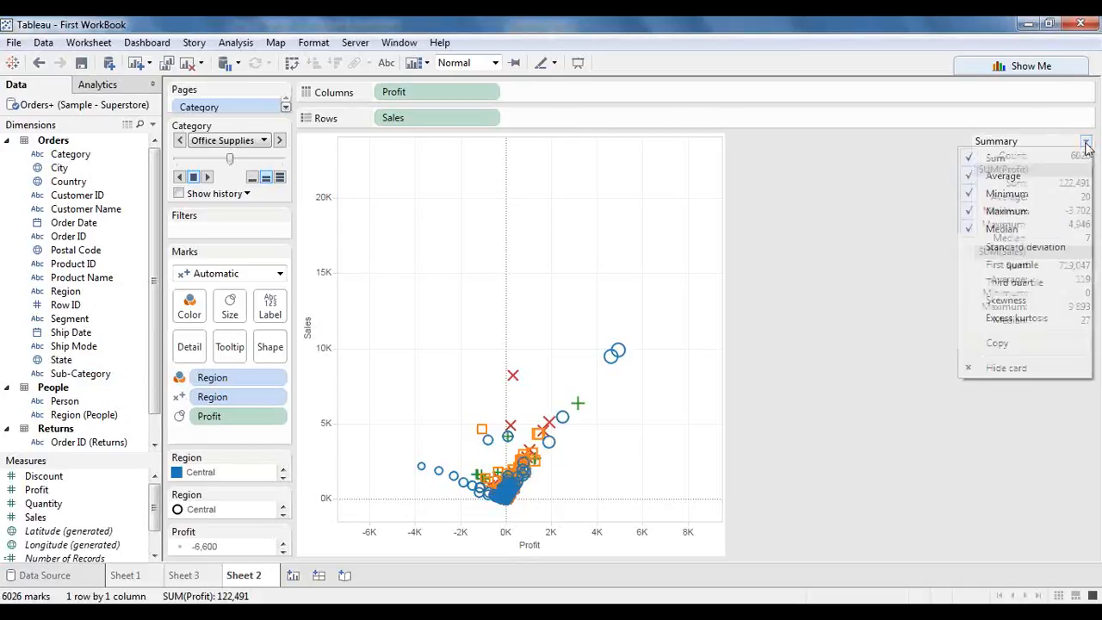
{"action": "left_click", "coordinate": [1005, 369]}
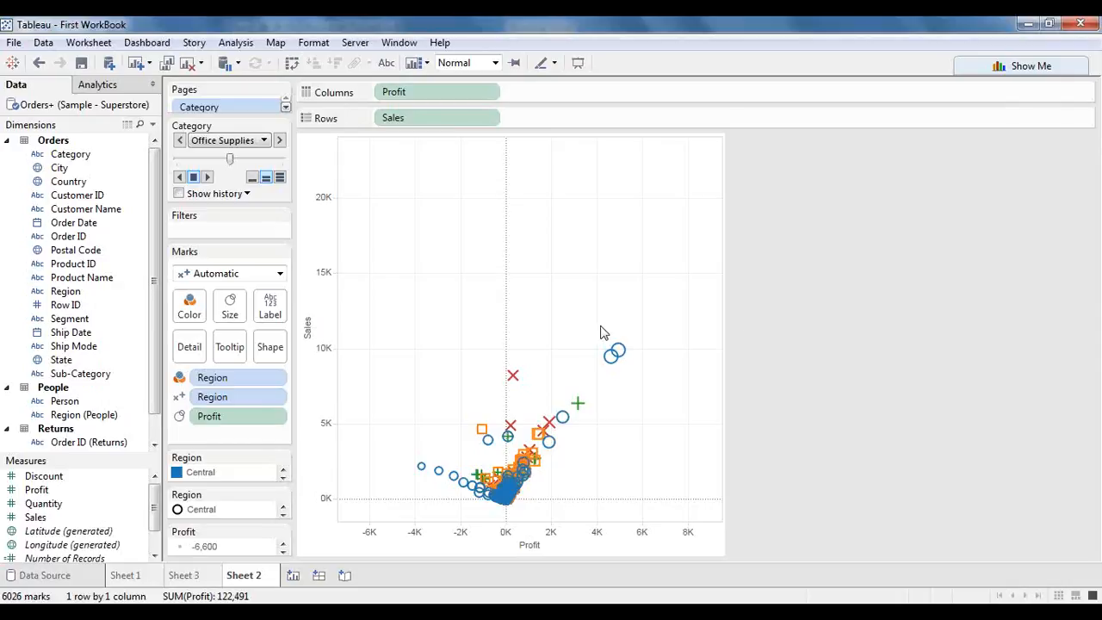
- Examine the Show Me chart types offered for the Profit and Sales scatter plot, and collapse the chart list
{"action": "left_click", "coordinate": [995, 69]}
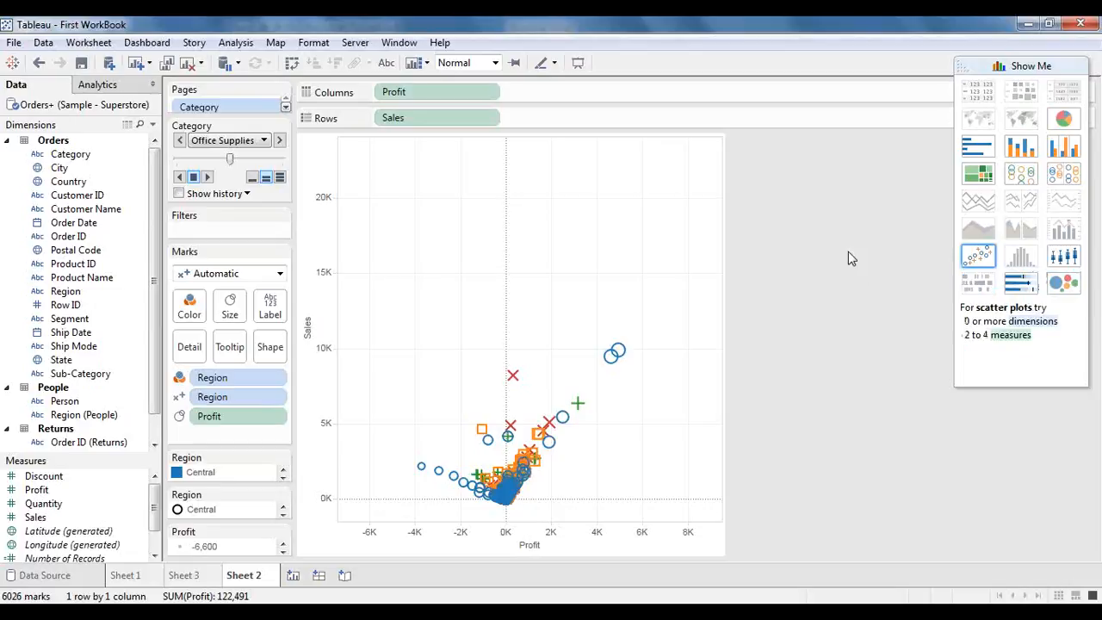
{"action": "left_click", "coordinate": [826, 255]}
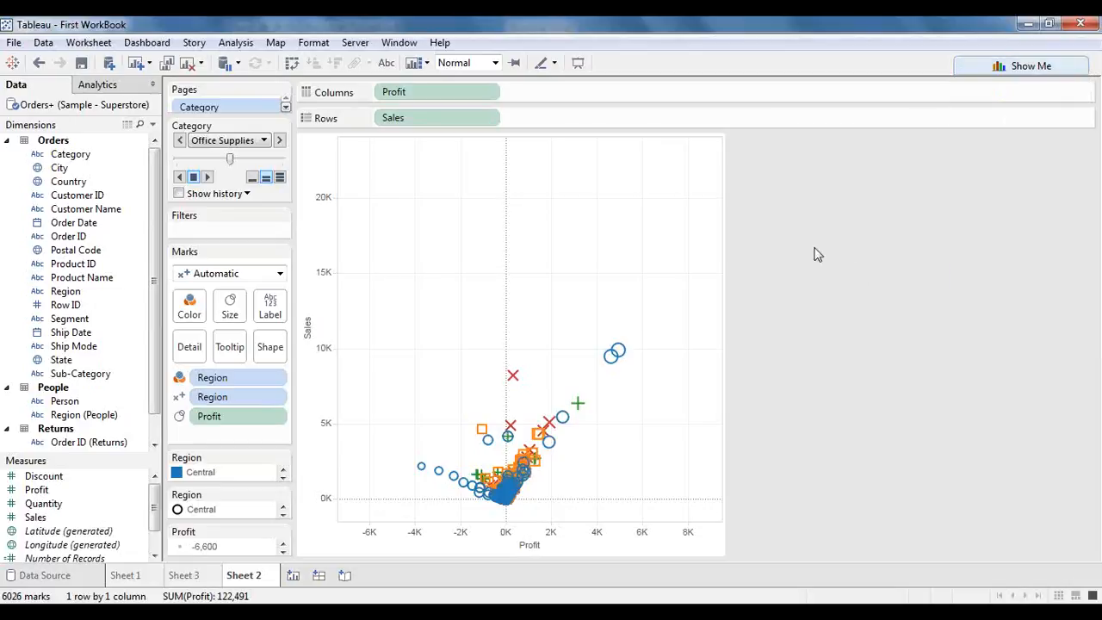
- Open the Donut Chart workbook, maximize its window, and display the donut chart on Sheet 2
{"action": "left_click", "coordinate": [15, 67]}
{"action": "key", "text": "ctrl+2"}
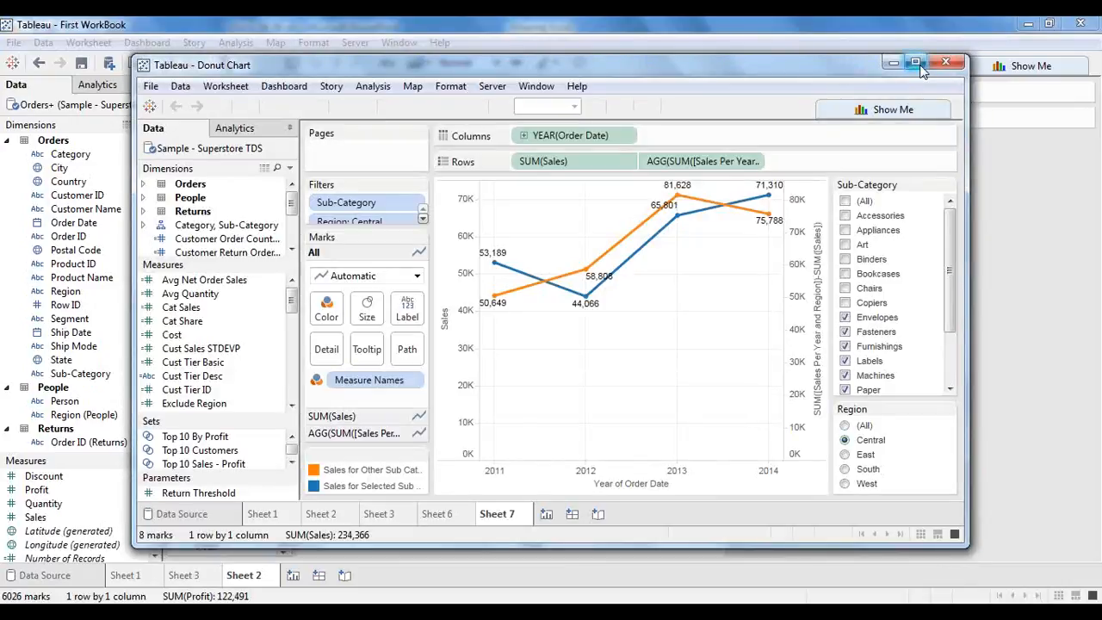
{"action": "left_click", "coordinate": [918, 66]}
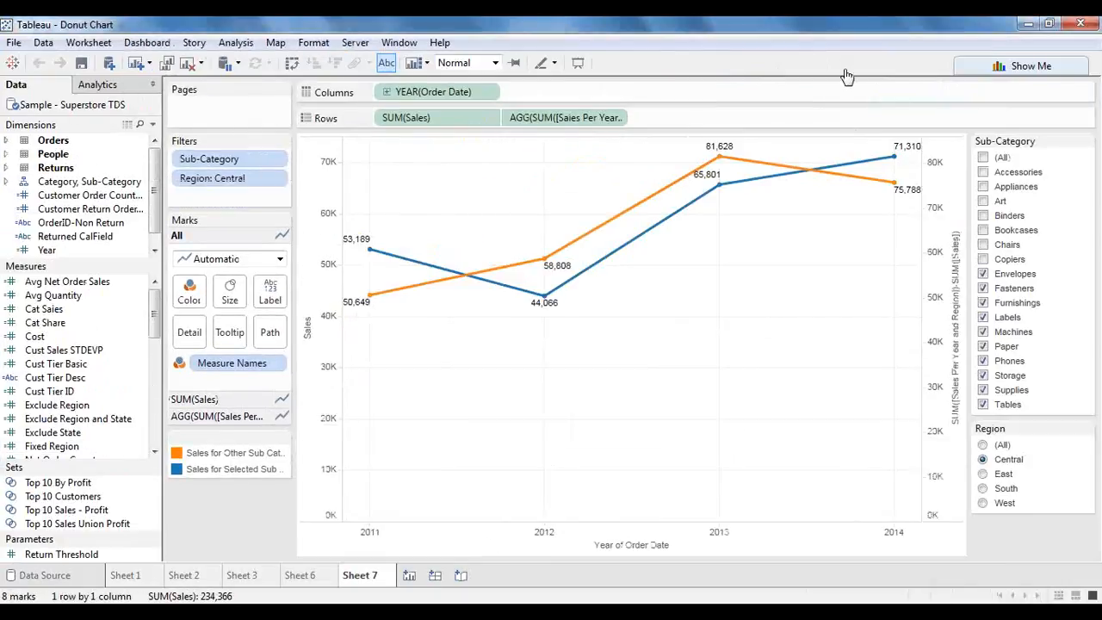
{"action": "left_click", "coordinate": [182, 574]}
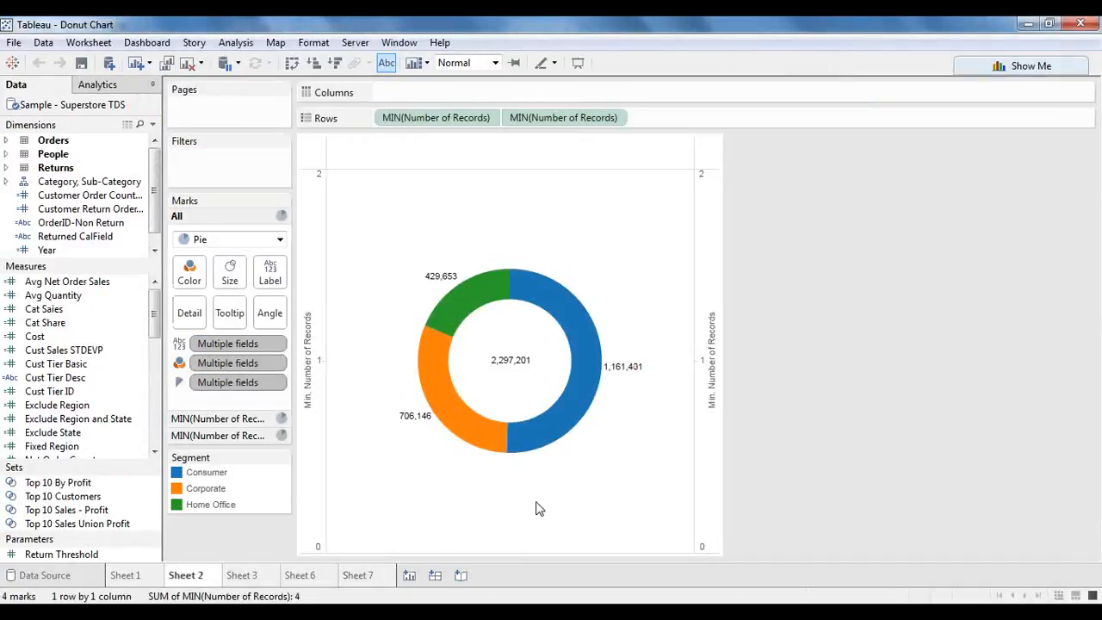
- Check the Show Me chart types against the donut chart, and exit the Donut Chart workbook
{"action": "left_click", "coordinate": [1031, 67]}
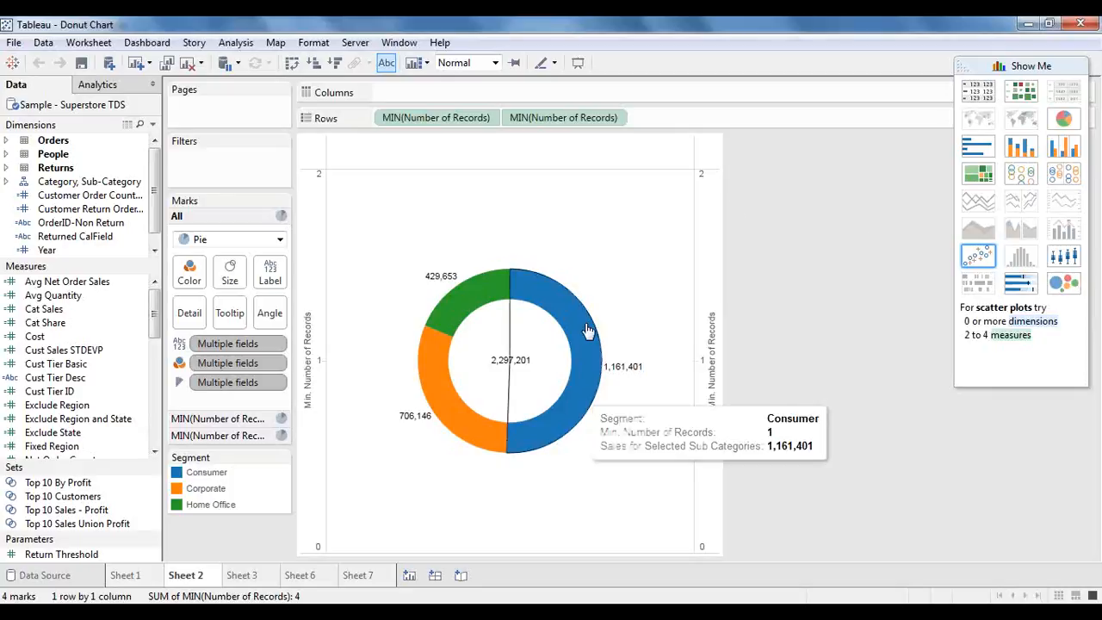
{"action": "left_click", "coordinate": [12, 43]}
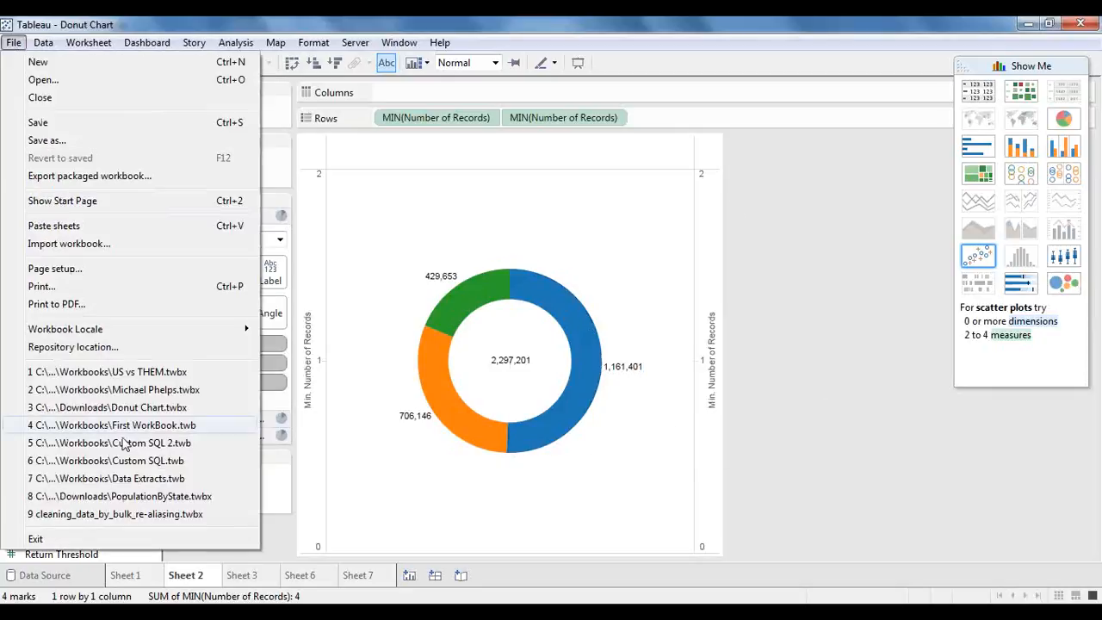
{"action": "left_click", "coordinate": [69, 537]}
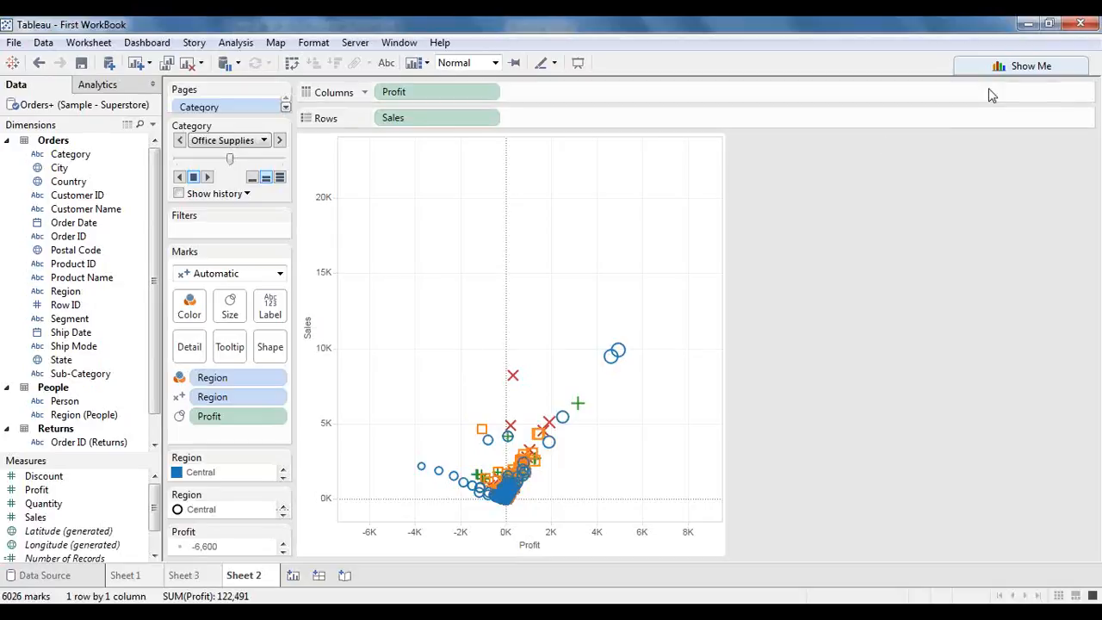
- Review the field requirements of Show Me chart types such as filled maps in First WorkBook, and collapse the chart list
{"action": "left_click", "coordinate": [1009, 67]}
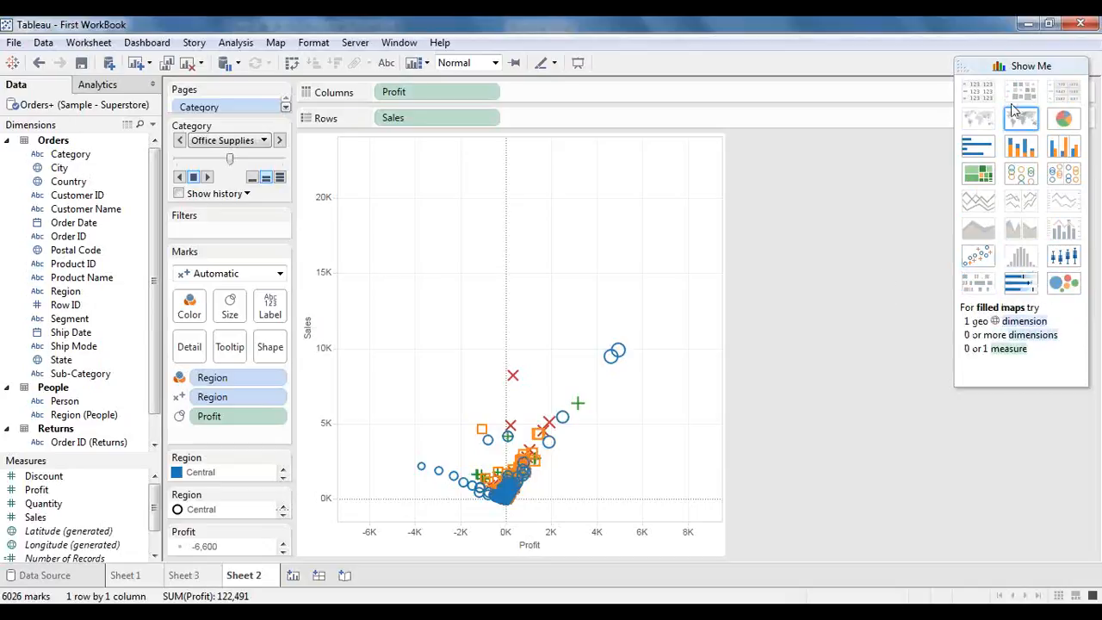
{"action": "left_click", "coordinate": [1023, 67]}
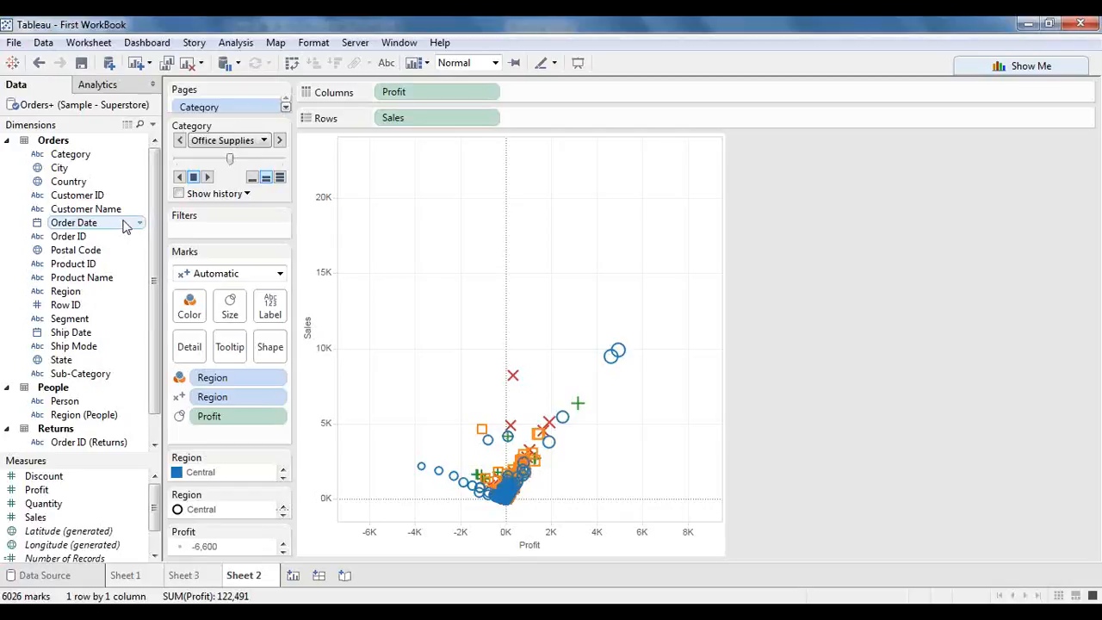
{"action": "left_click", "coordinate": [663, 35]}
{"action": "left_click", "coordinate": [664, 34]}
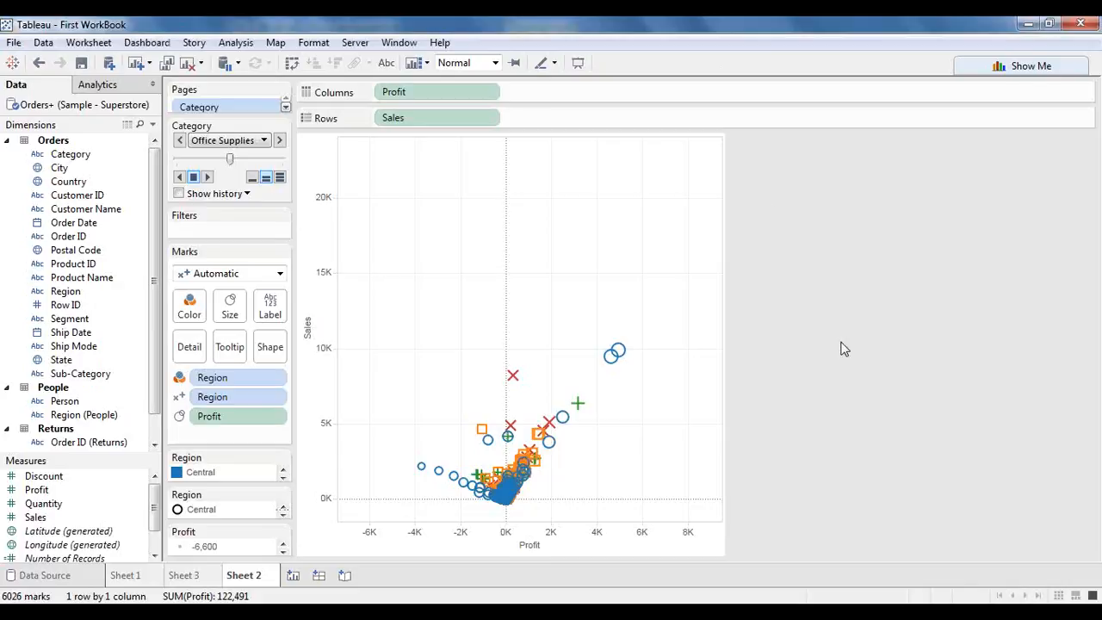